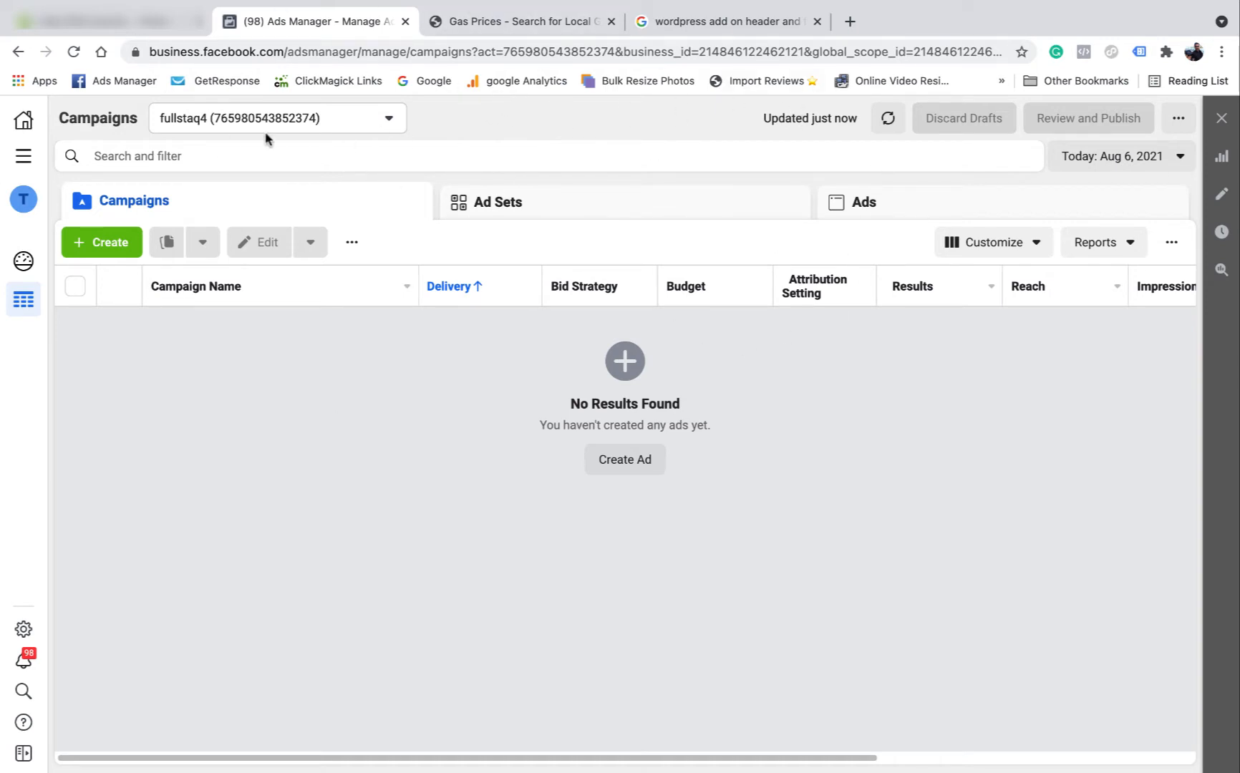
Open the Pixels list under Data Sources in the Business Settings.
click(384, 122)
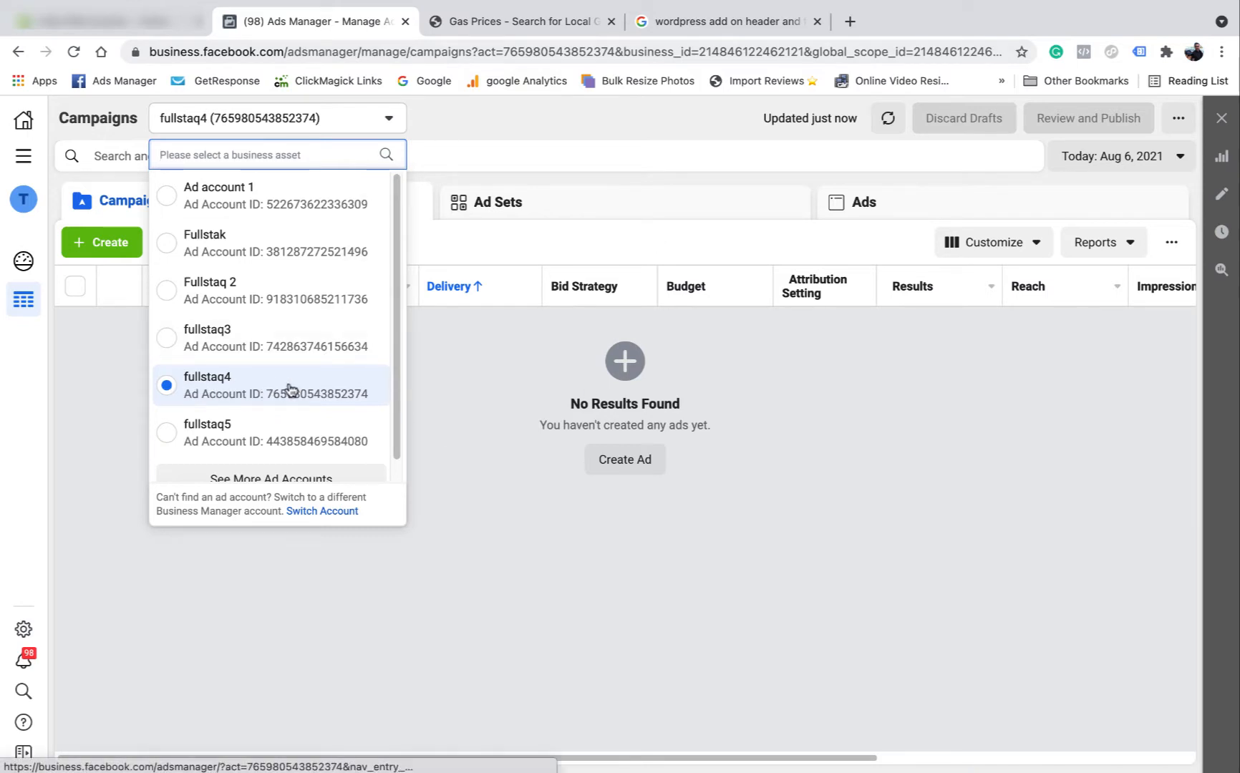
click(472, 436)
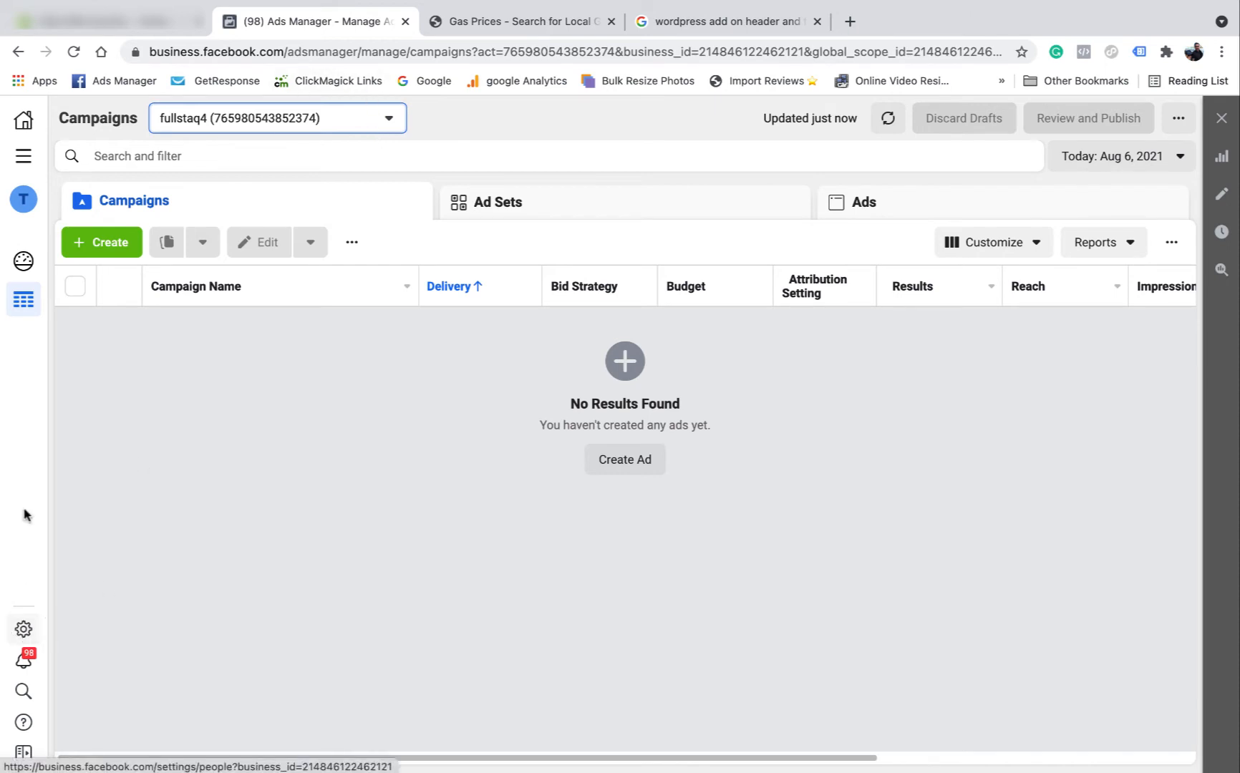
click(24, 154)
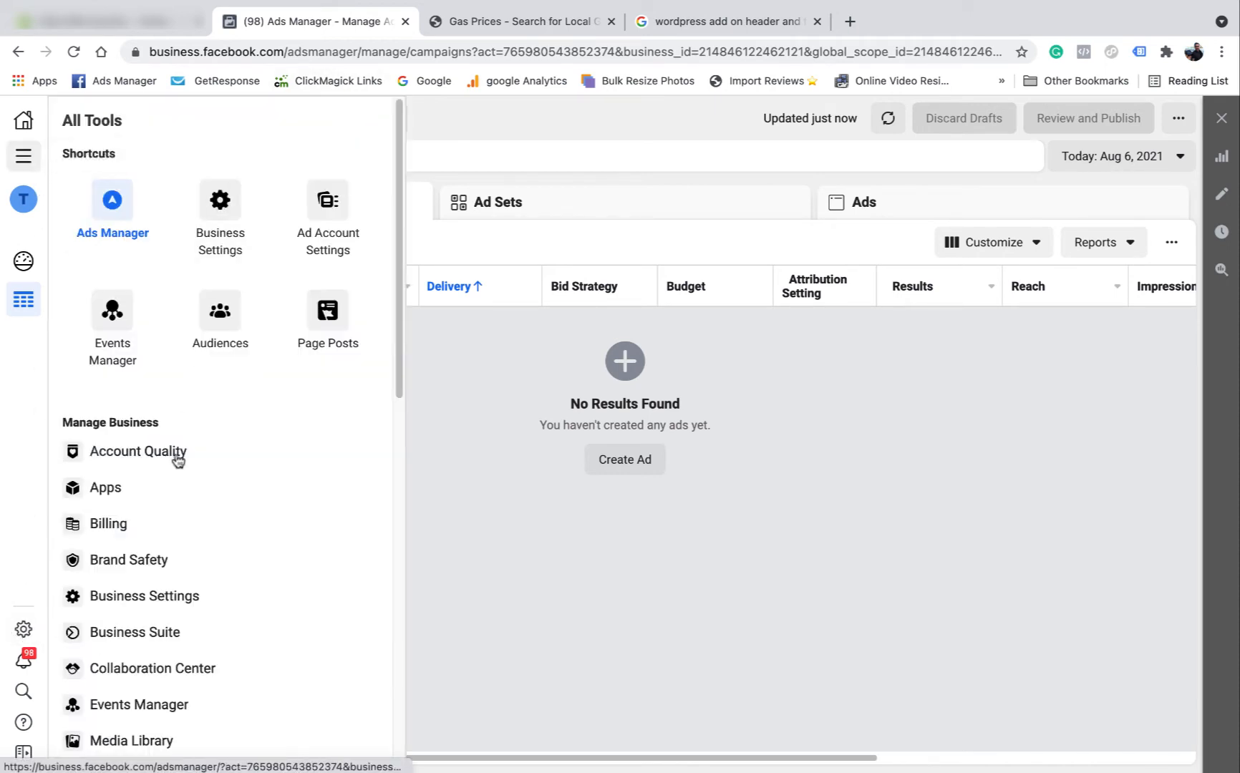
click(219, 211)
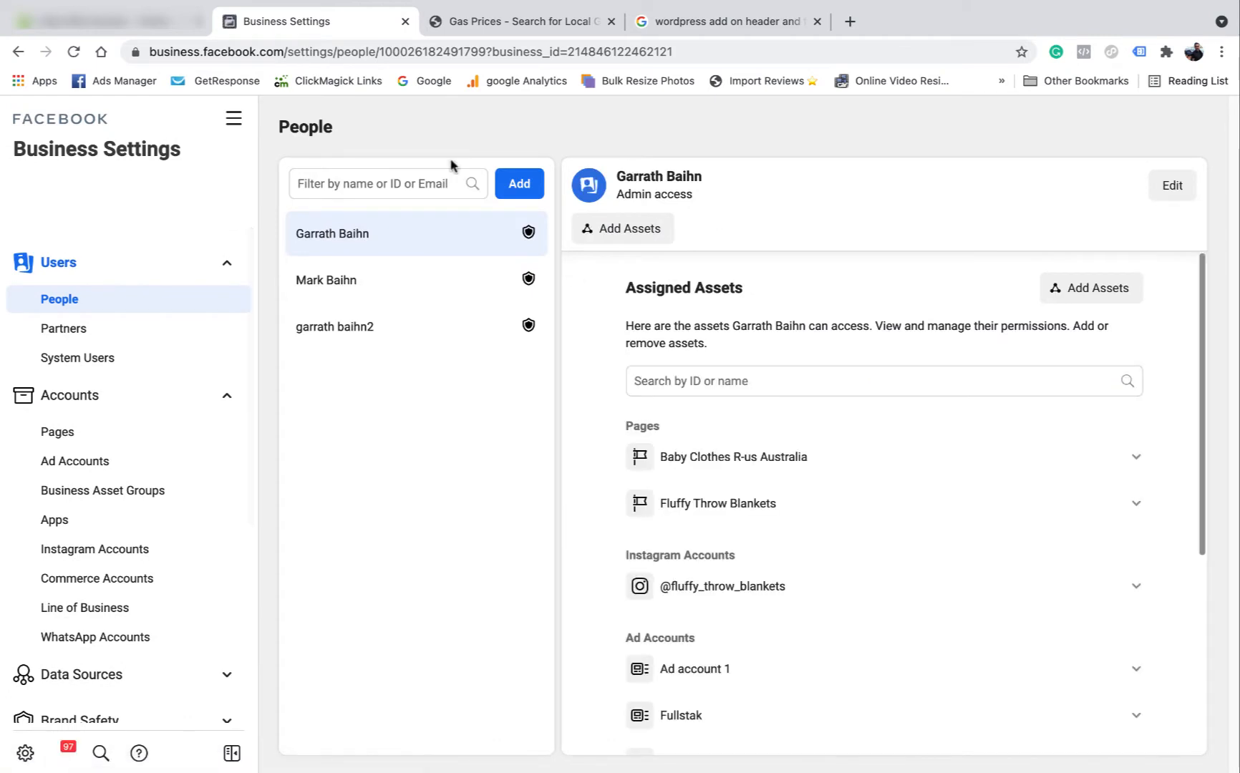
scroll(123, 272, down, 3)
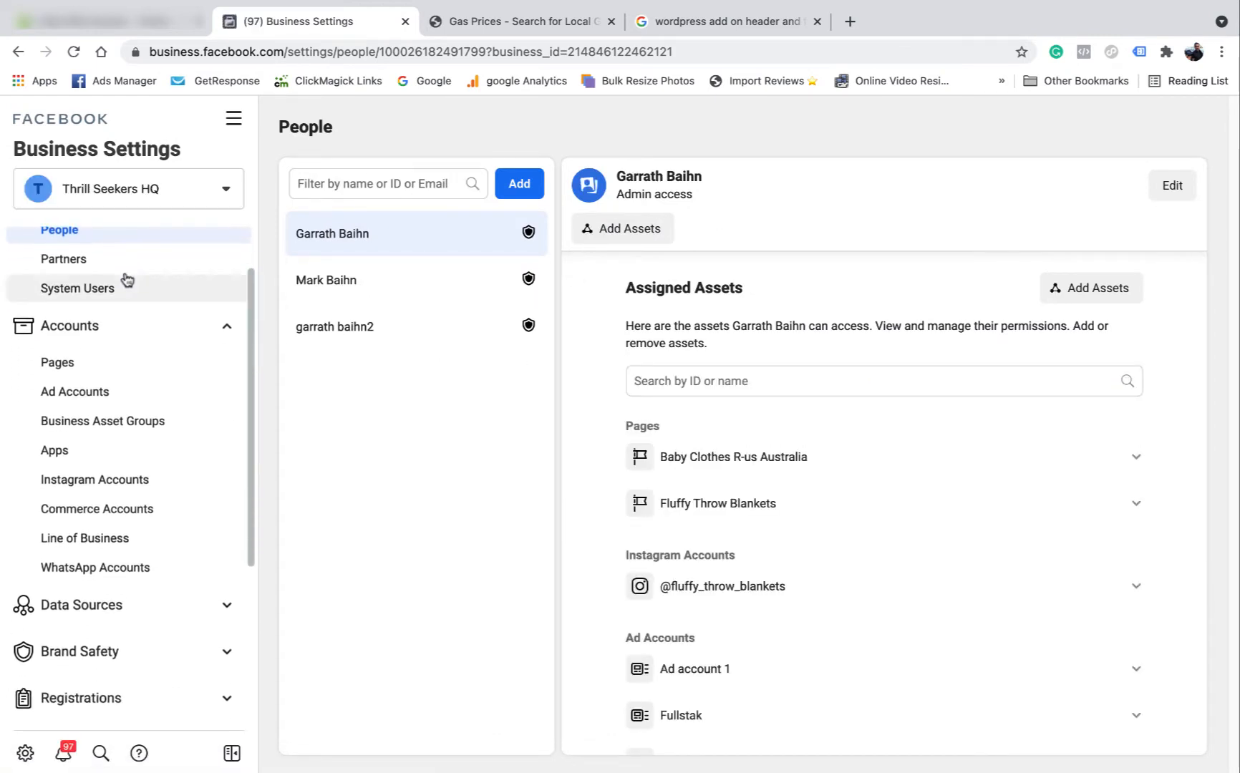
click(143, 525)
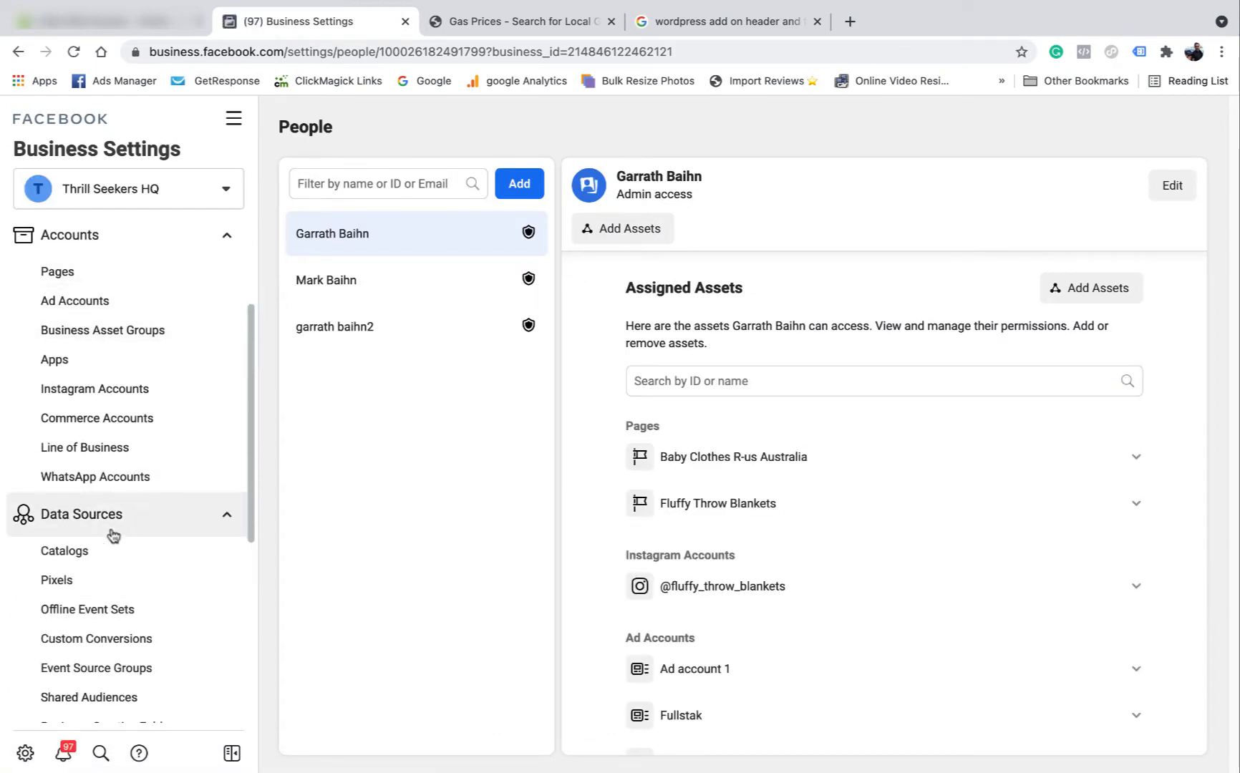
click(81, 589)
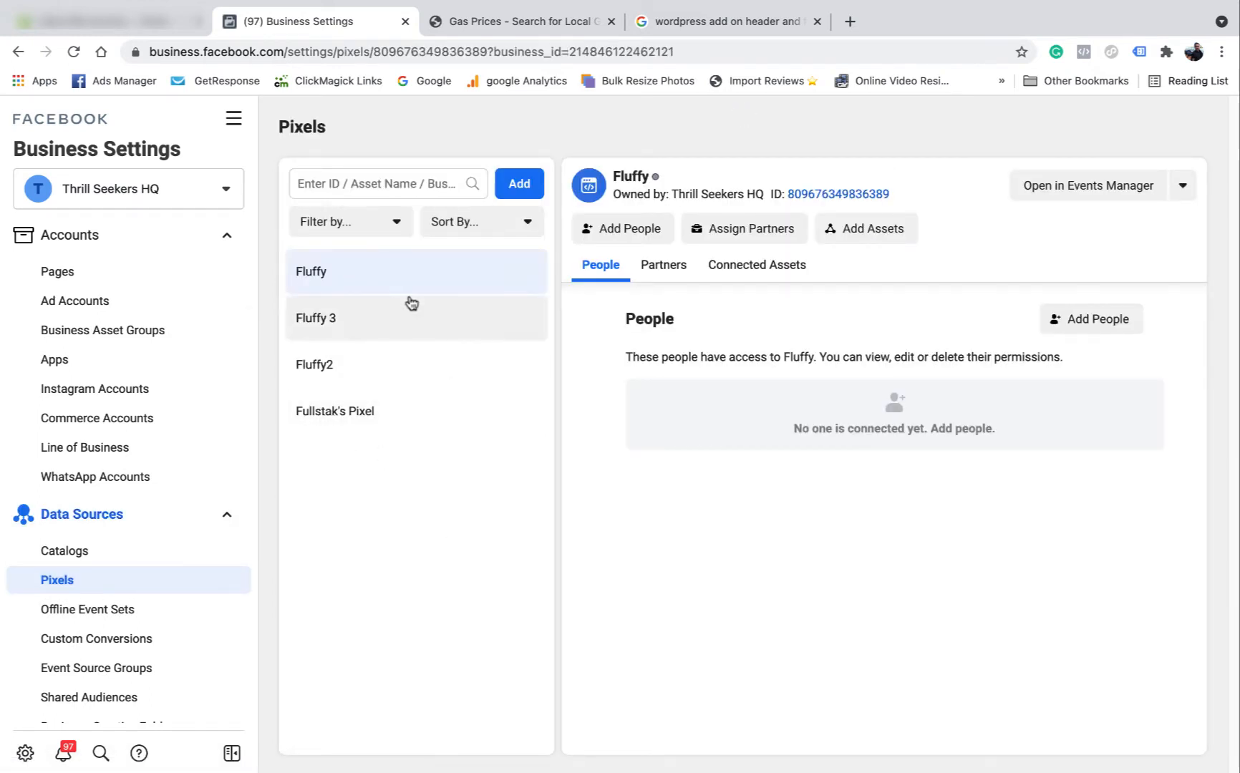
Create a new pixel named "Fullstaq #4" without a website URL and dismiss the offer to set it up now.
click(520, 185)
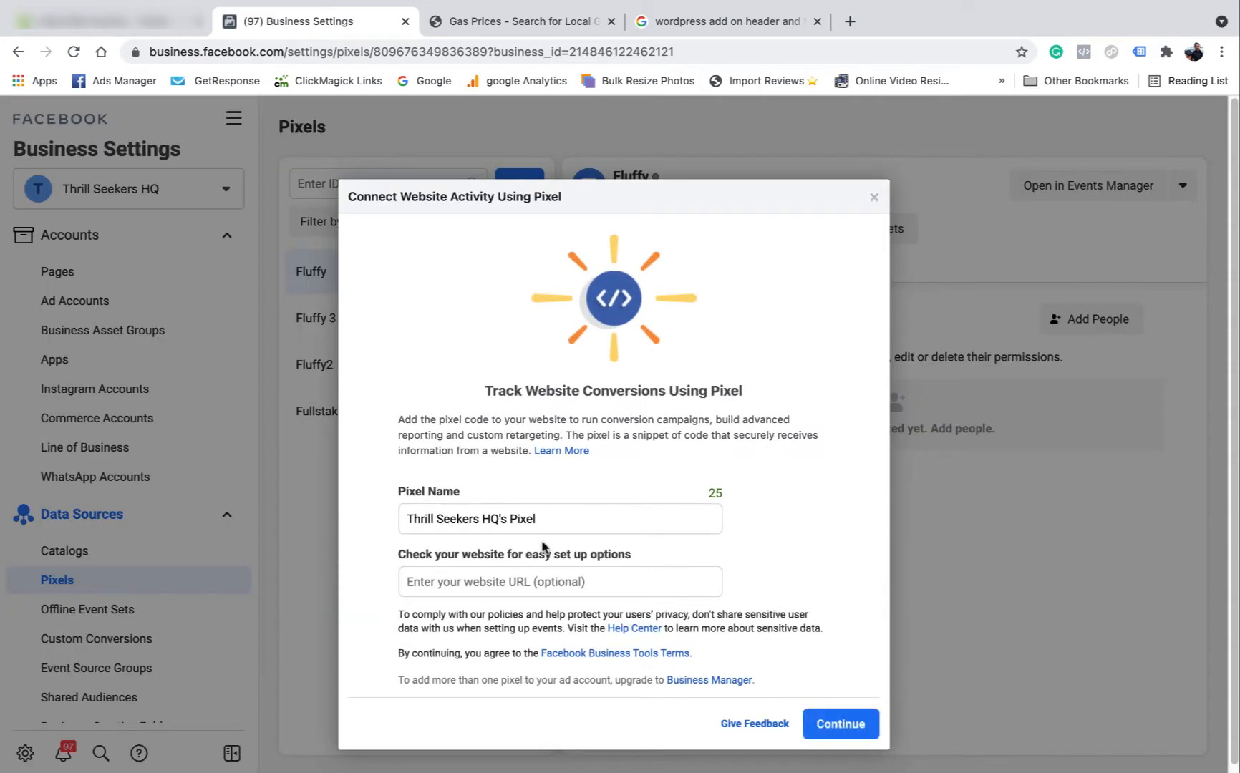
drag(543, 517, 406, 524)
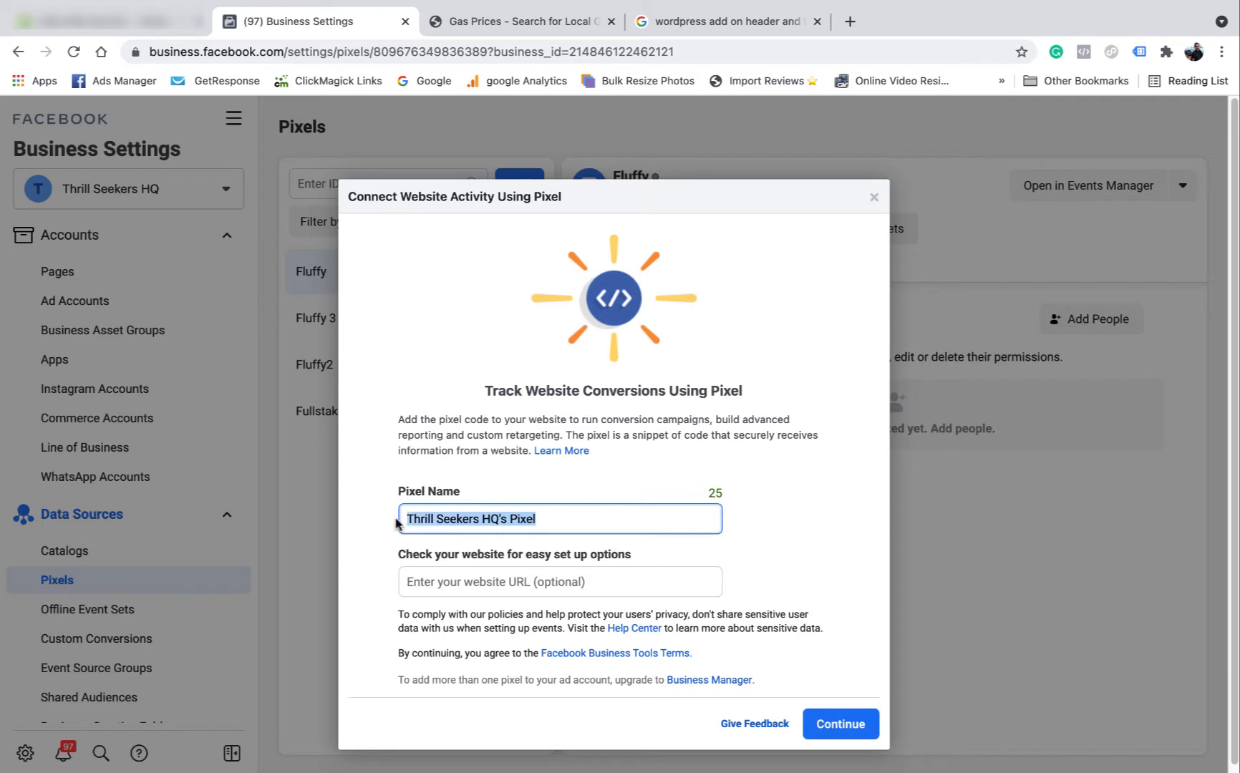
text(Fullstaq 4)
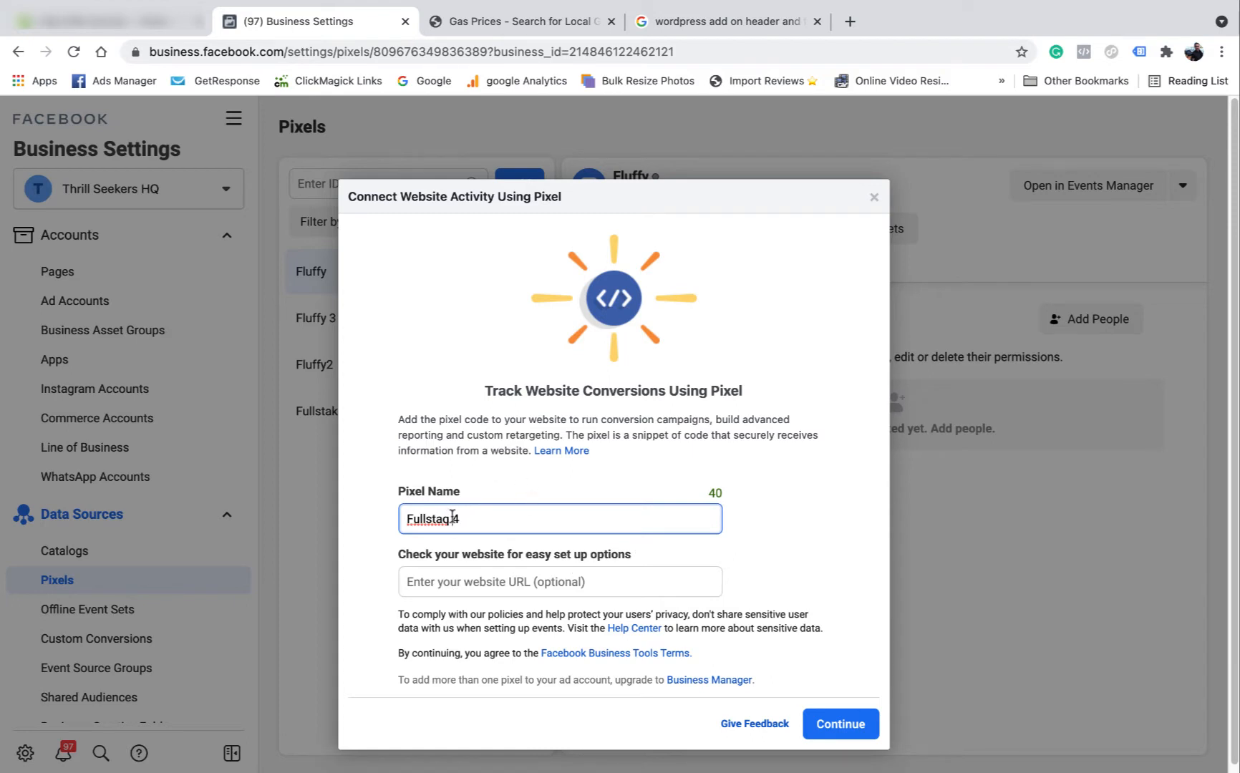
text(#)
click(857, 726)
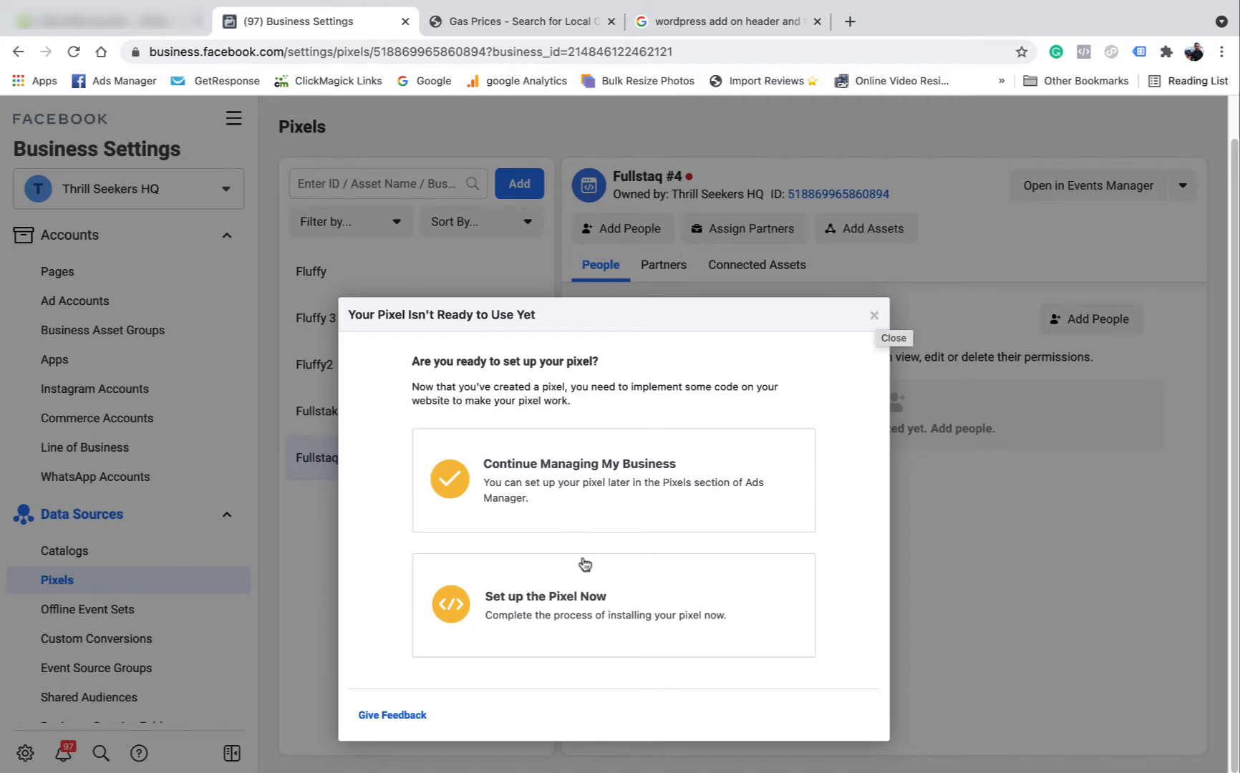
click(873, 317)
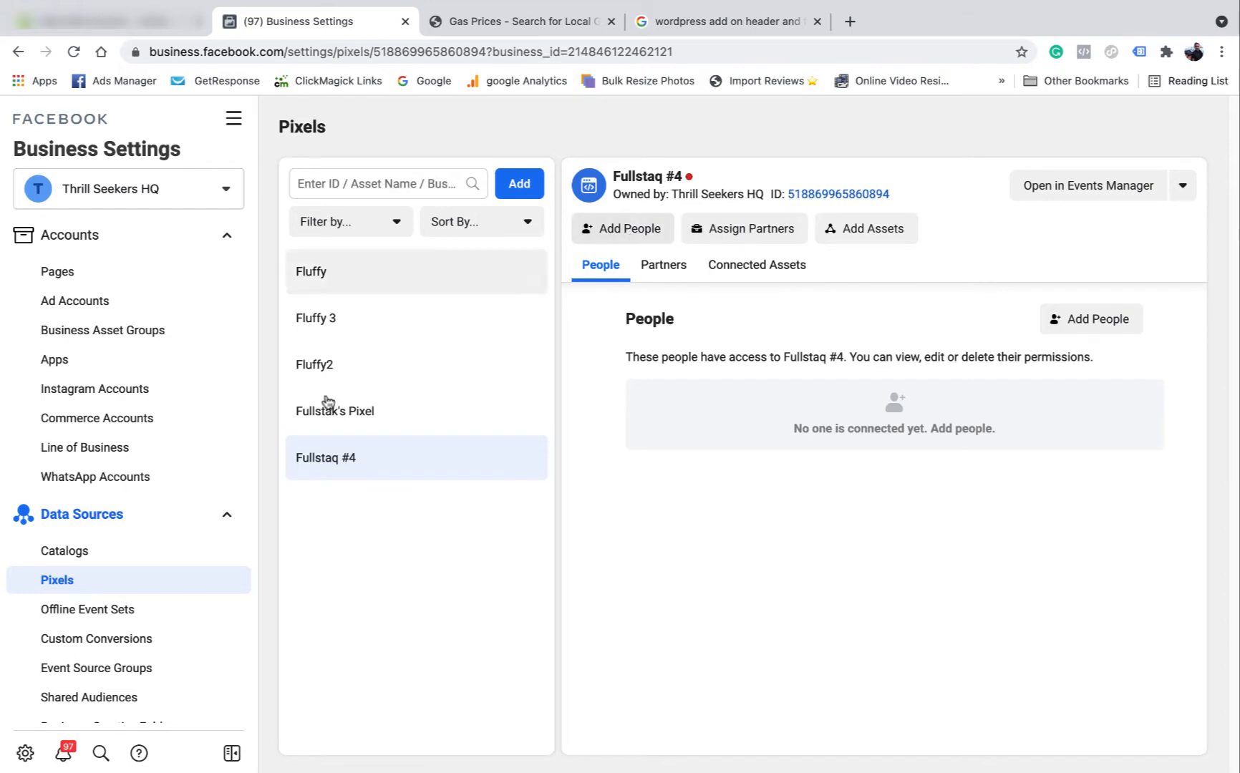
Add the three individual people, not the system users, to the Fullstaq #4 pixel with full Manage Pixel control.
click(627, 227)
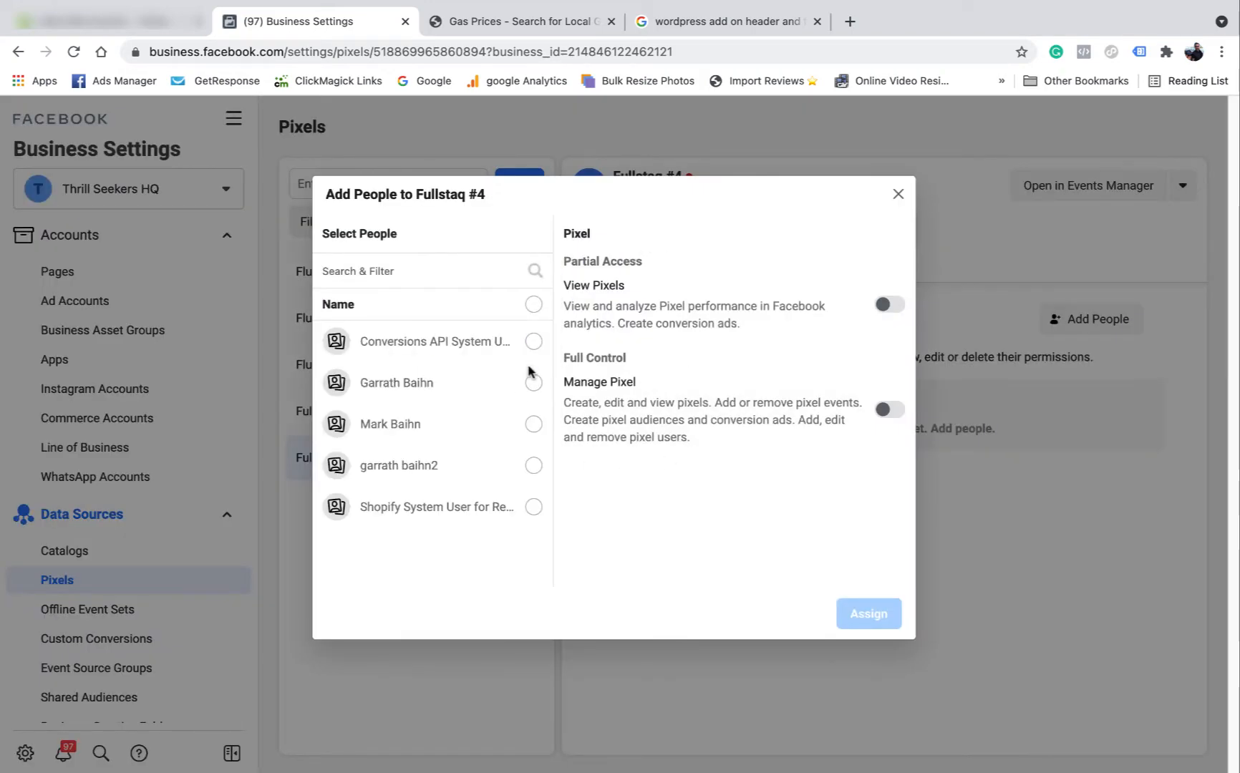
click(533, 383)
click(533, 424)
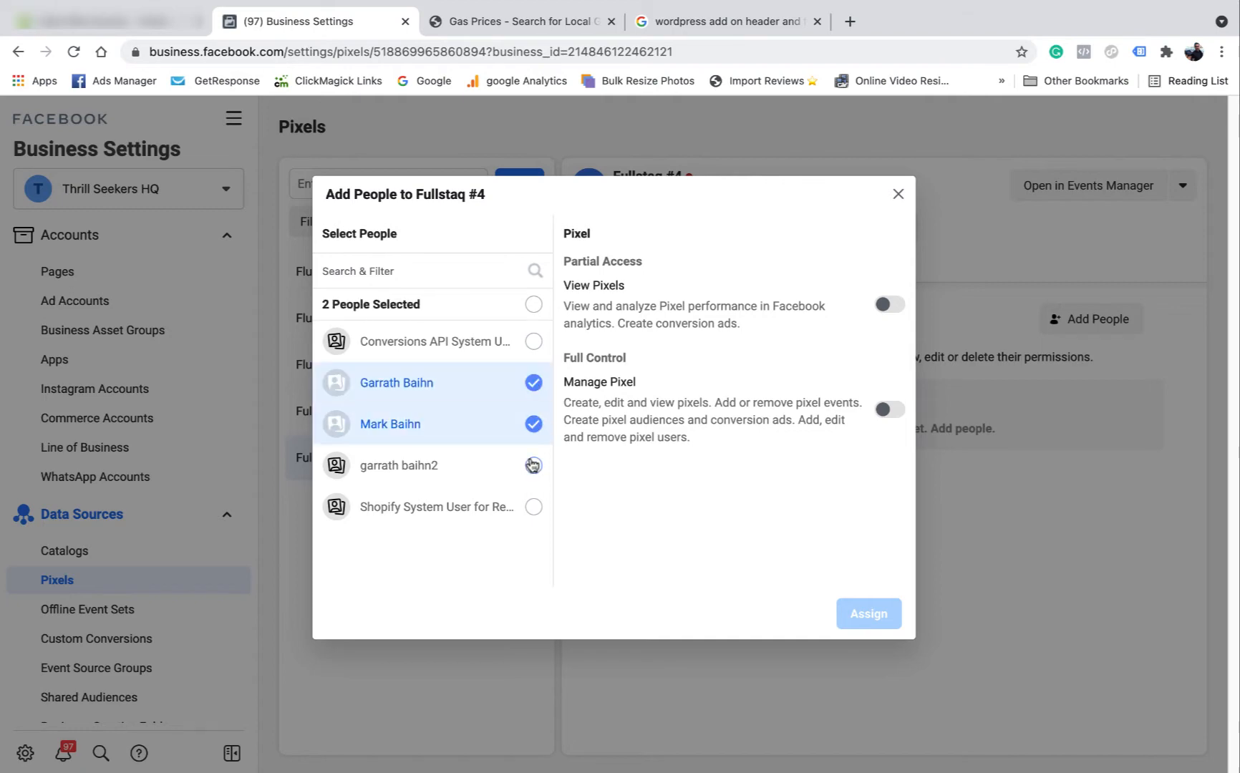
click(534, 466)
click(889, 410)
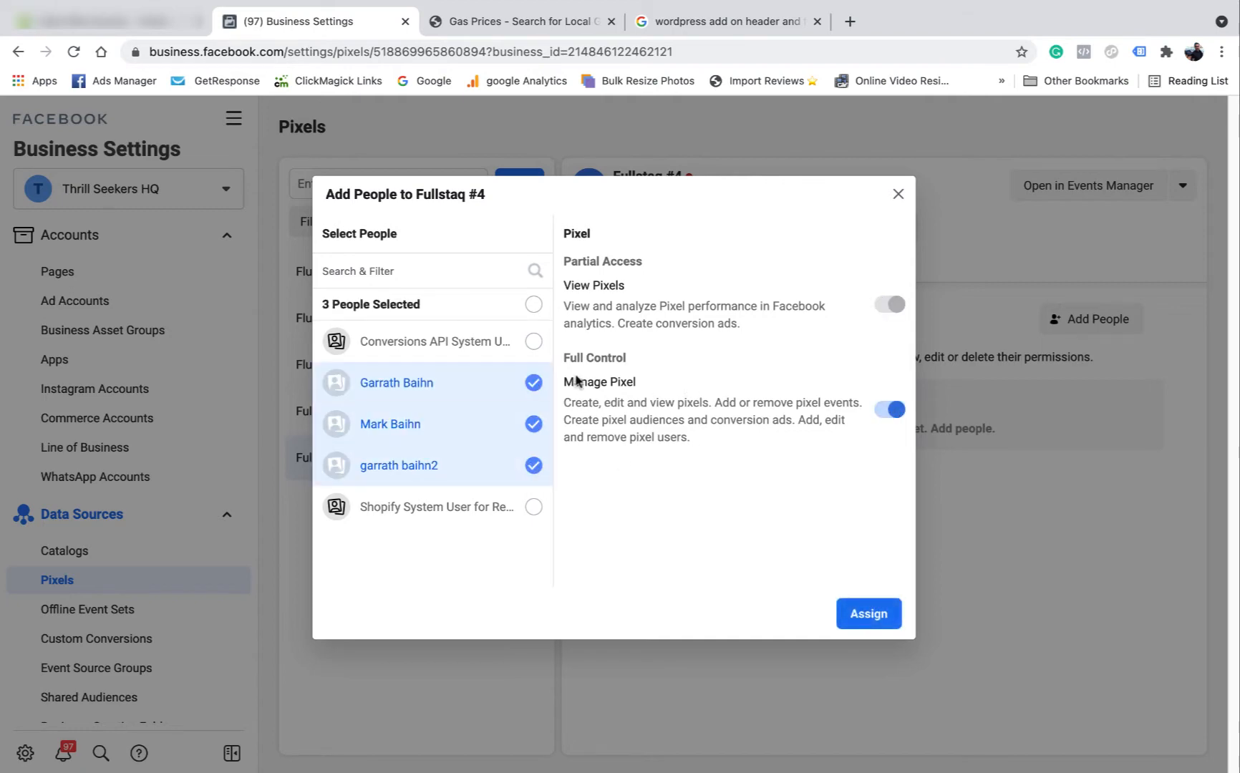
click(869, 614)
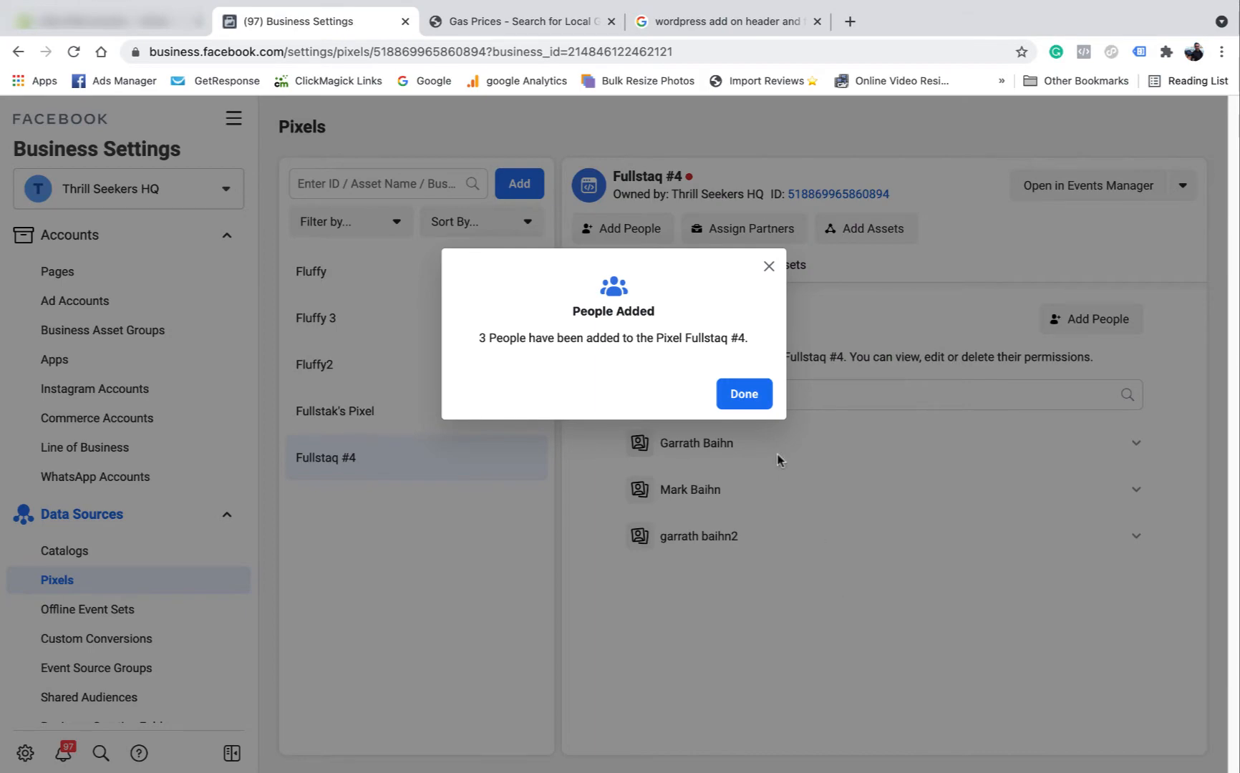
click(743, 393)
Add the fullstaq4 ad account as an asset of the Fullstaq #4 pixel.
click(880, 236)
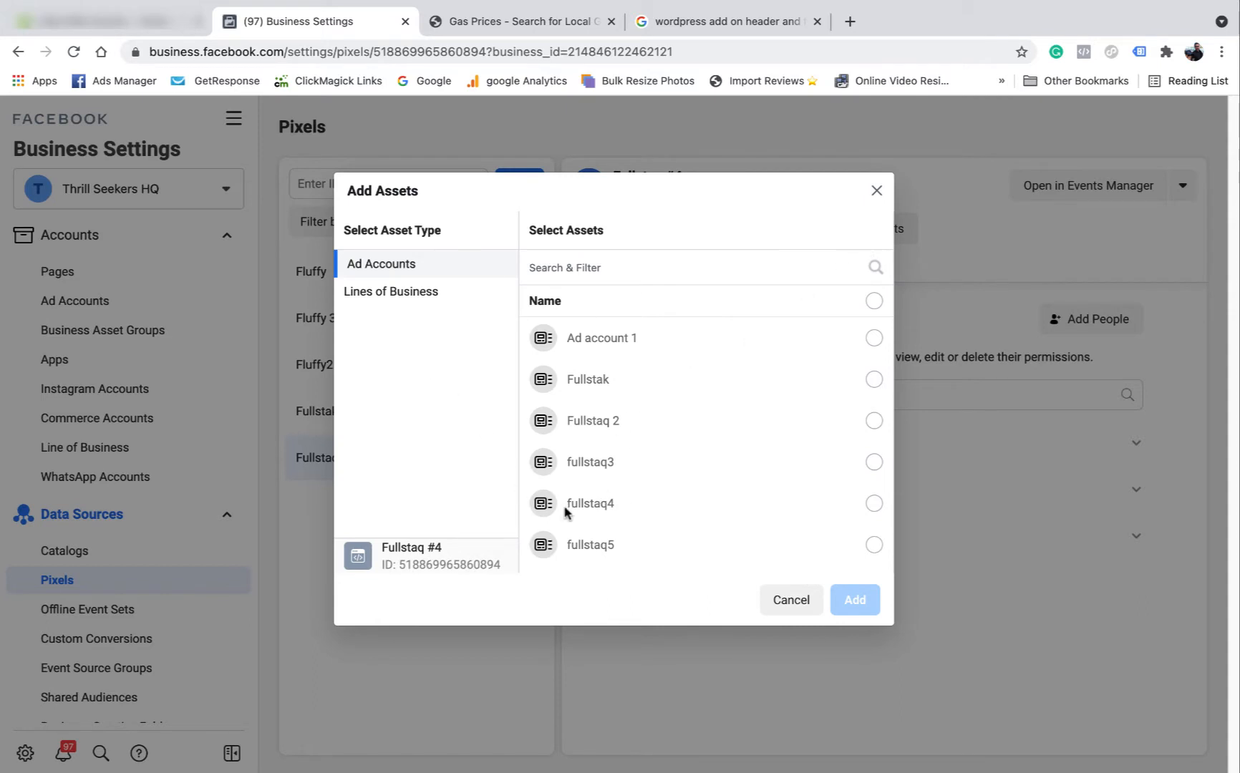
click(874, 504)
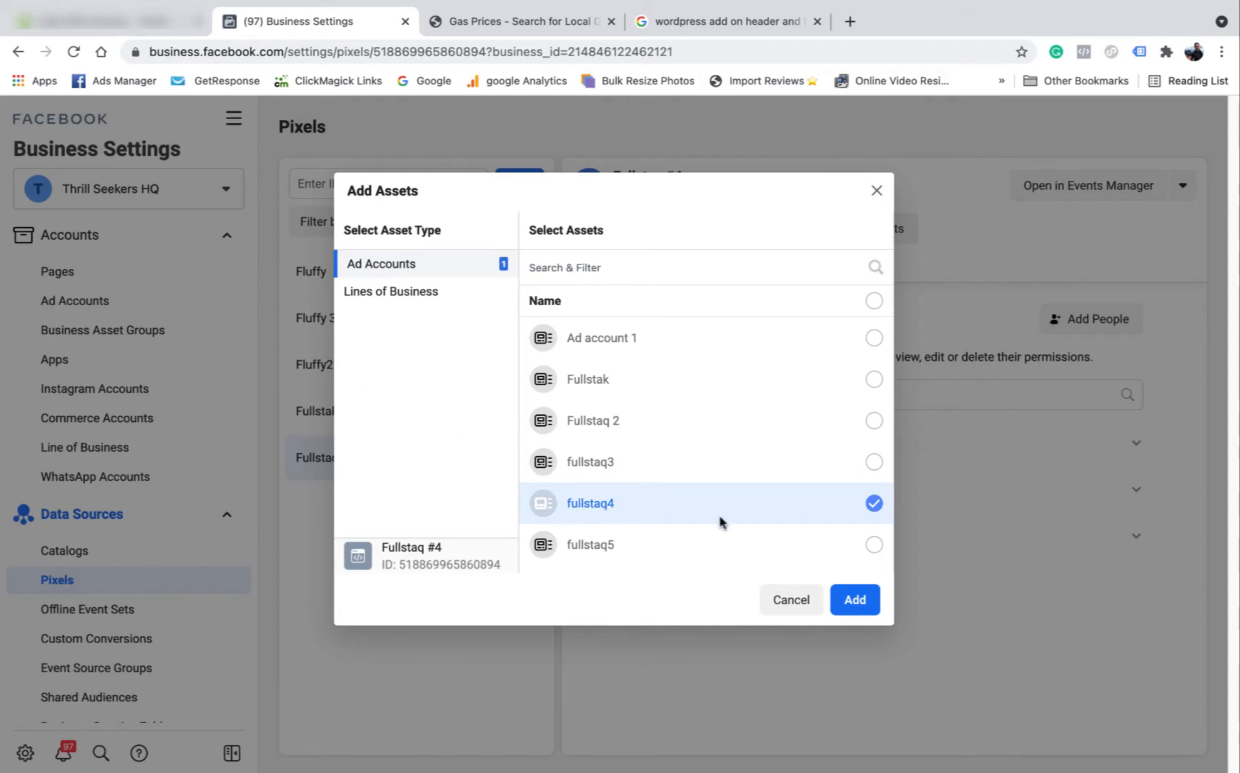
click(867, 600)
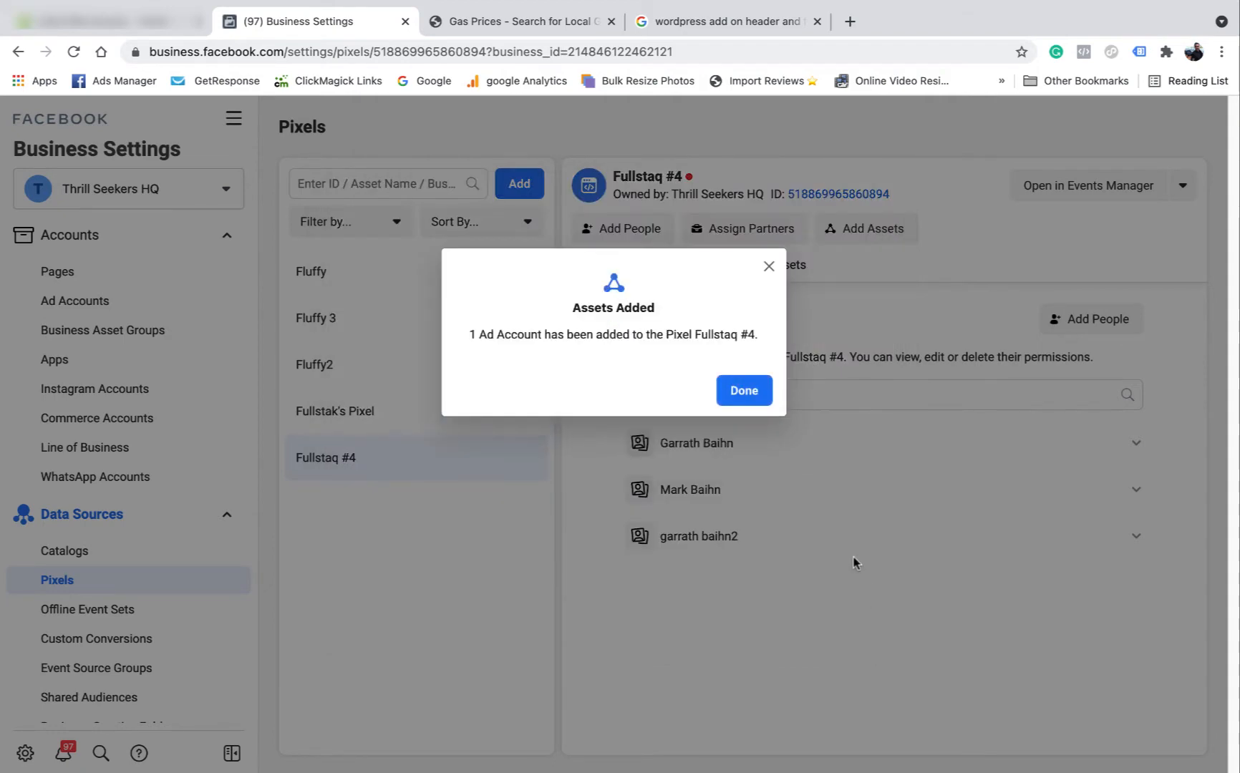
click(744, 390)
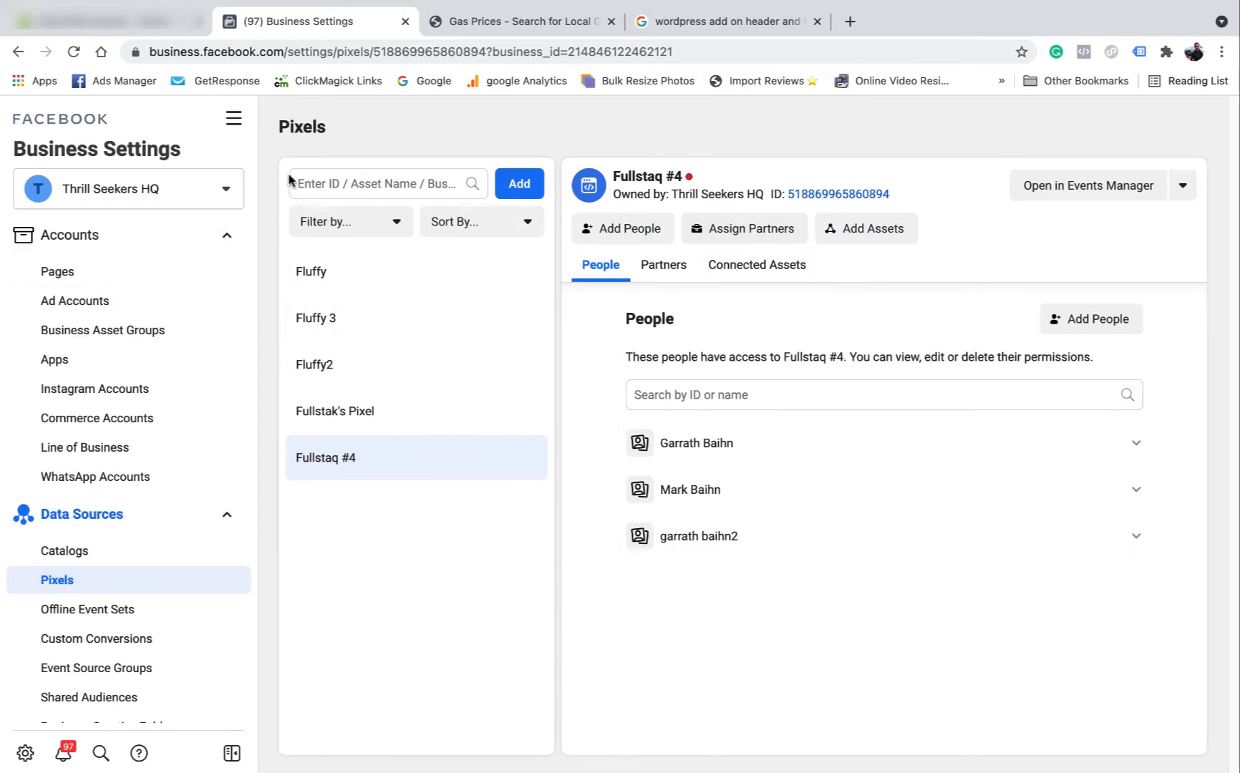
Open Events Manager and switch the data sources to the fullstaq4 ad account.
click(239, 121)
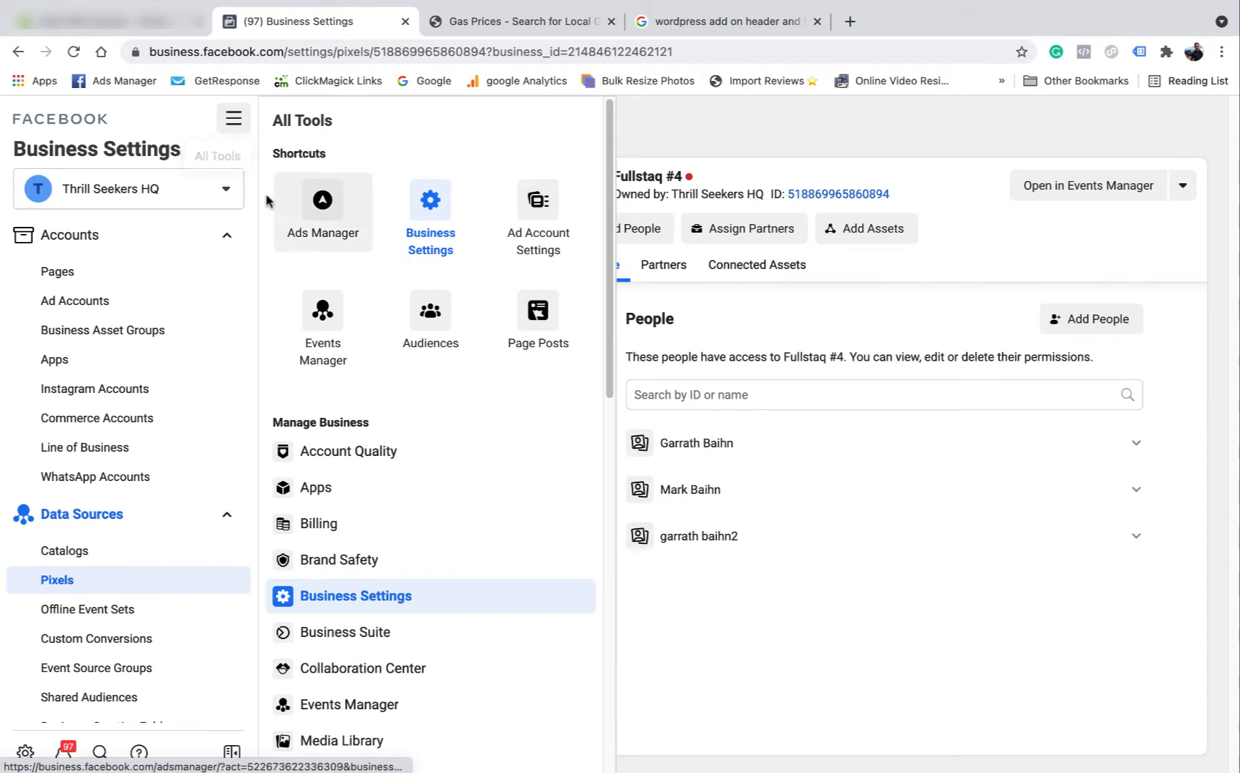
click(325, 315)
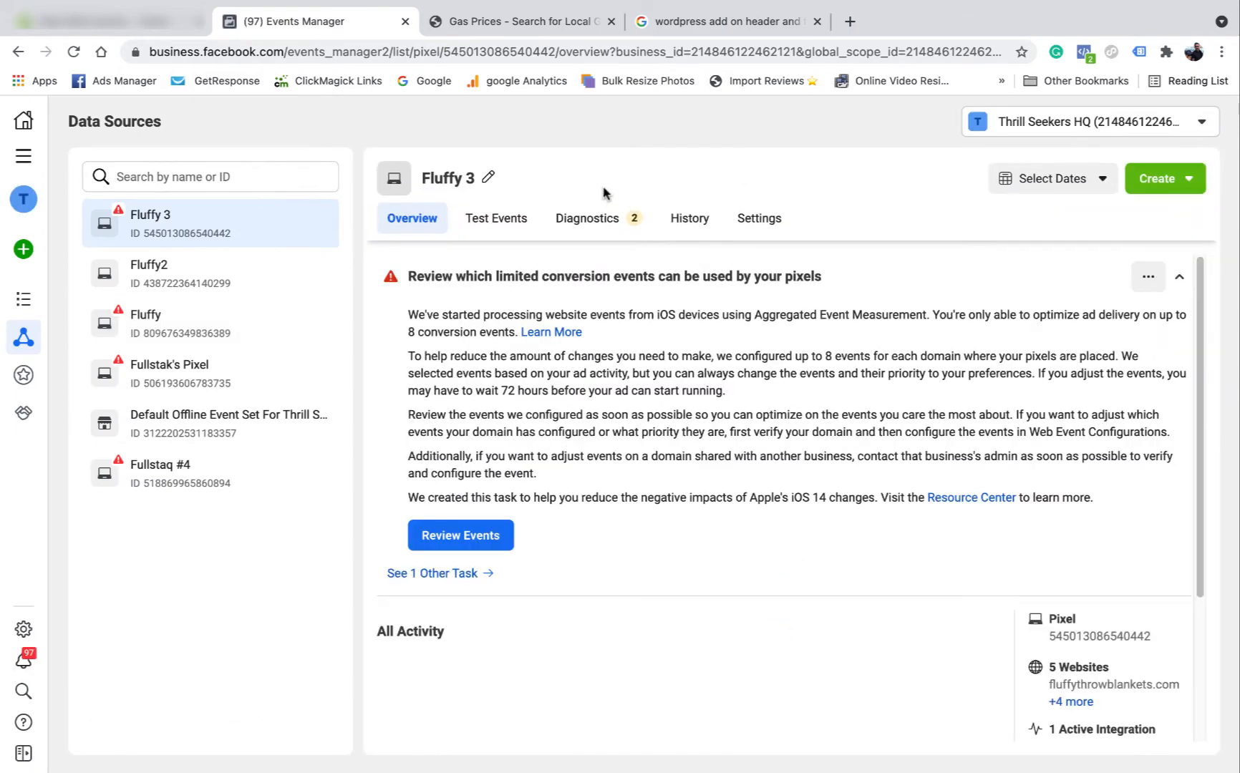
click(1203, 123)
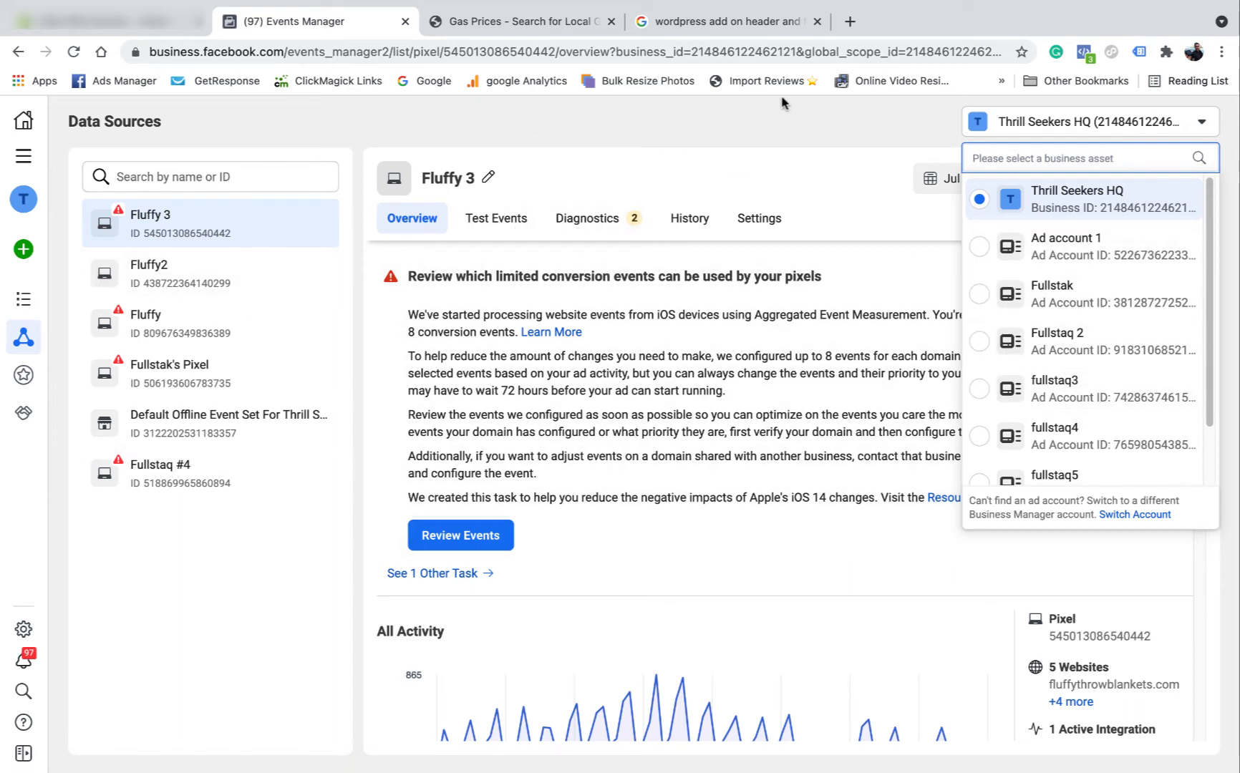
click(1107, 438)
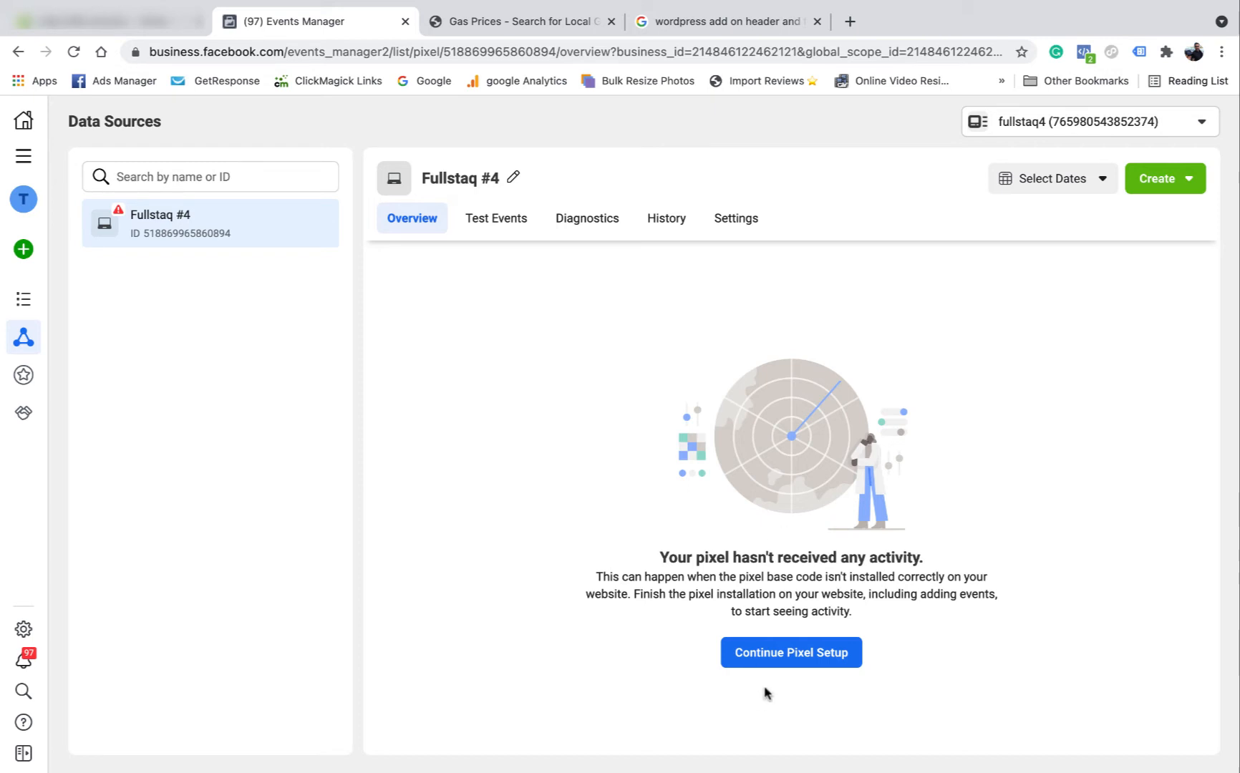
Continue the pixel setup with the Facebook Pixel connection method and manual code installation, and copy the base code.
click(807, 653)
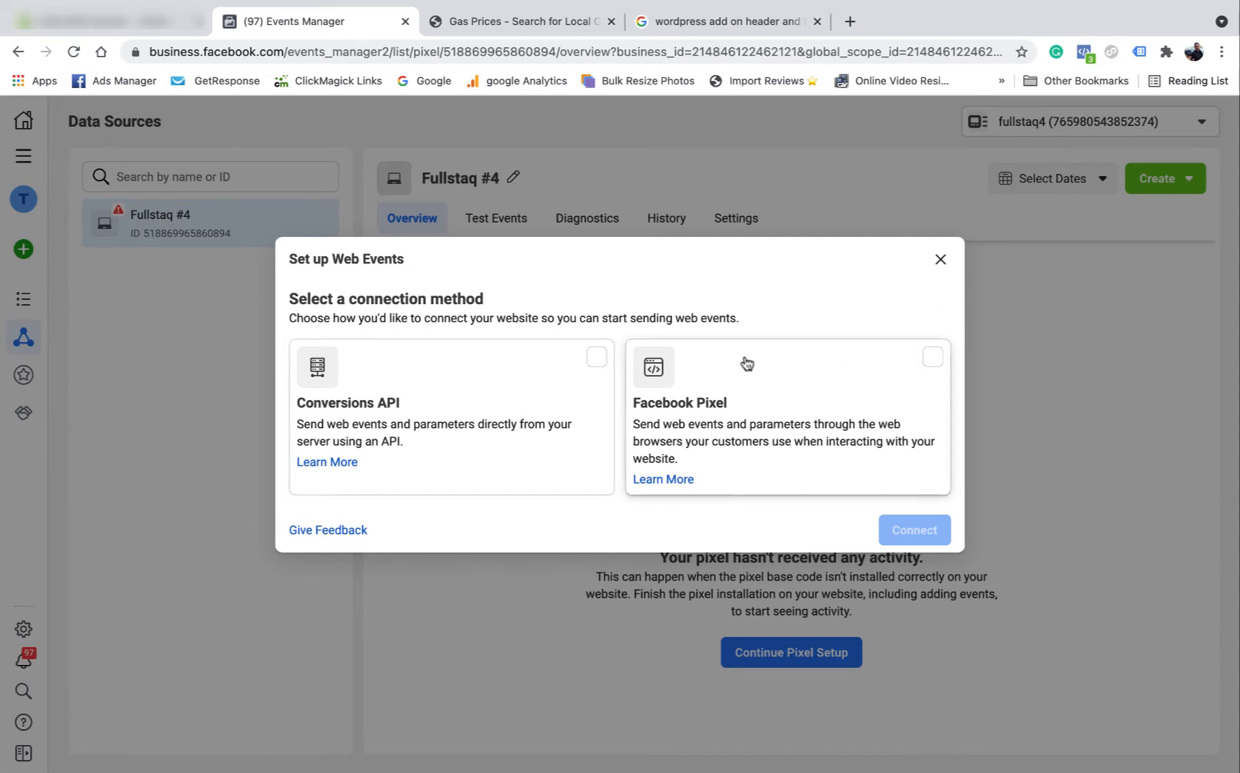
click(938, 361)
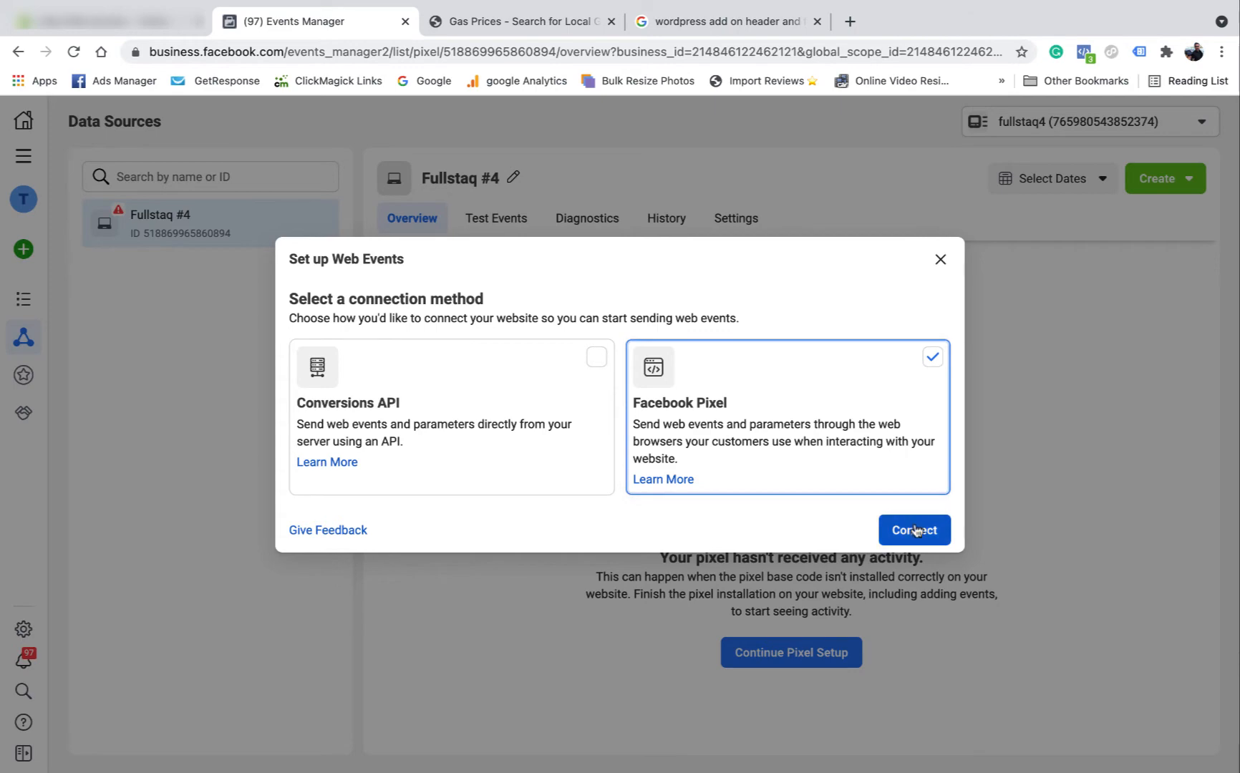
click(915, 530)
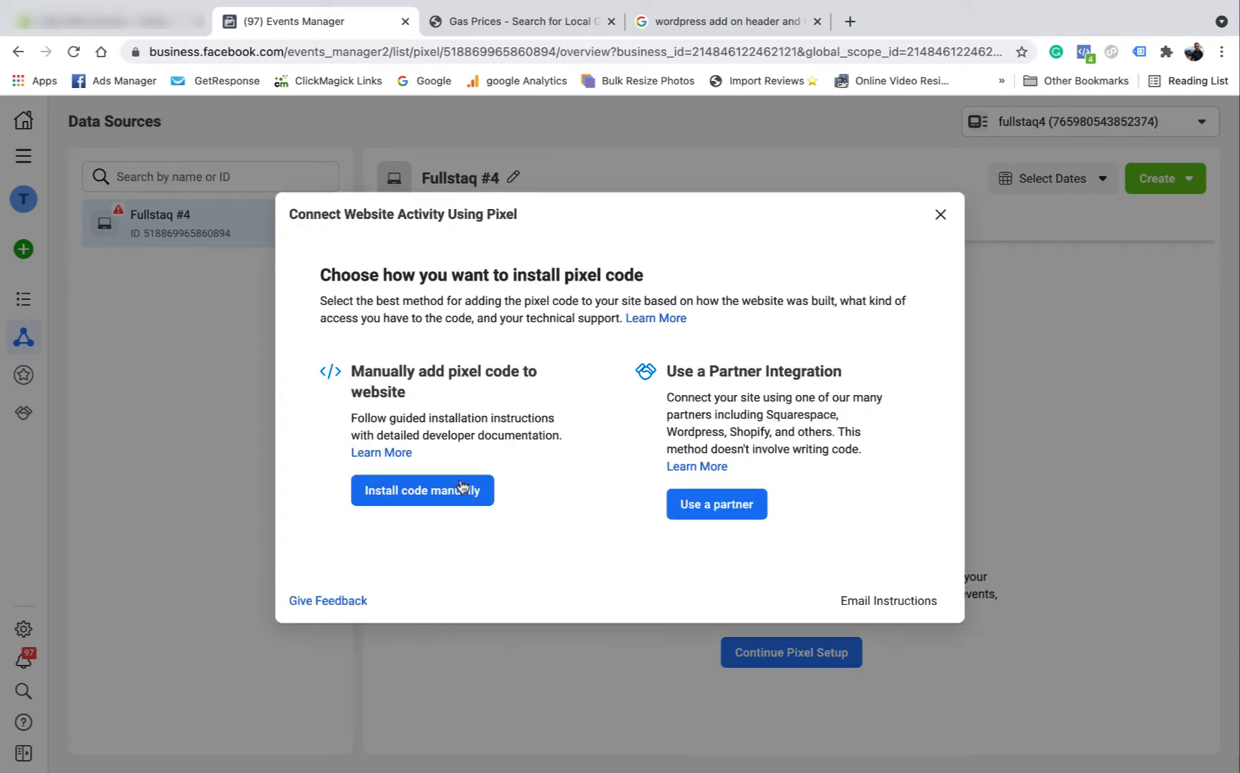
click(431, 494)
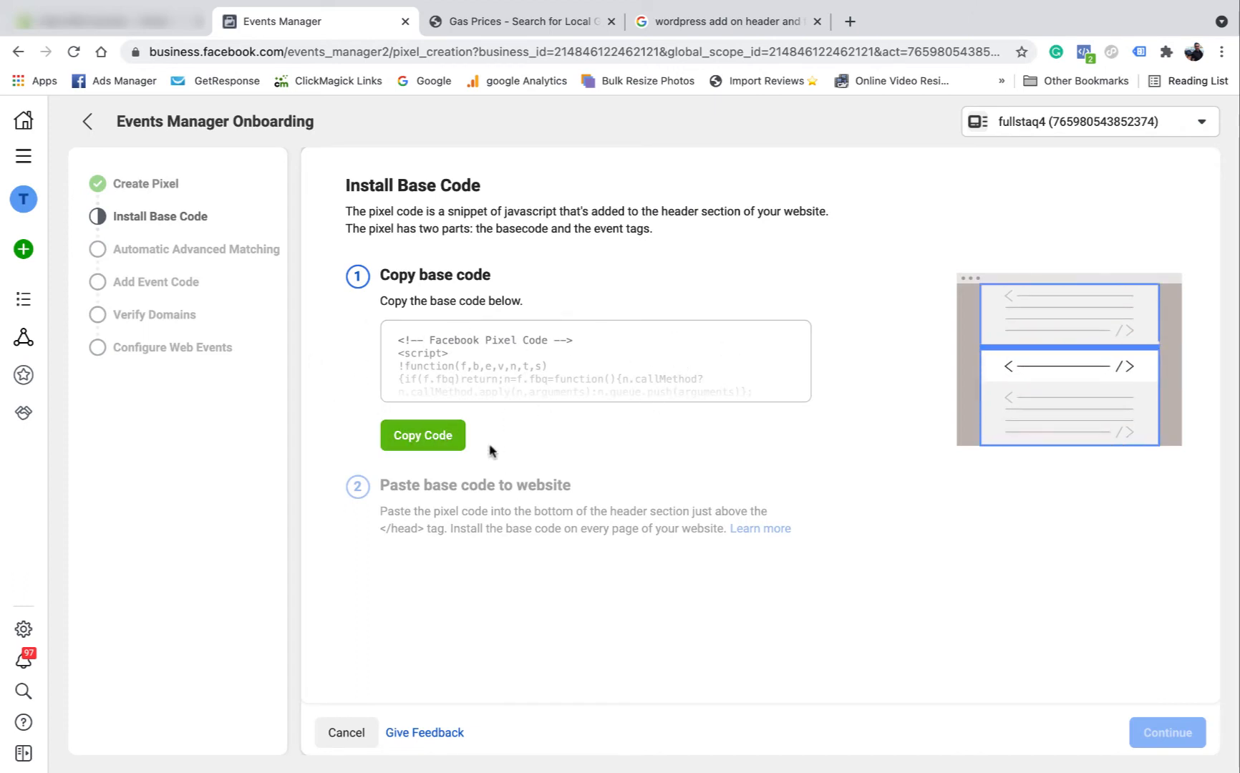
click(434, 442)
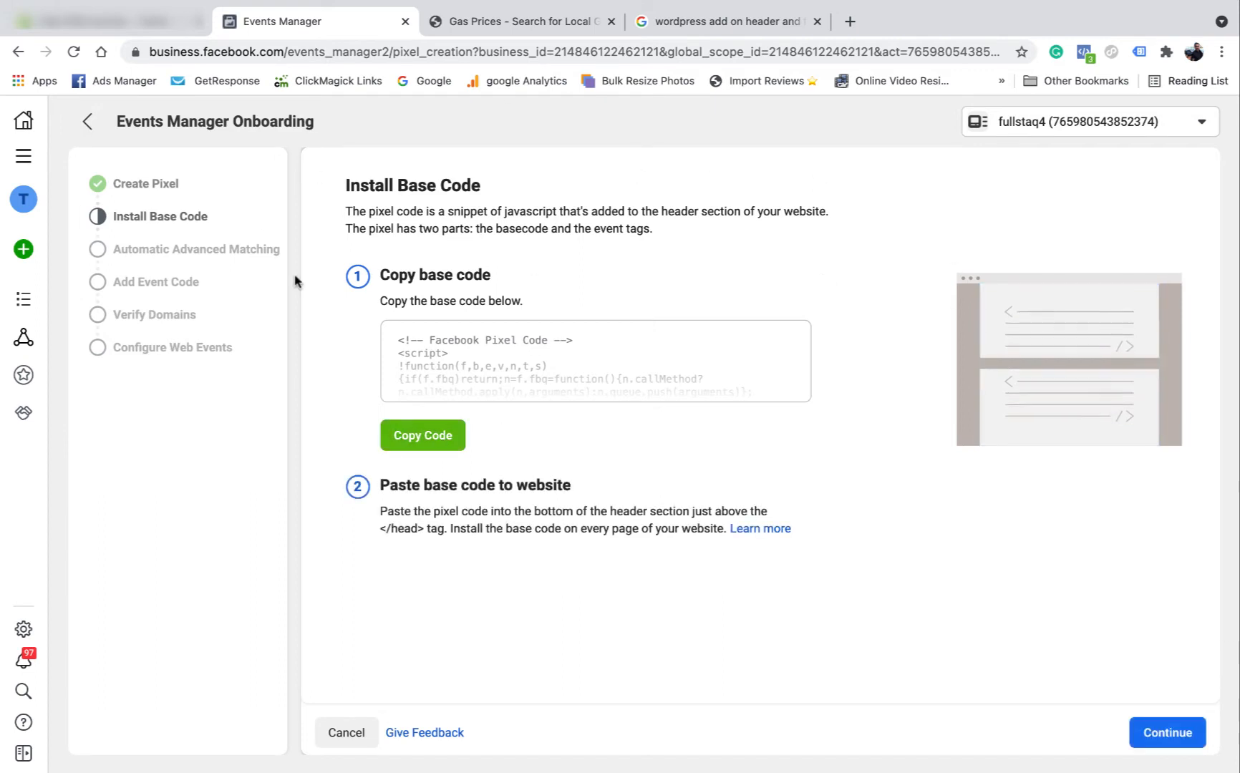
Examine the Google results for WordPress header and footer plugins, then return to the pixel's base code page.
click(718, 24)
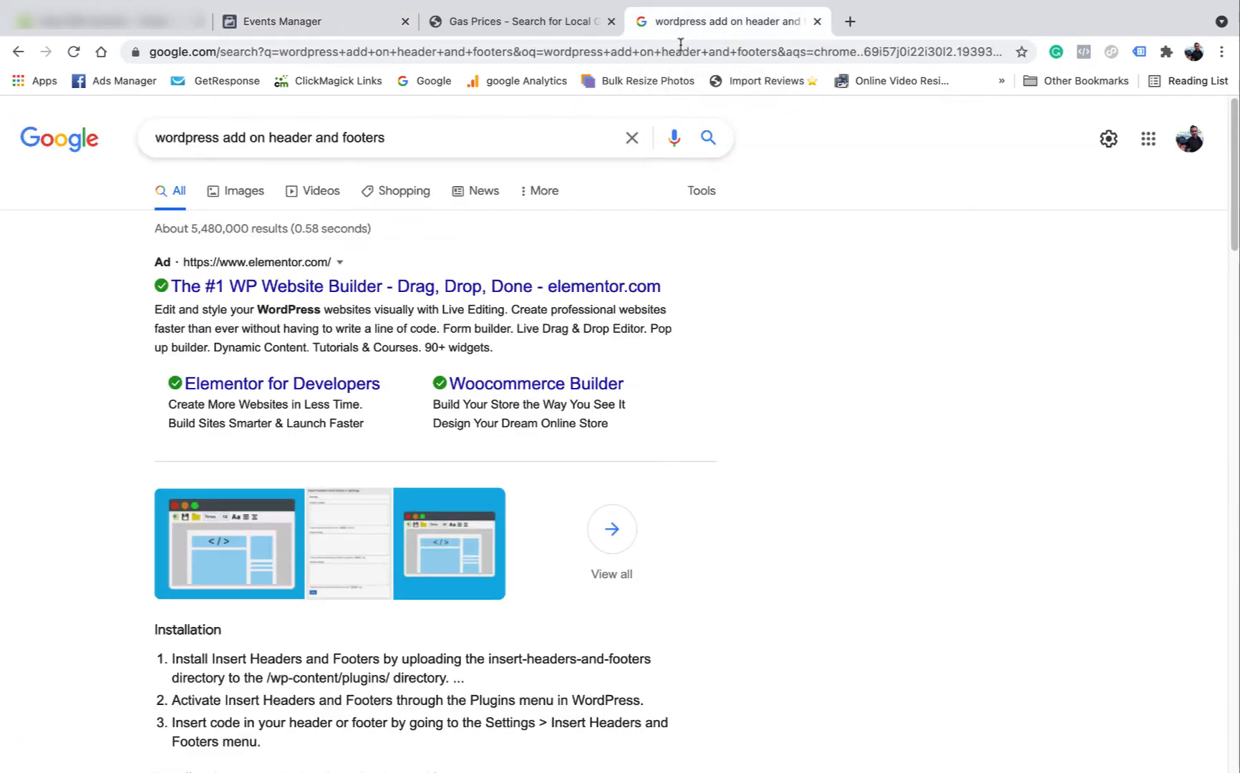
scroll(626, 255, down, 3)
scroll(504, 424, up, 3)
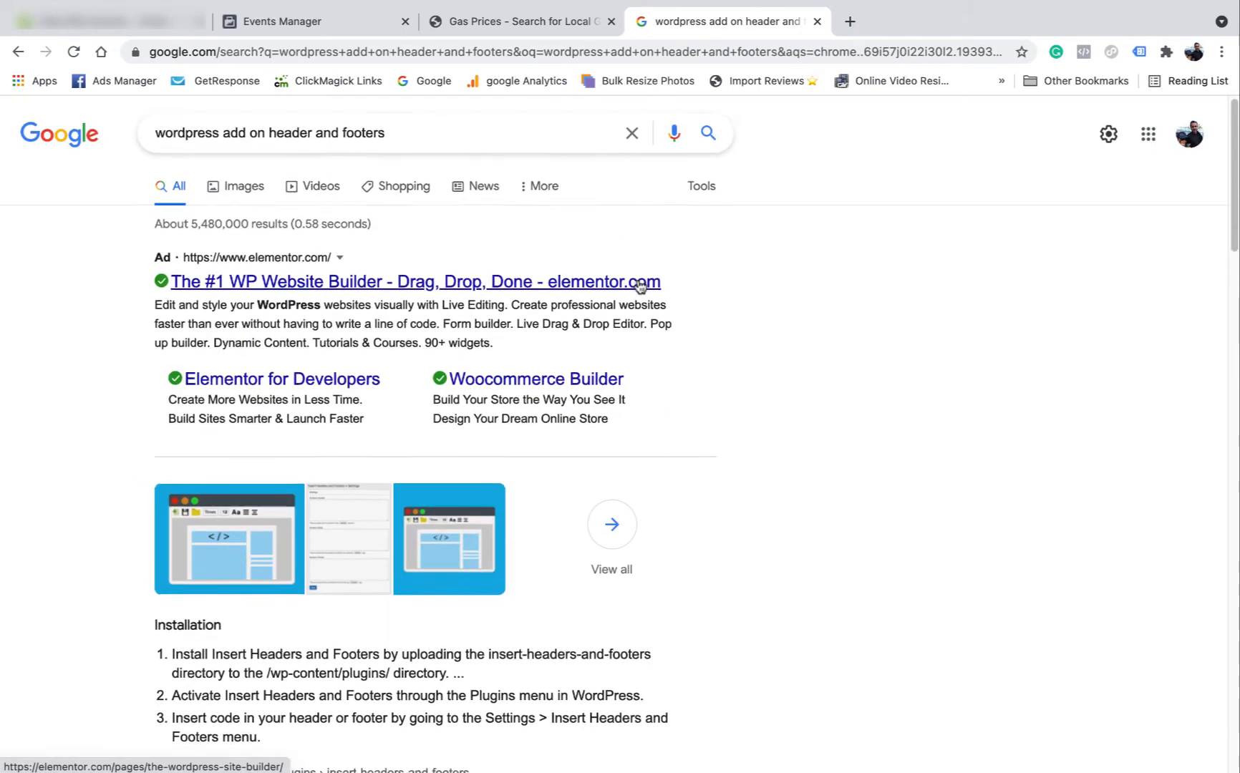
scroll(360, 340, down, 2)
scroll(515, 352, down, 2)
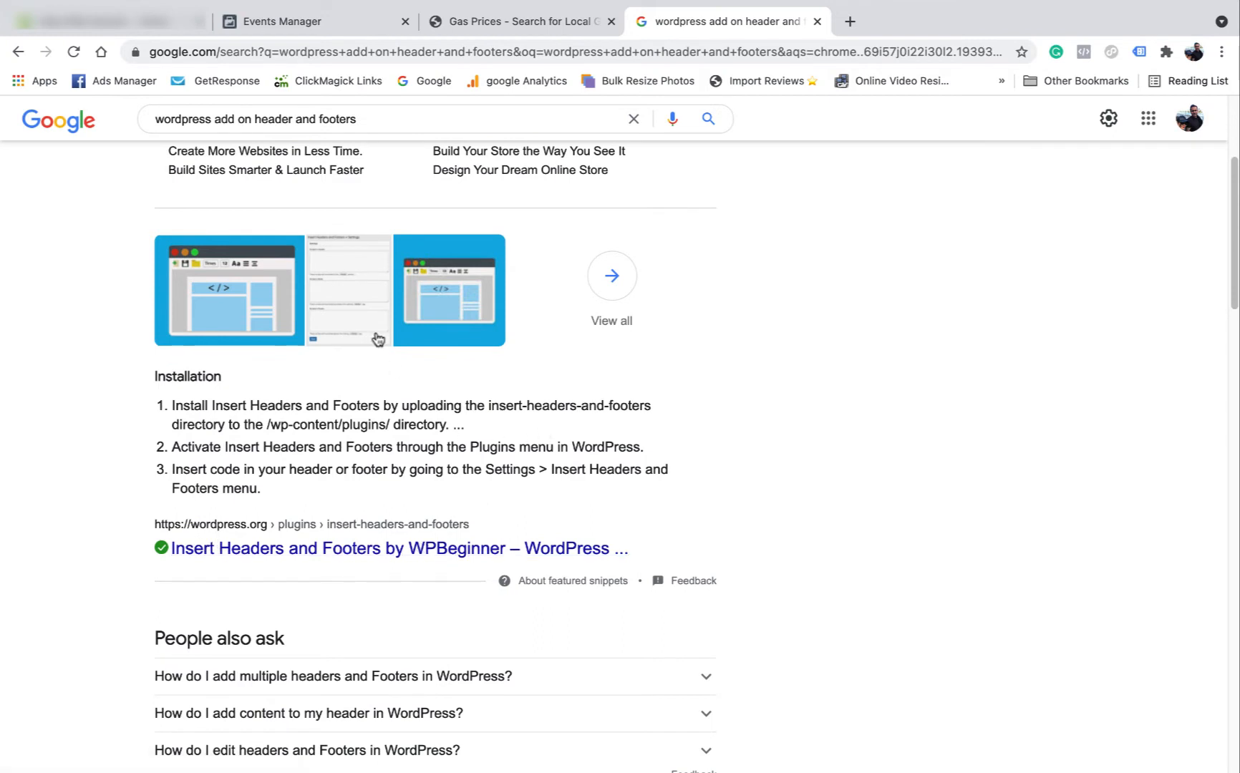
scroll(427, 357, up, 1)
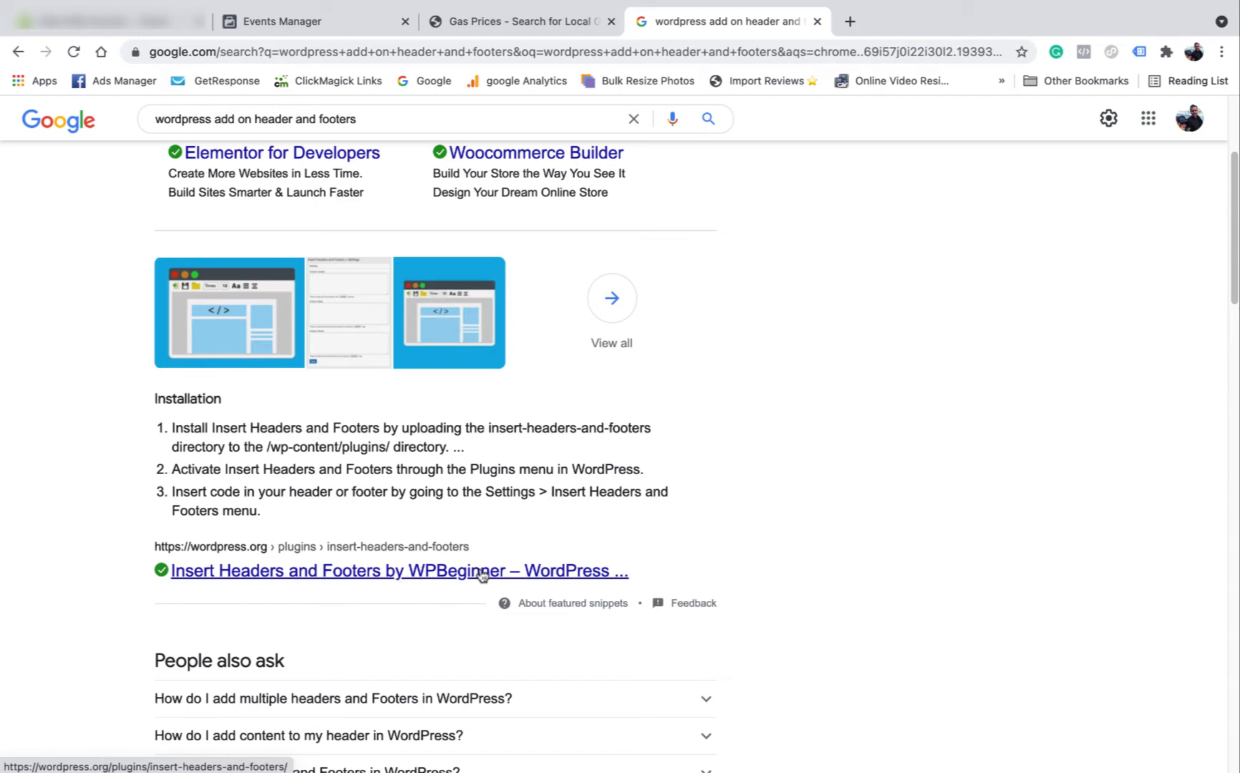
scroll(474, 473, up, 4)
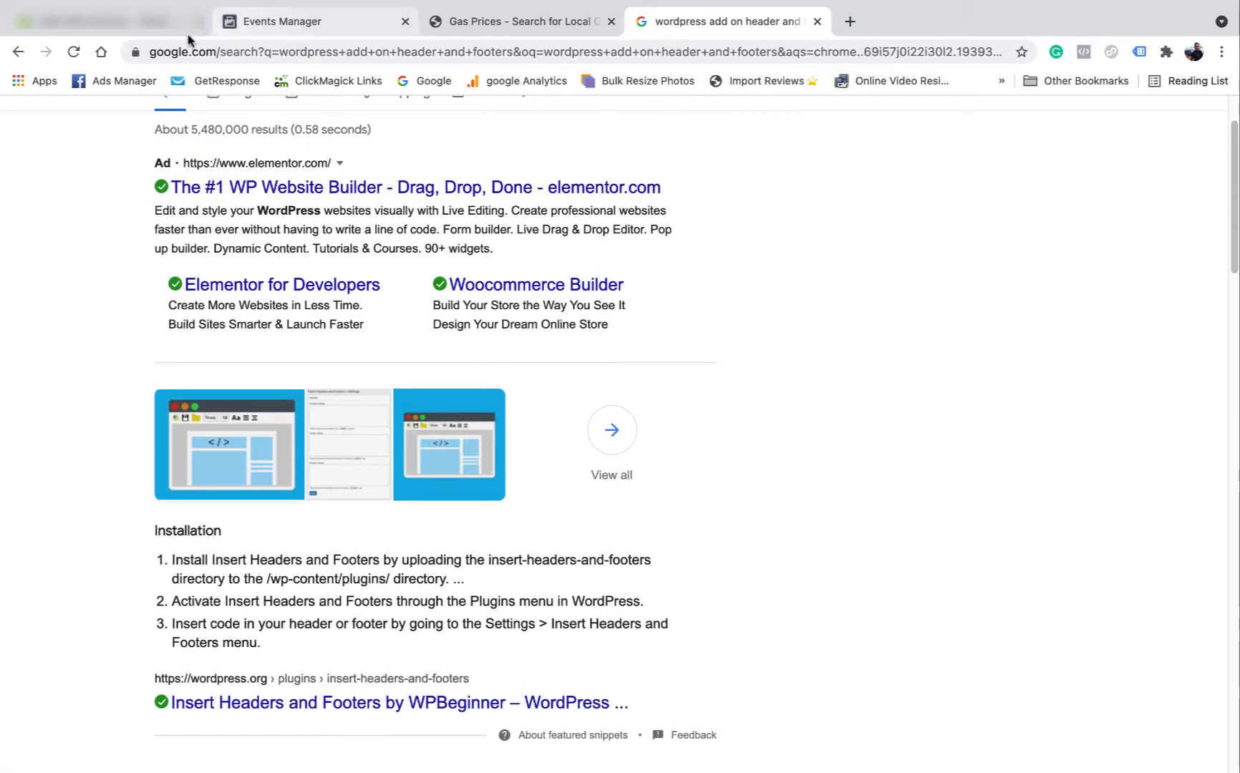
click(355, 32)
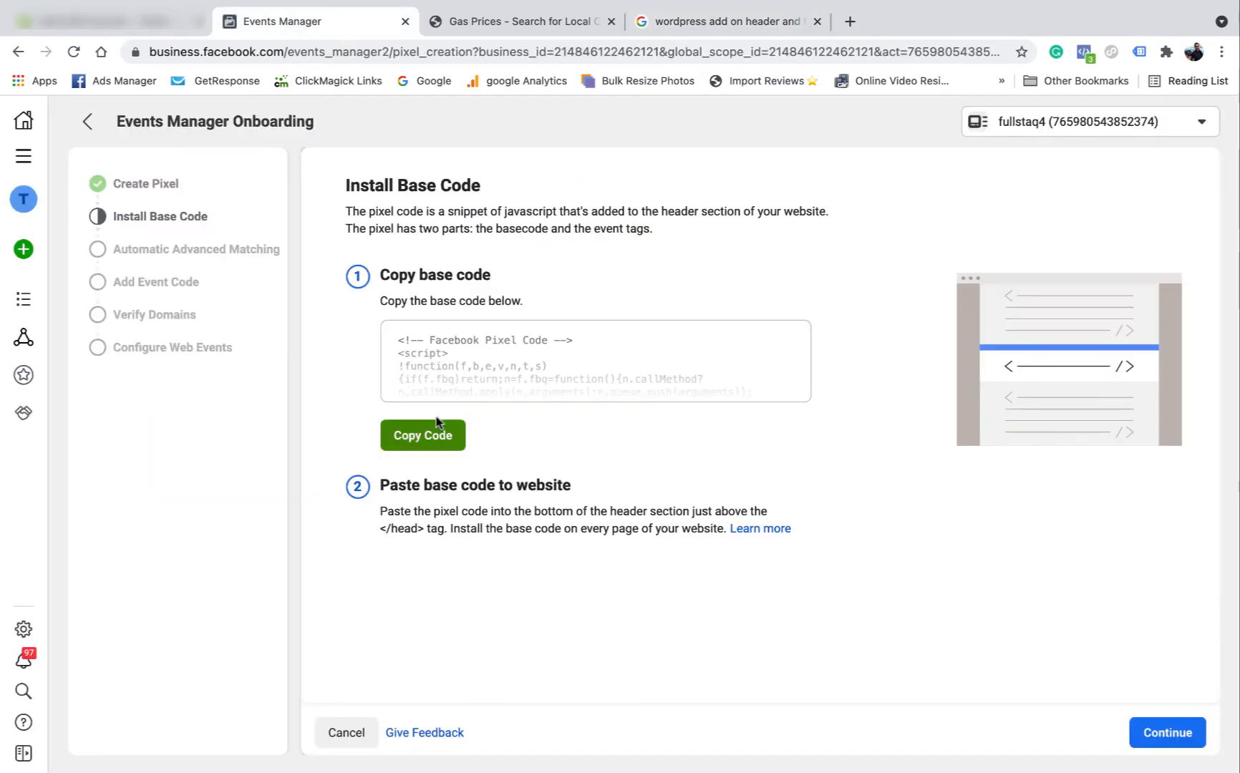
Copy the pixel base code and review the Insert Headers and Footers installation steps in the Google results, closing that page when done.
click(431, 443)
click(704, 29)
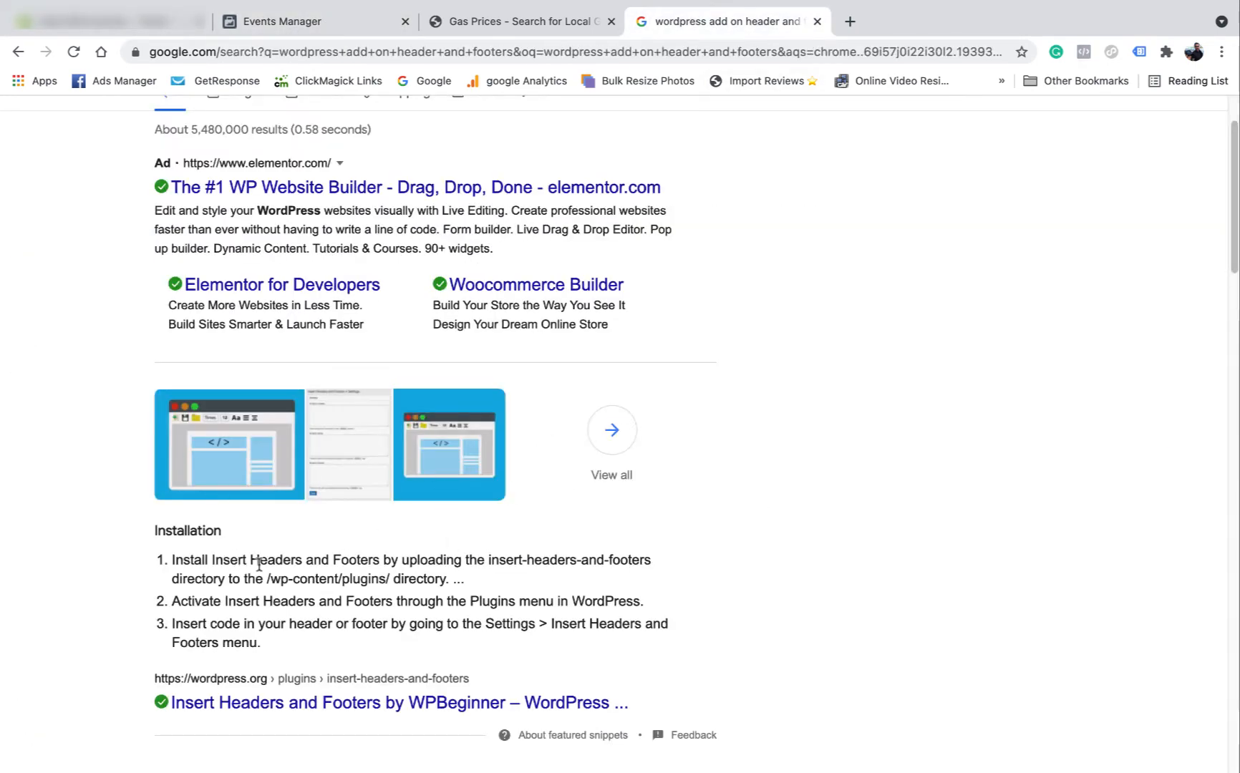
scroll(572, 336, down, 3)
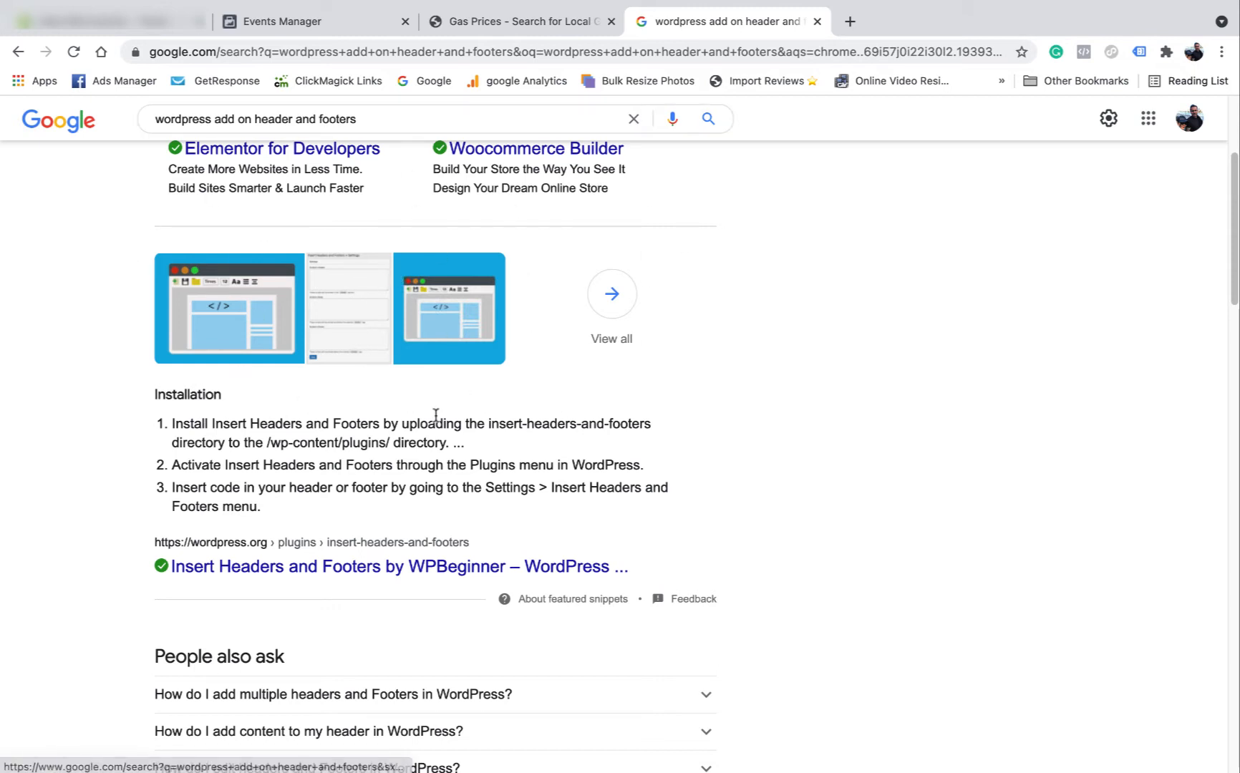
scroll(444, 418, up, 3)
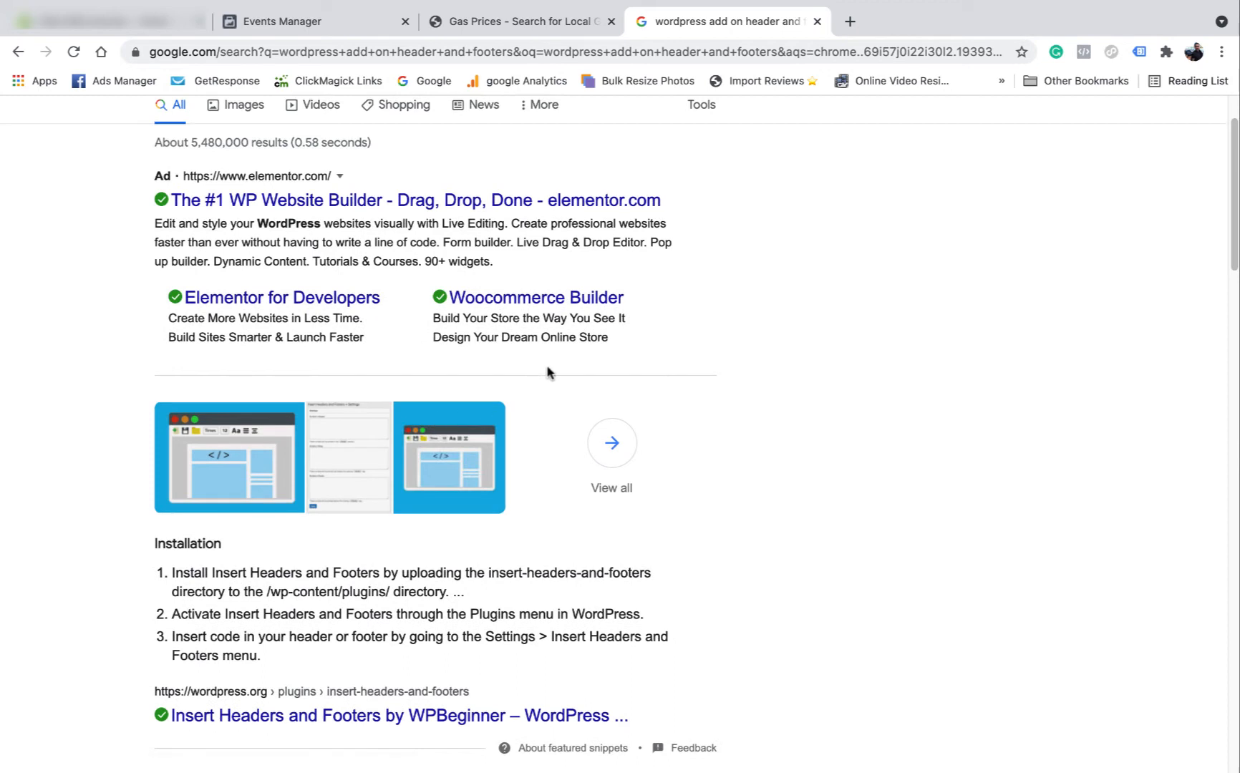
click(818, 23)
click(301, 23)
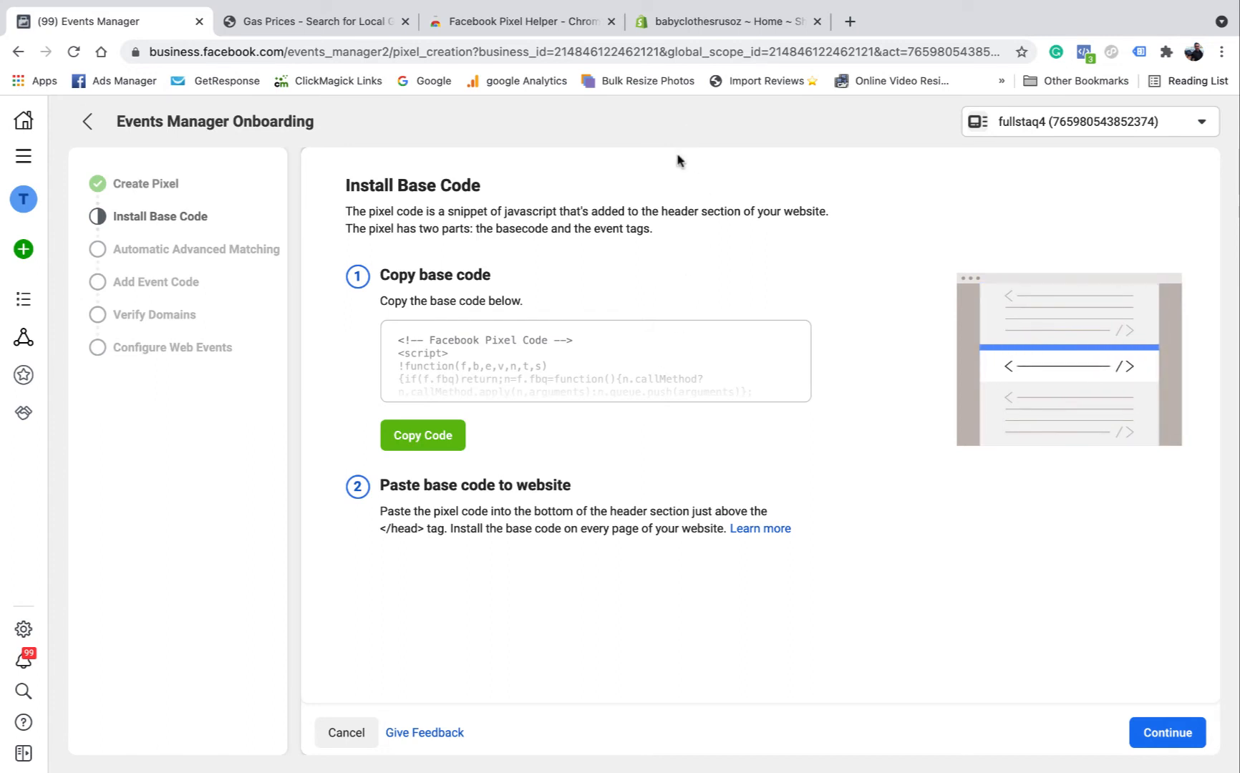
Switch to the babyclothesrusoz Shopify admin and go to the Facebook Pixel section of the Online Store preferences.
click(723, 28)
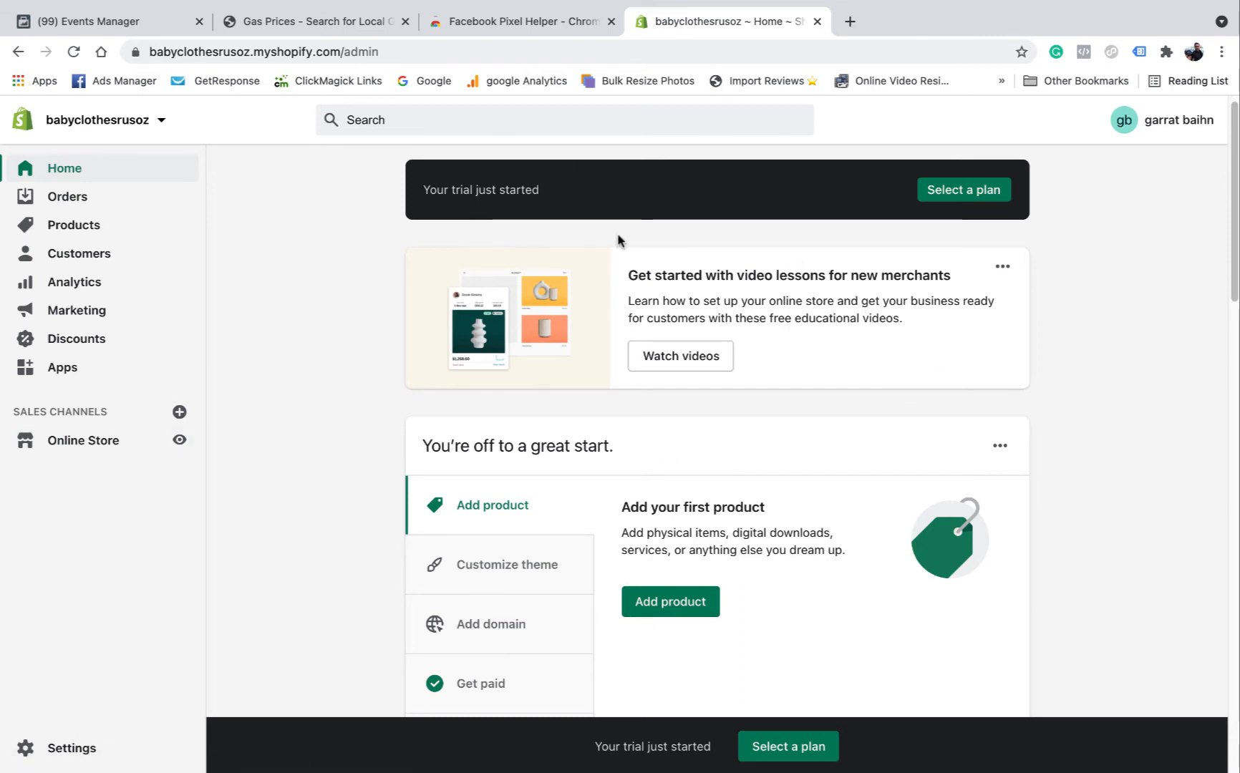
click(91, 444)
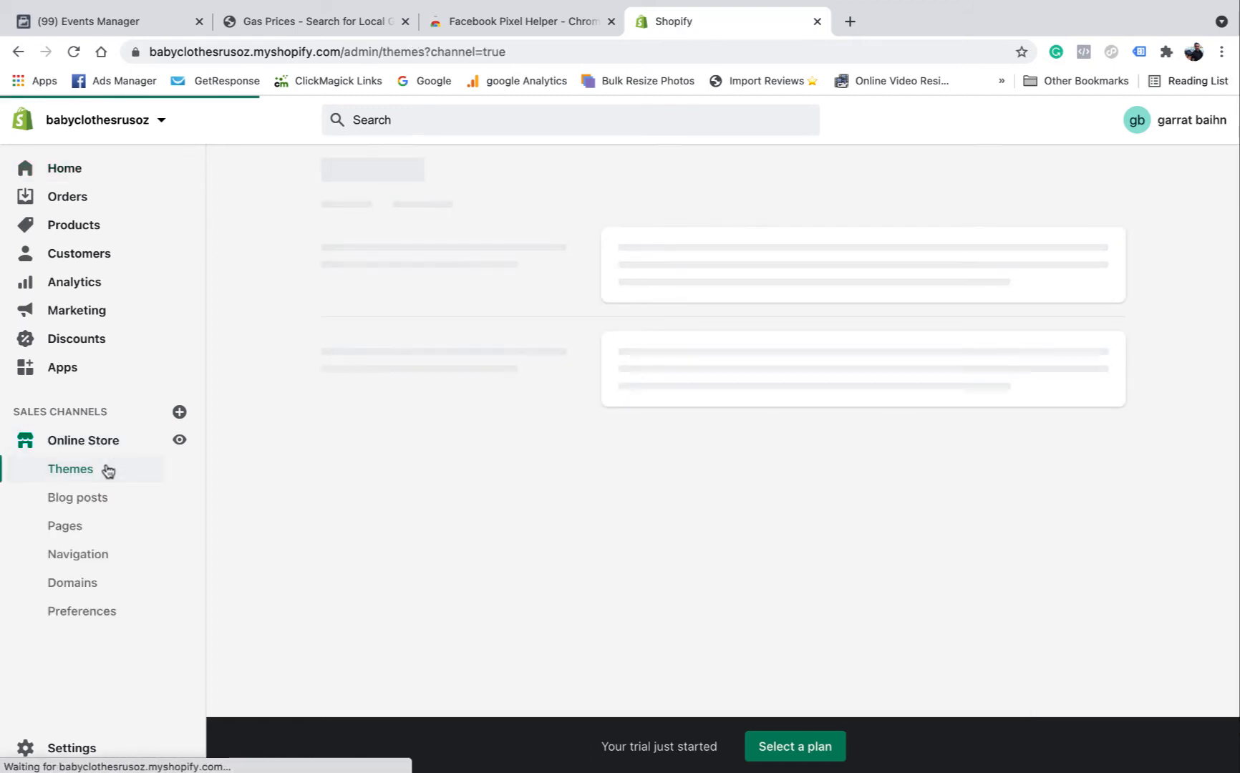
click(93, 613)
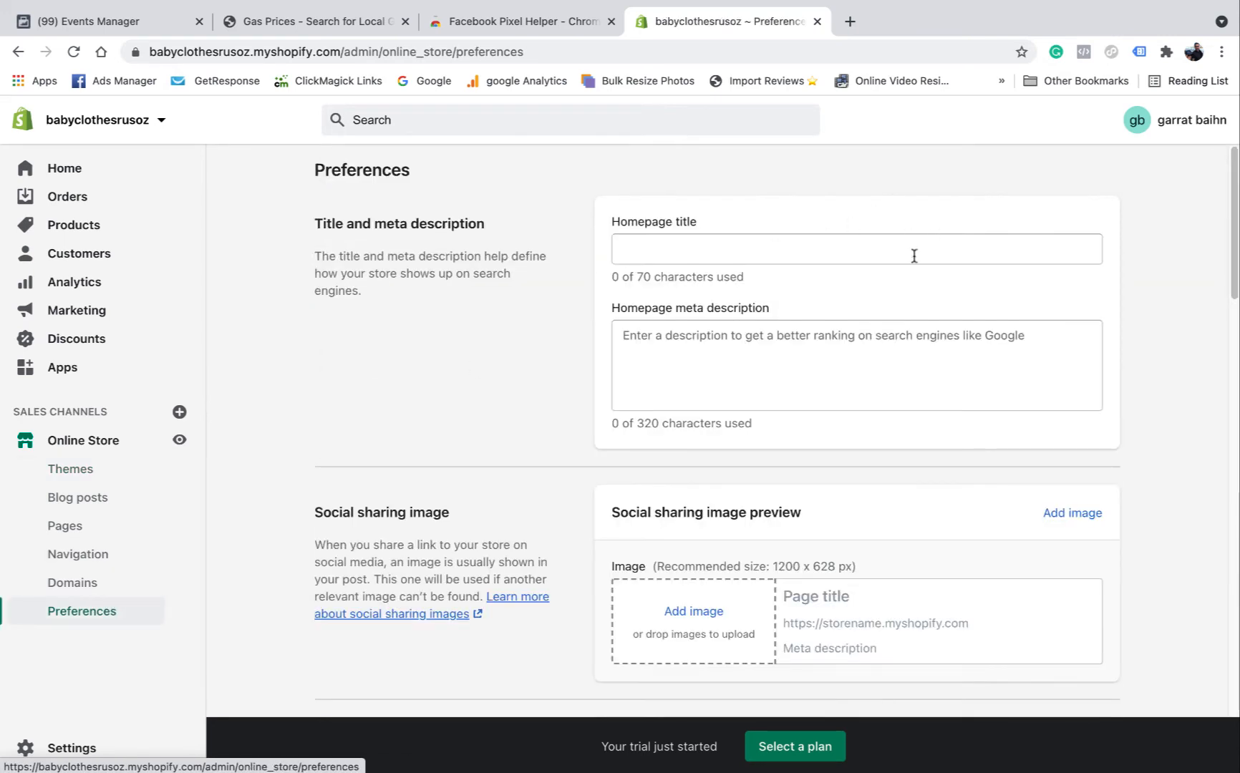
scroll(683, 252, down, 3)
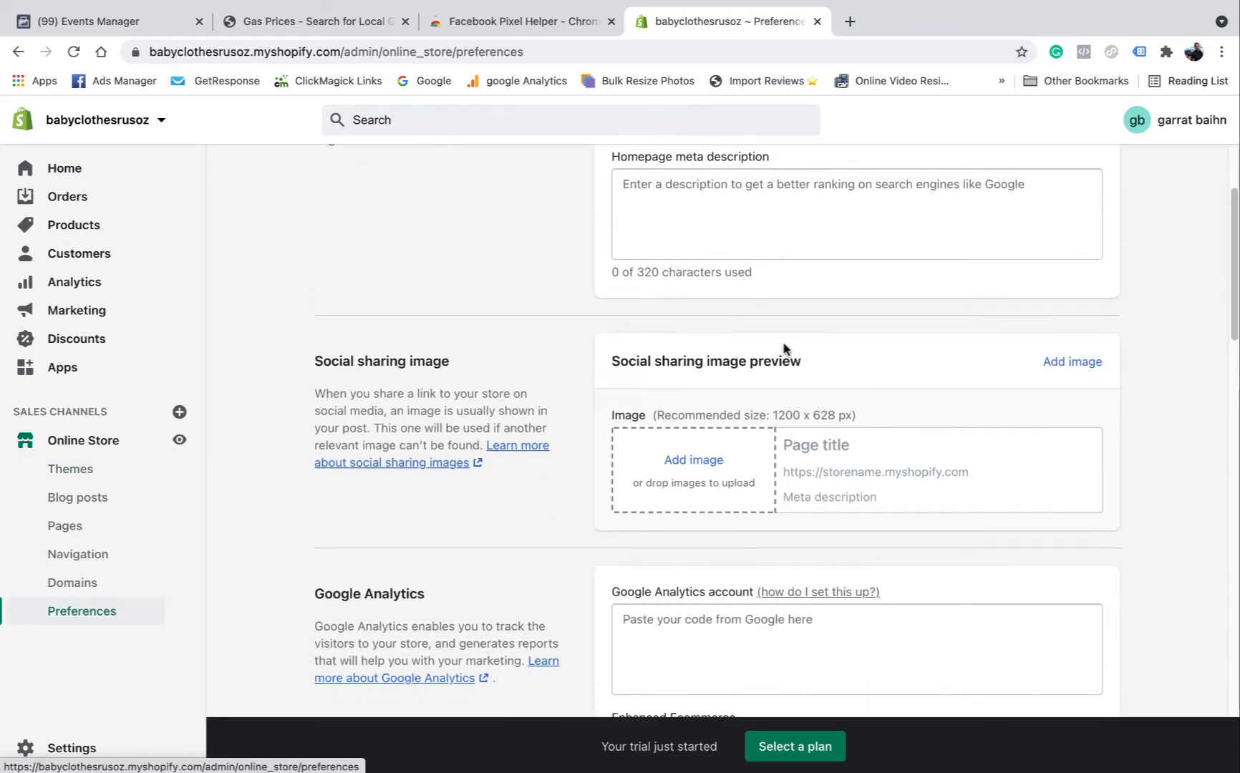
scroll(732, 350, down, 3)
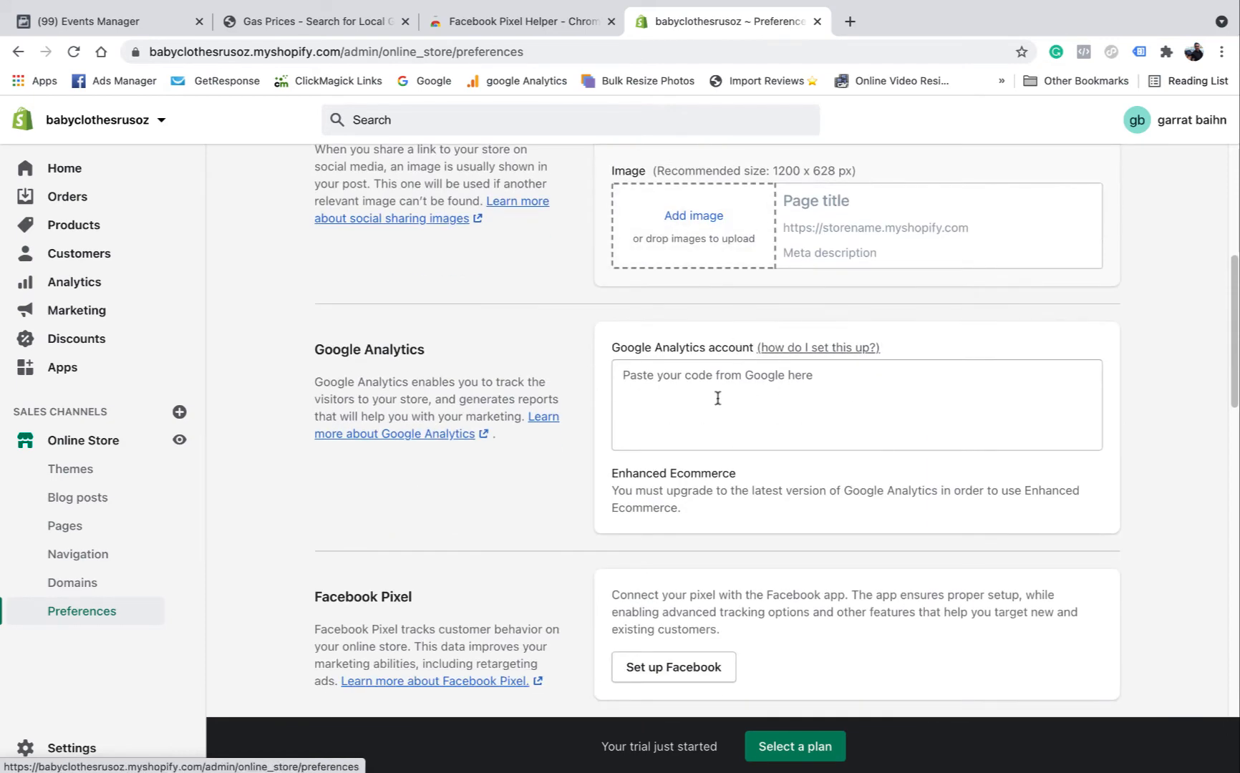
scroll(866, 398, down, 2)
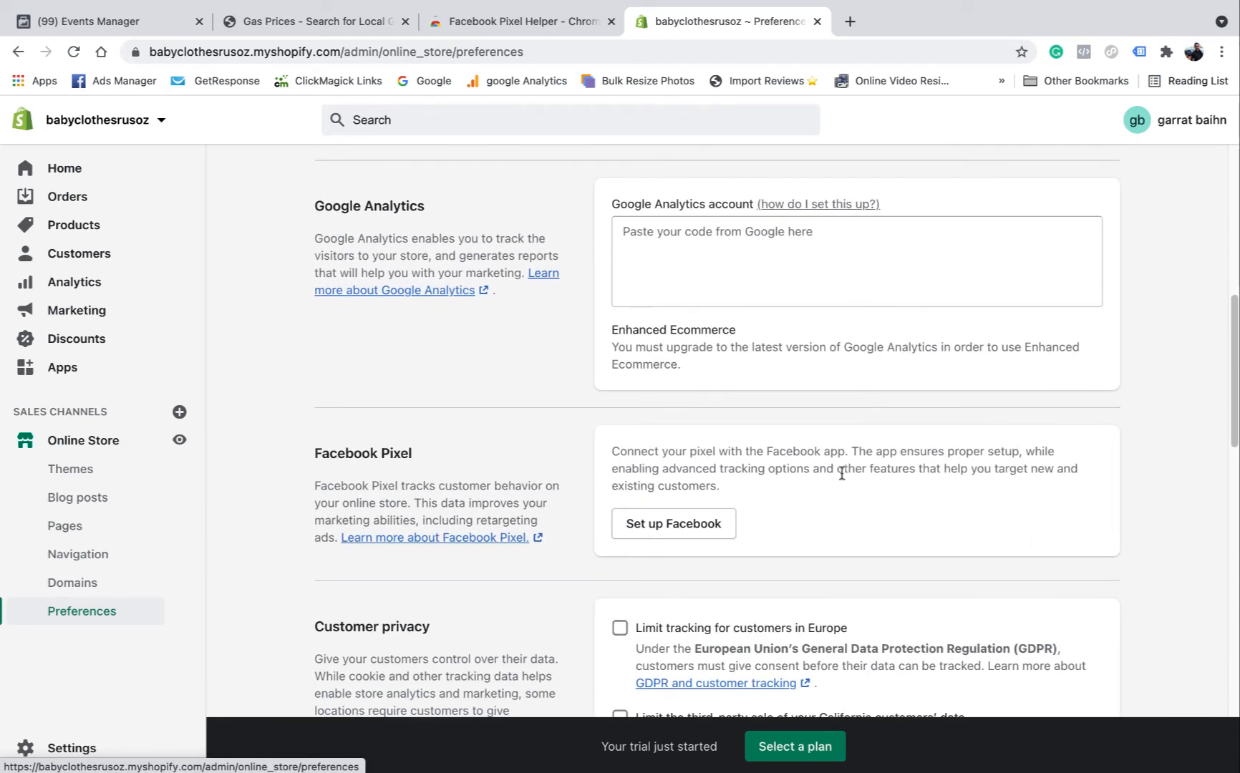
scroll(661, 410, down, 2)
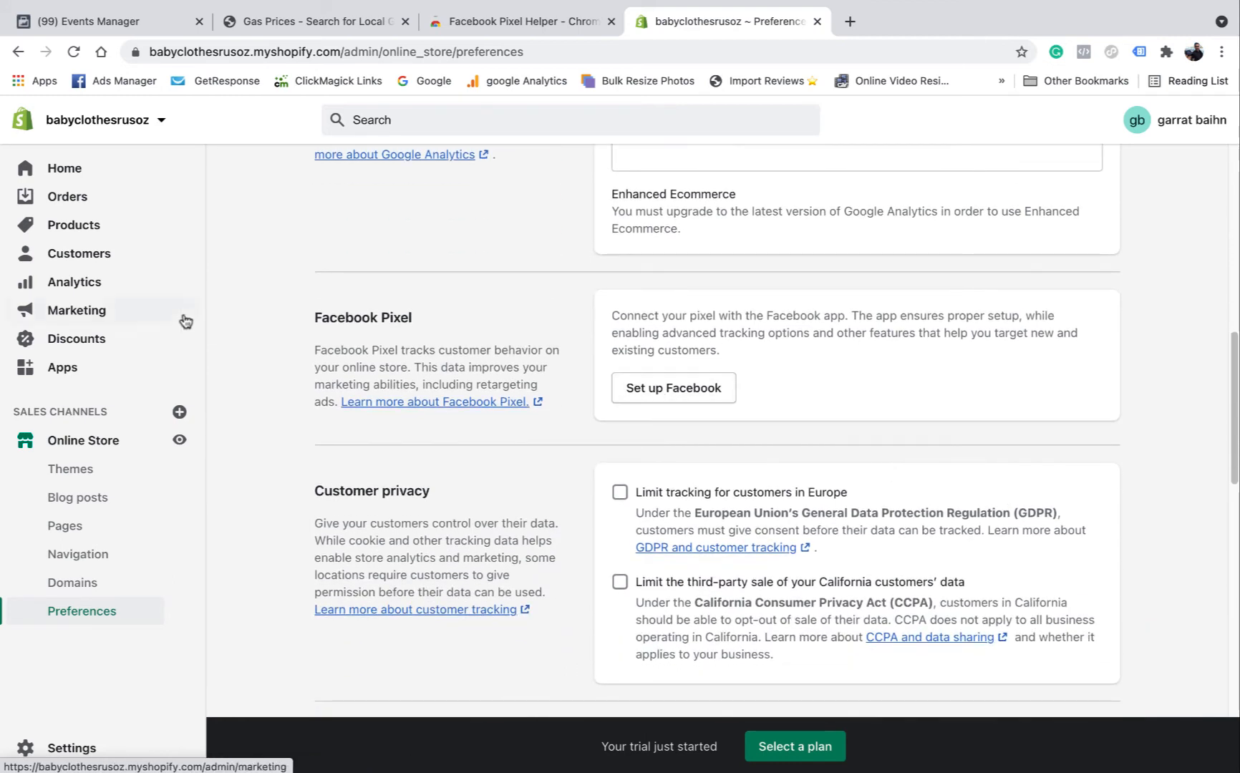
Start the Facebook setup for the store and approve adding the Facebook sales channel with its requested permissions.
click(652, 393)
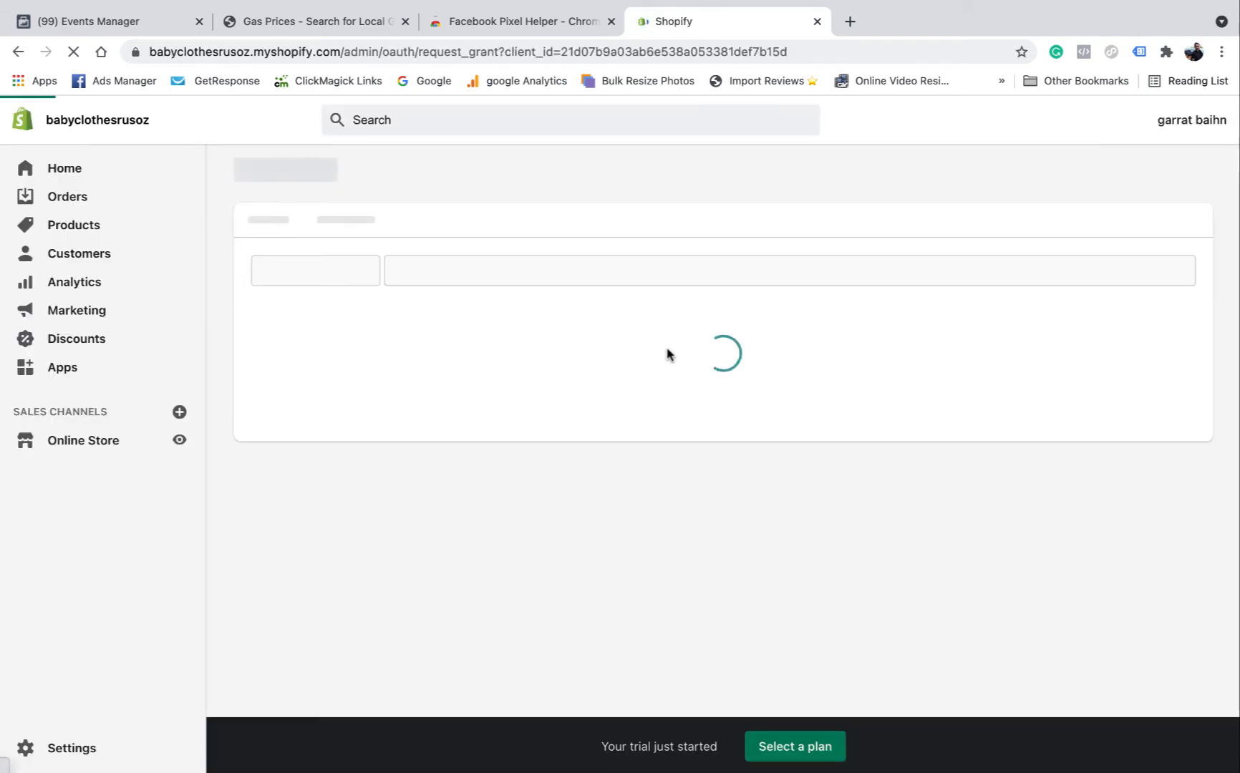
scroll(676, 347, down, 5)
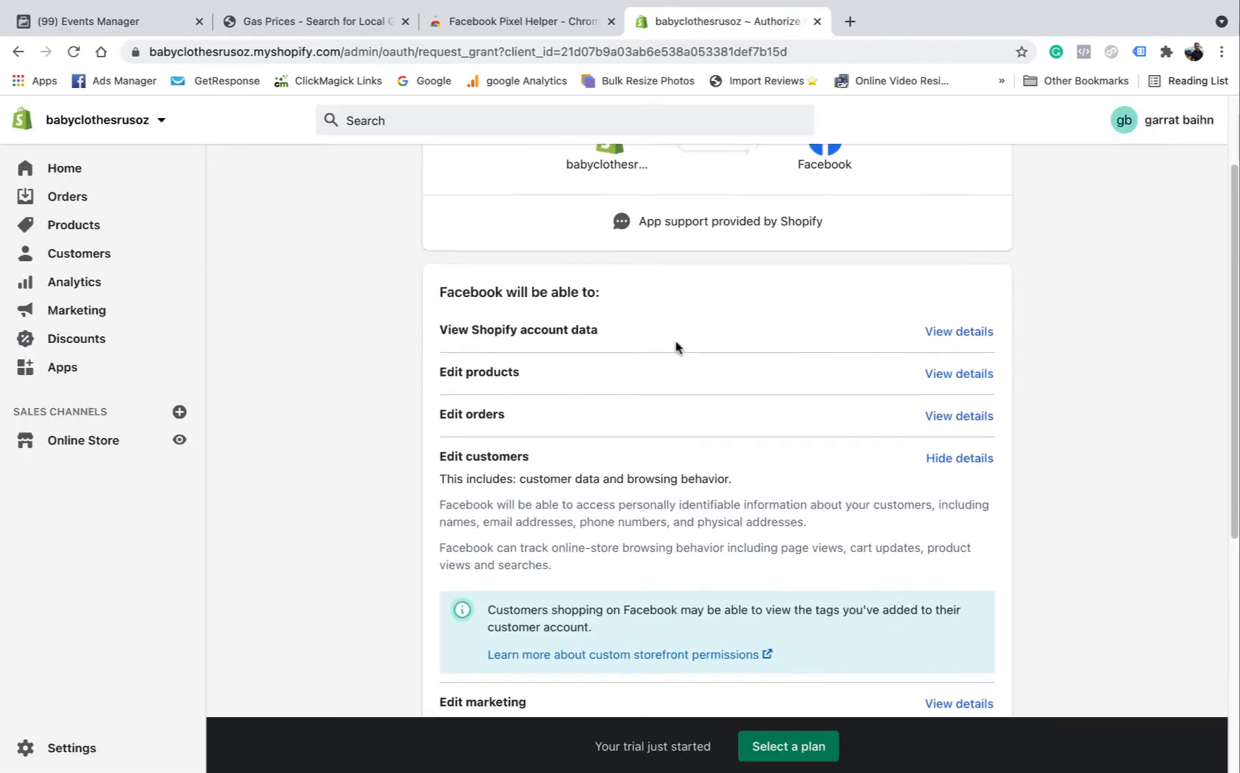
scroll(727, 505, down, 3)
click(952, 591)
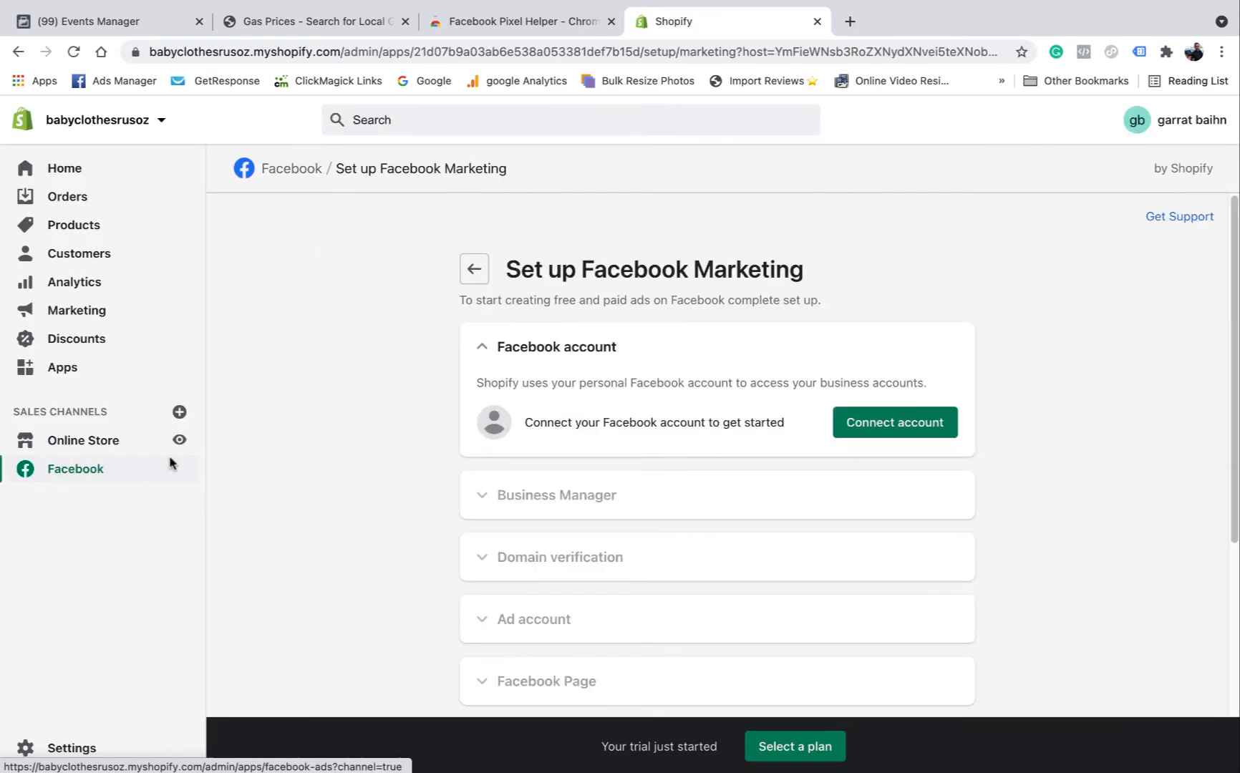
Connect the personal Facebook account to Shopify, entering the account password and allowing the access Shopify requests.
scroll(716, 412, down, 2)
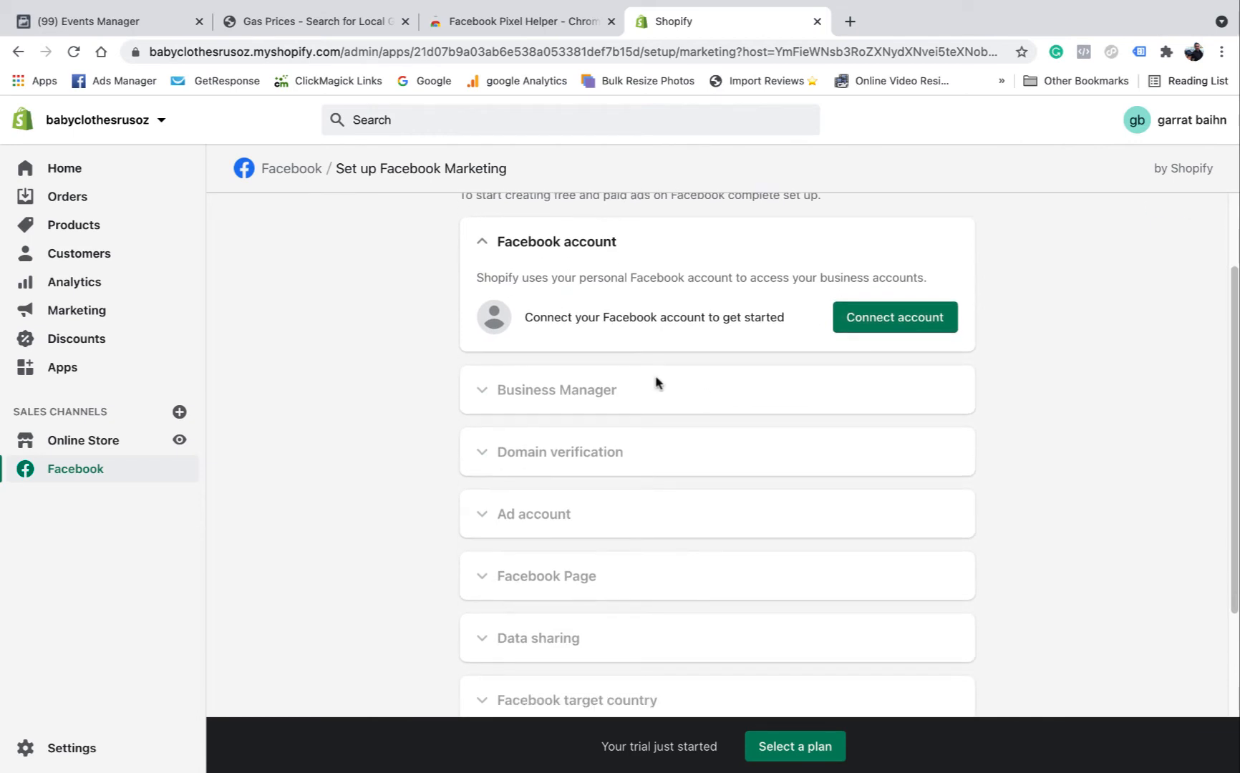
scroll(689, 412, down, 1)
scroll(600, 371, up, 1)
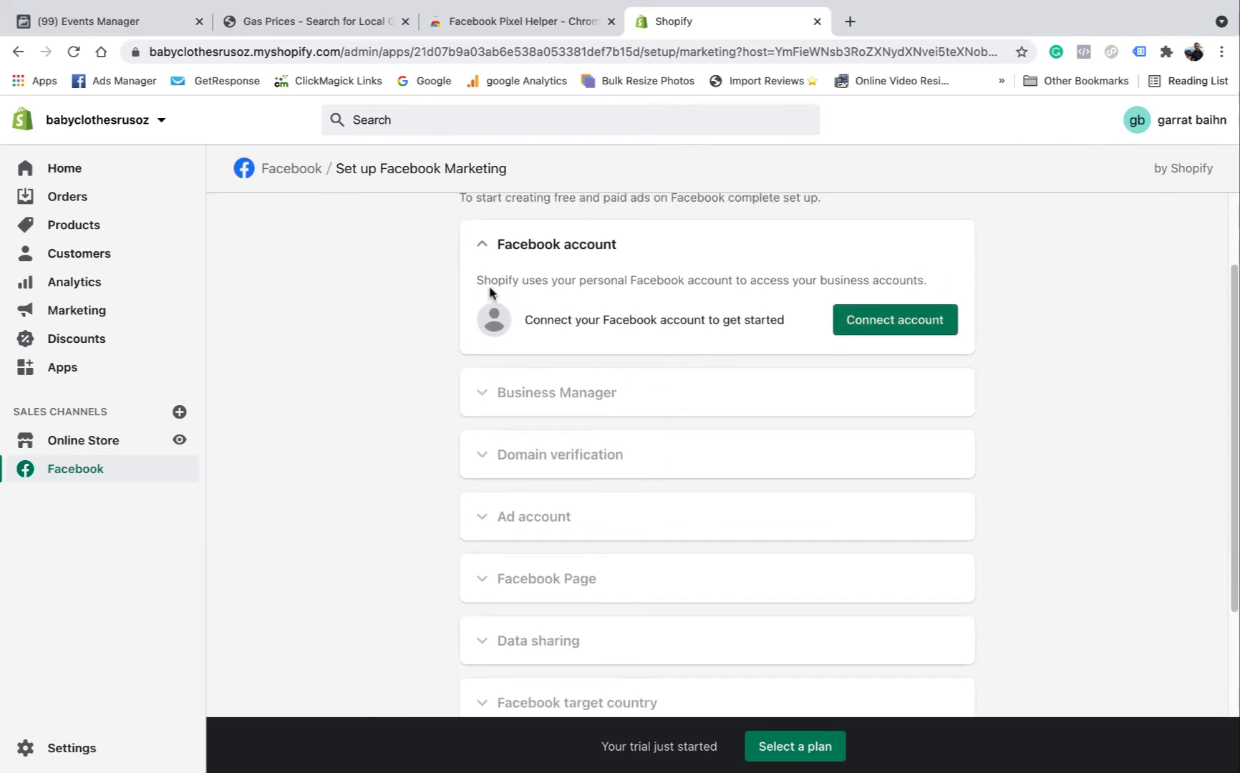
click(888, 324)
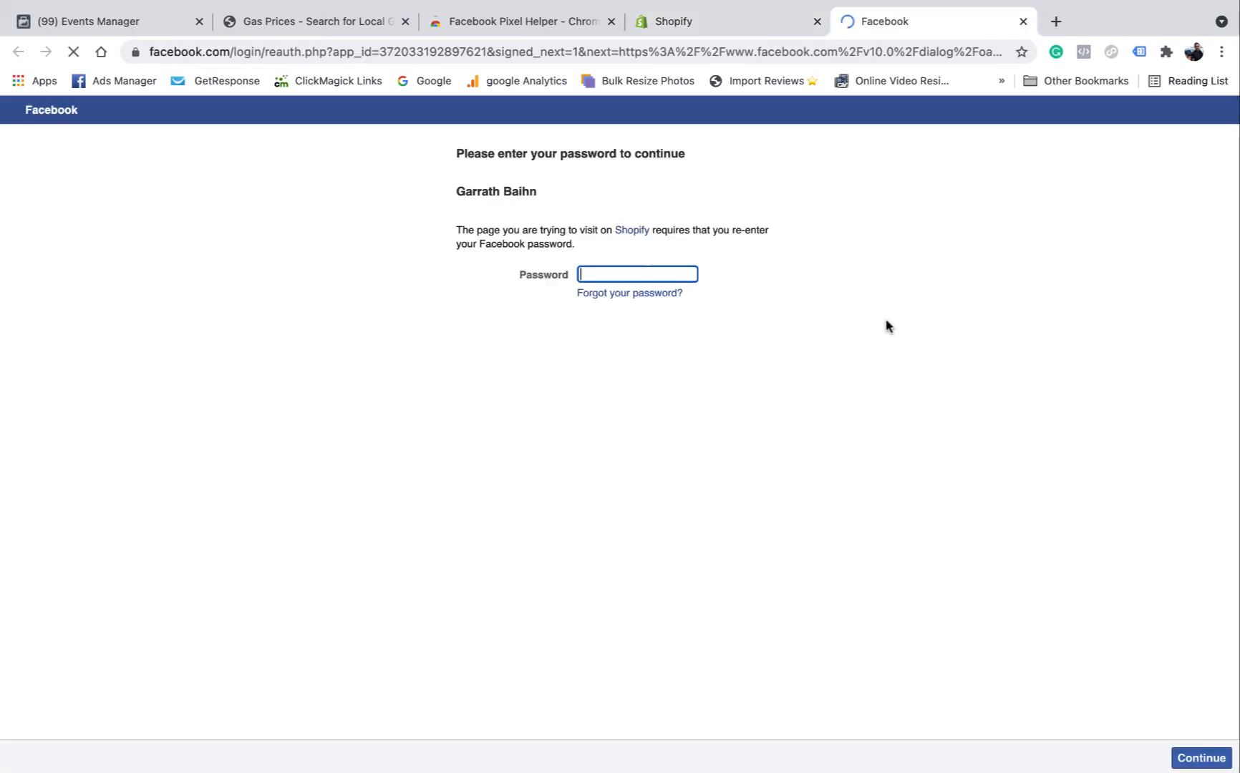
click(621, 273)
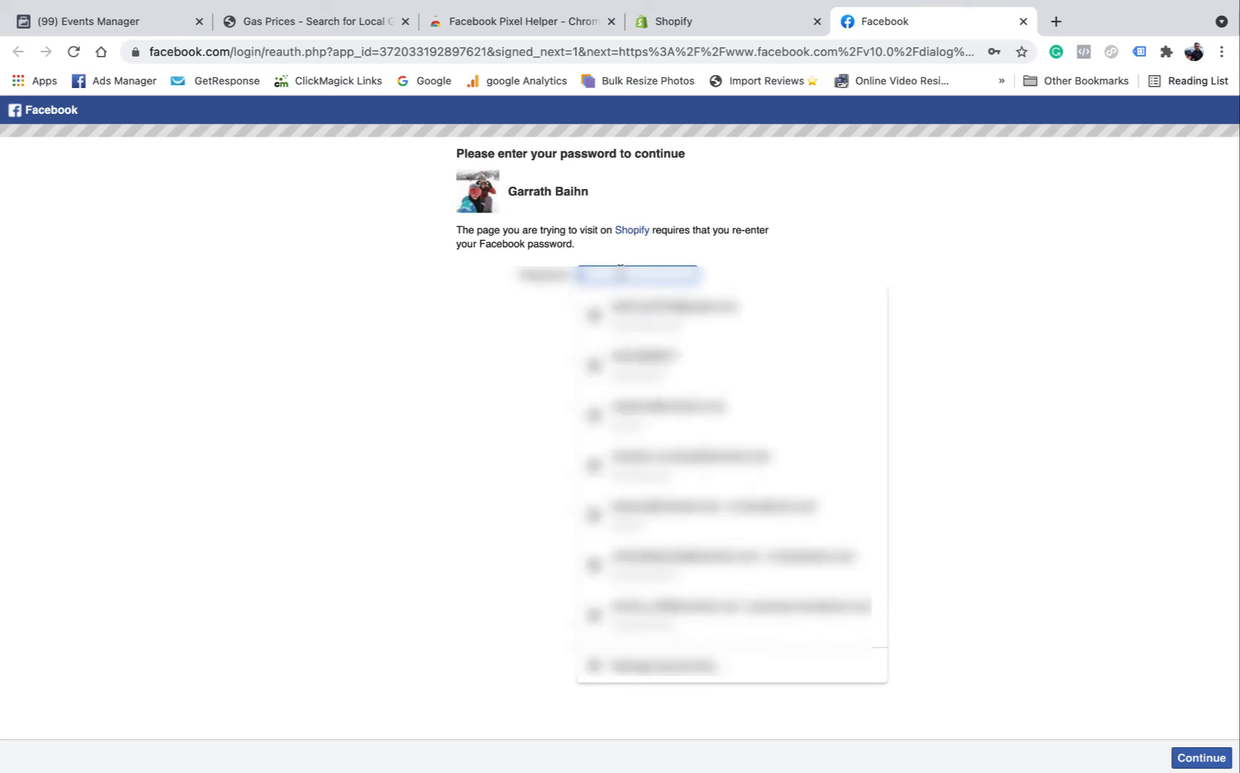
click(653, 302)
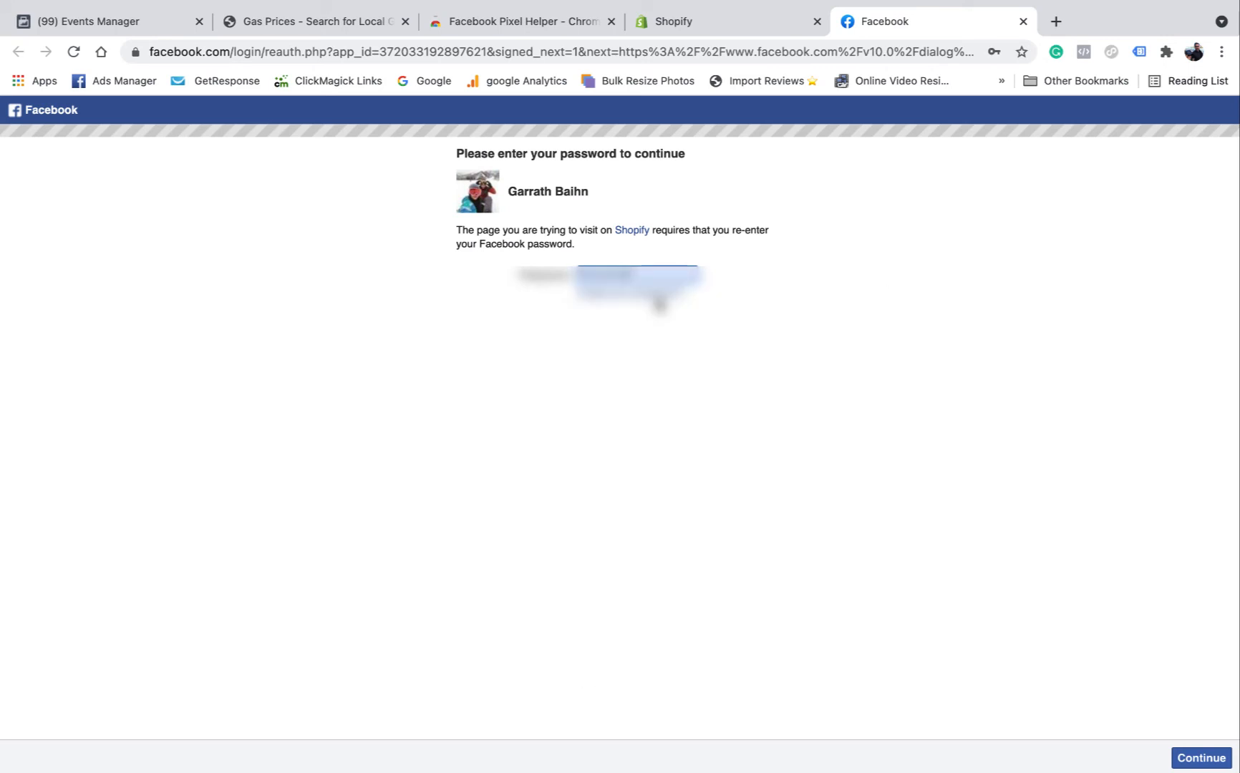
click(1218, 761)
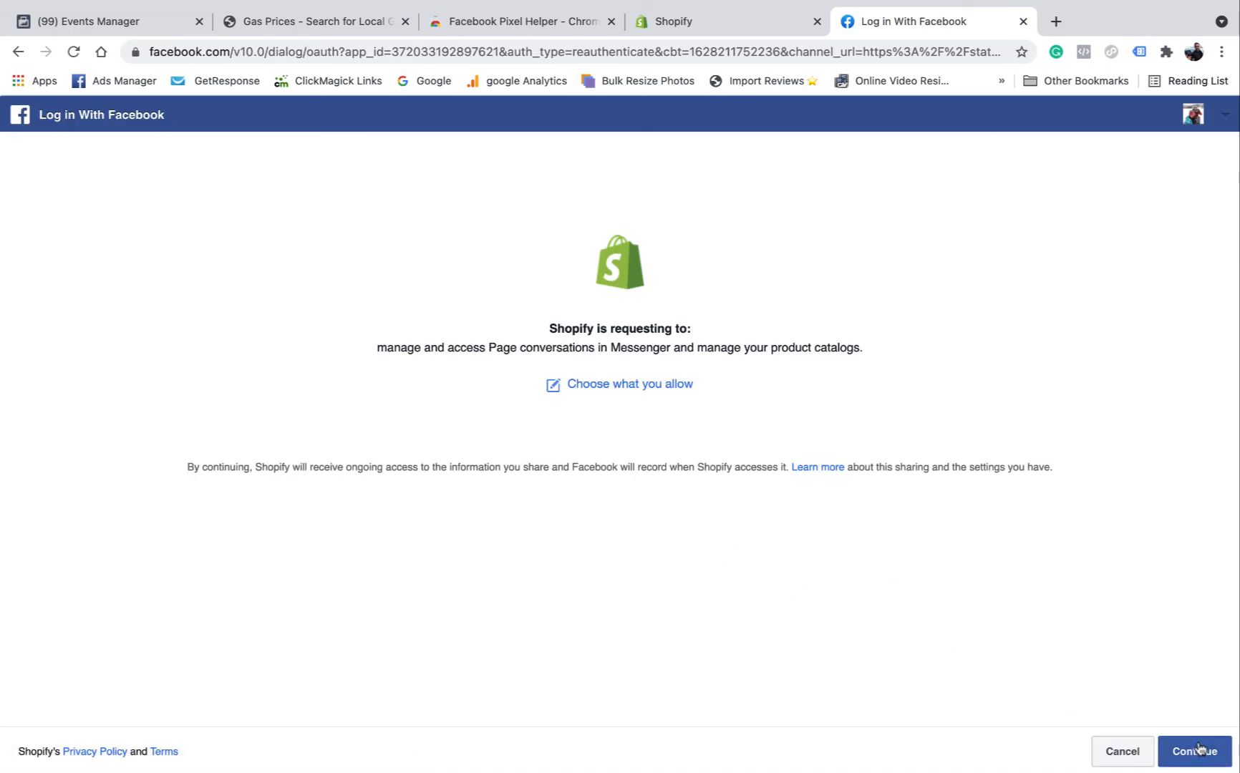
click(1200, 749)
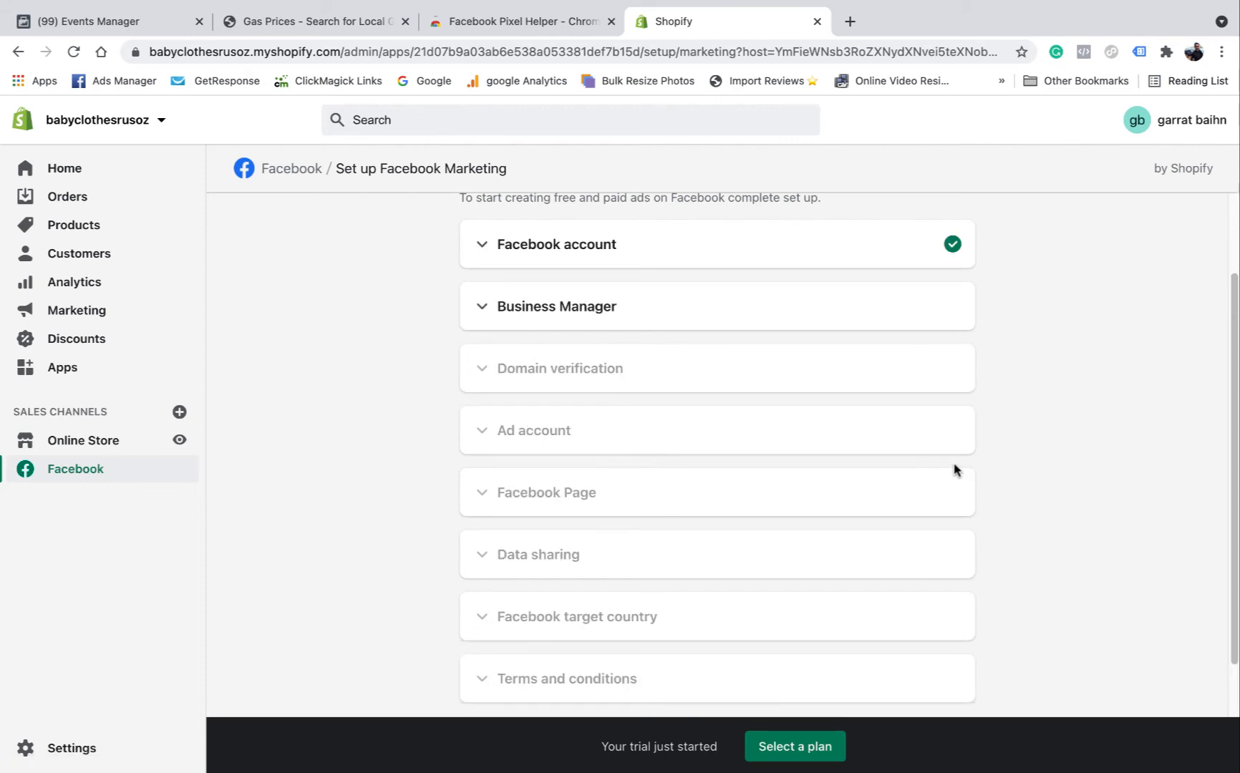
Connect the Thrill Seekers HQ Business Manager in the Facebook Marketing setup.
click(517, 411)
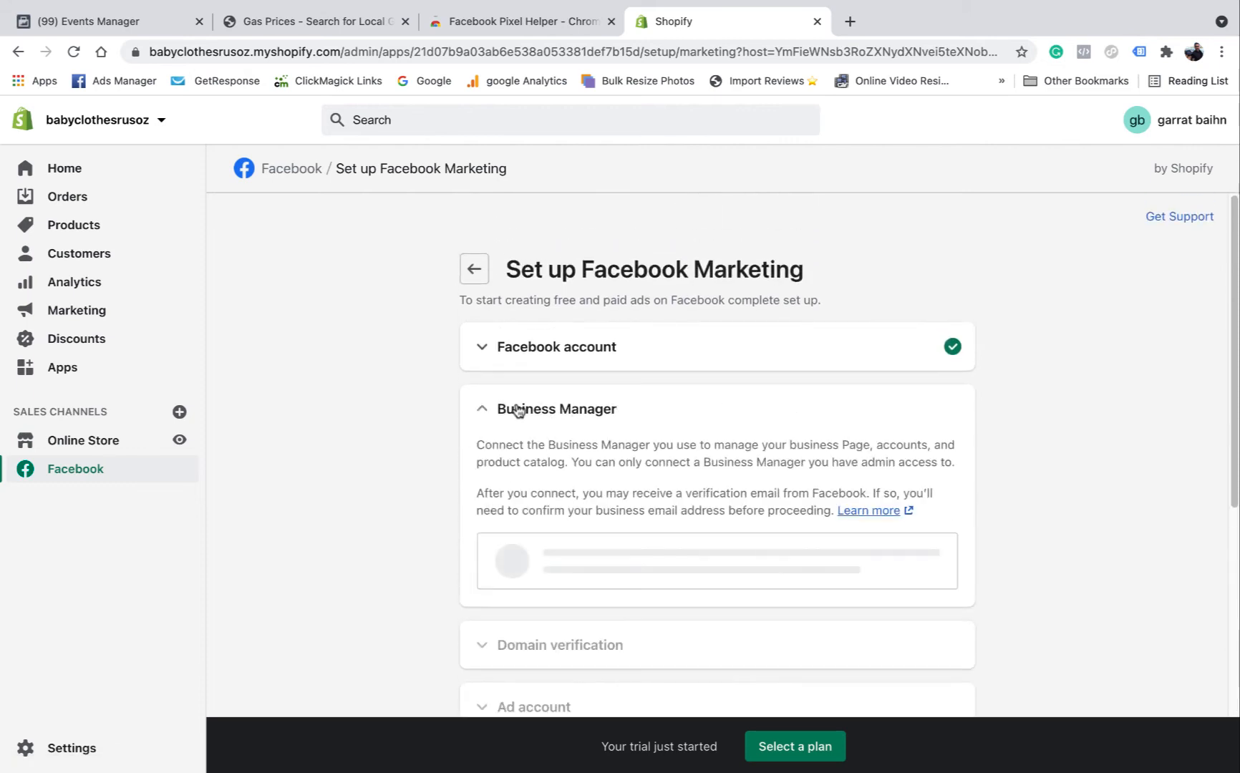
scroll(746, 423, down, 2)
scroll(689, 481, down, 1)
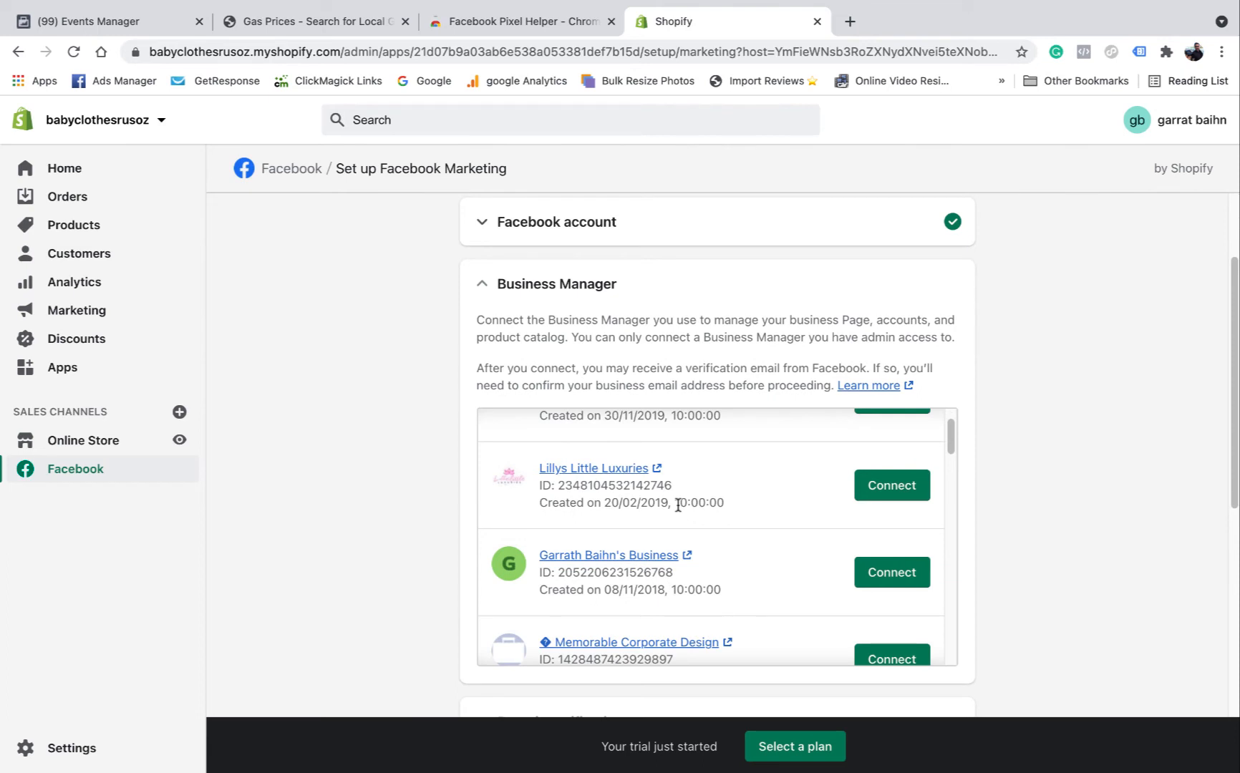
scroll(678, 505, down, 5)
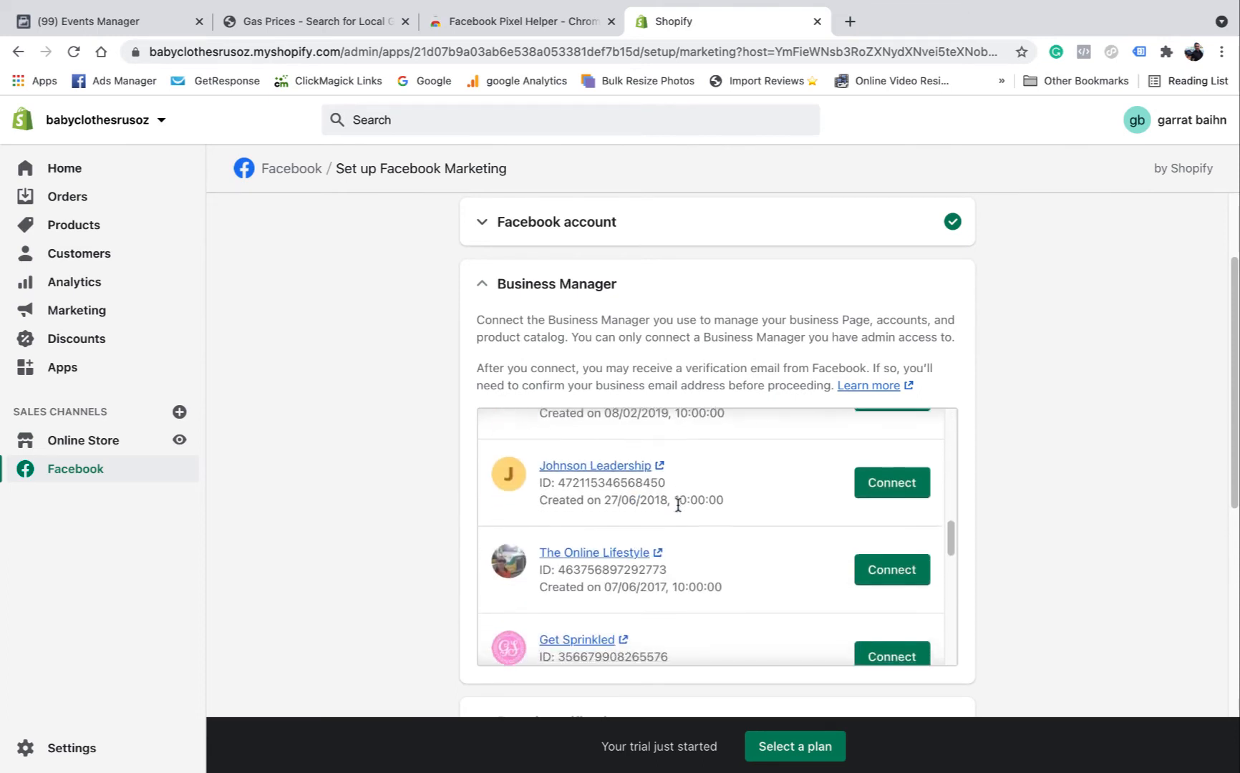
scroll(678, 505, down, 5)
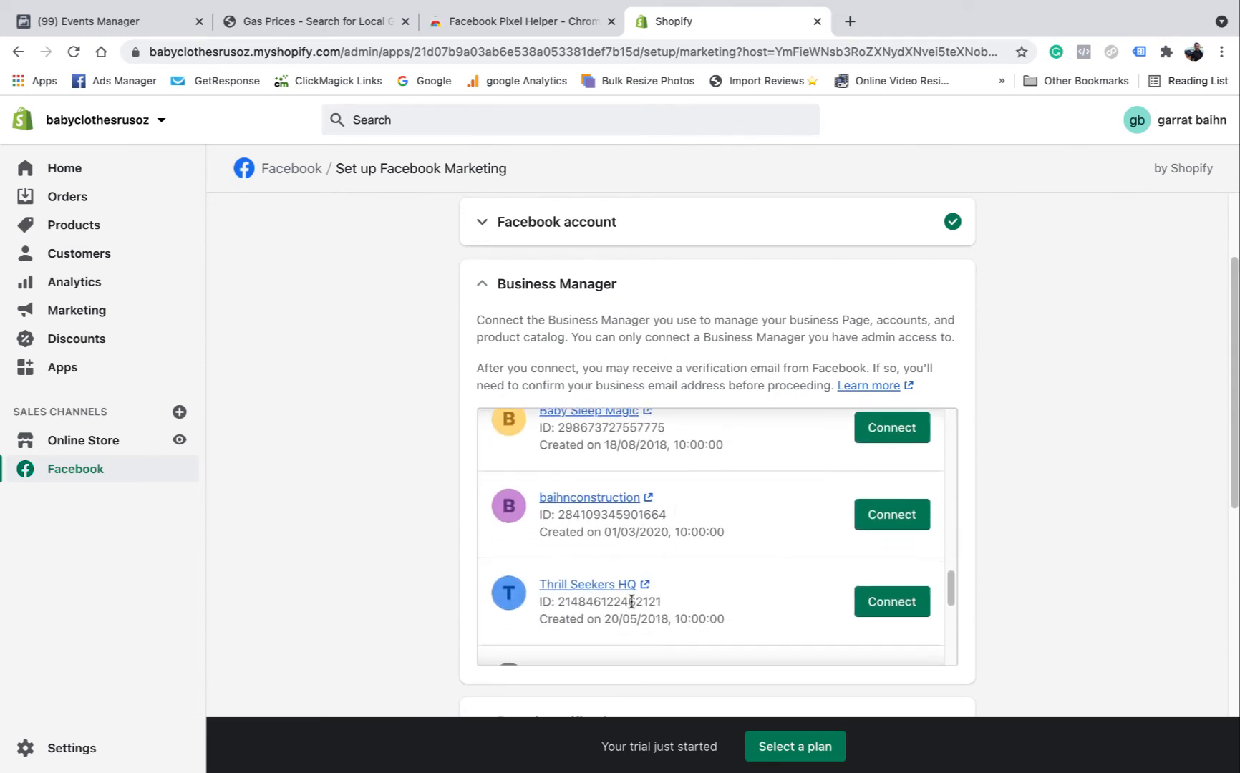
click(887, 606)
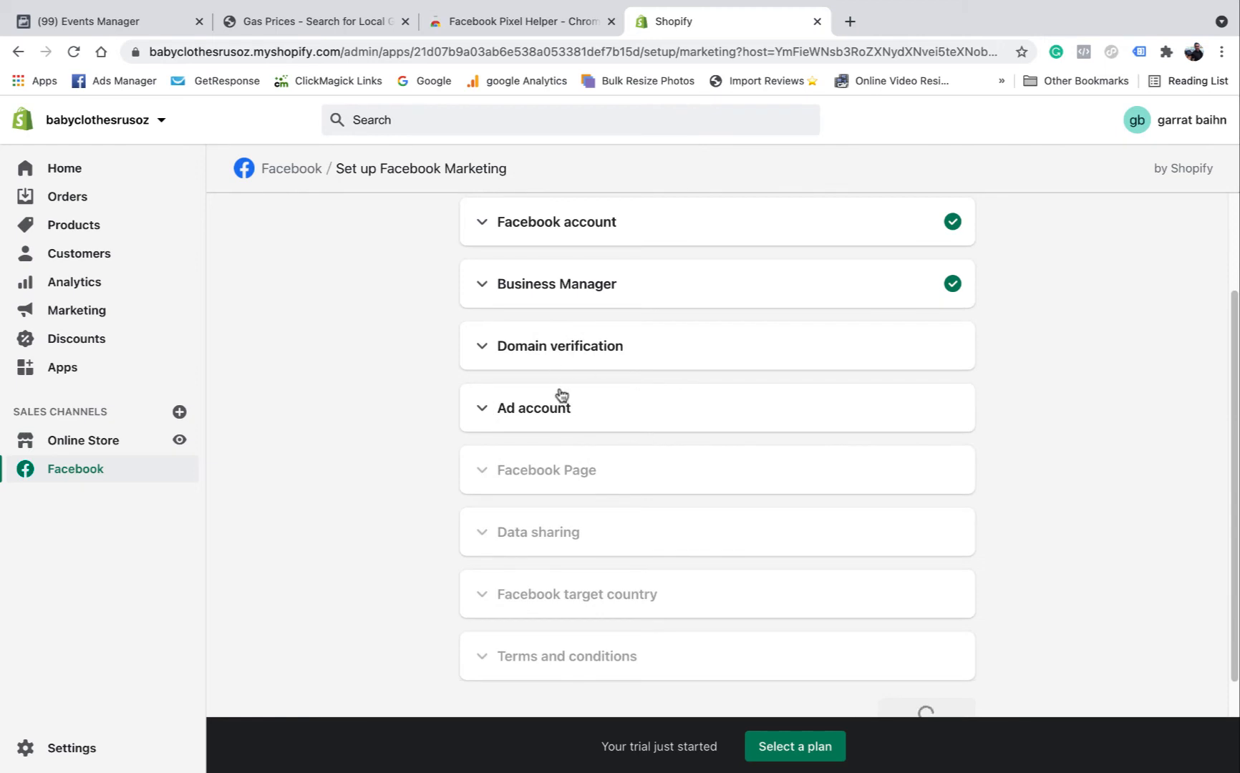
Select the primary domain babyclothesrusoz.myshopify.com for domain verification and confirm it.
click(508, 345)
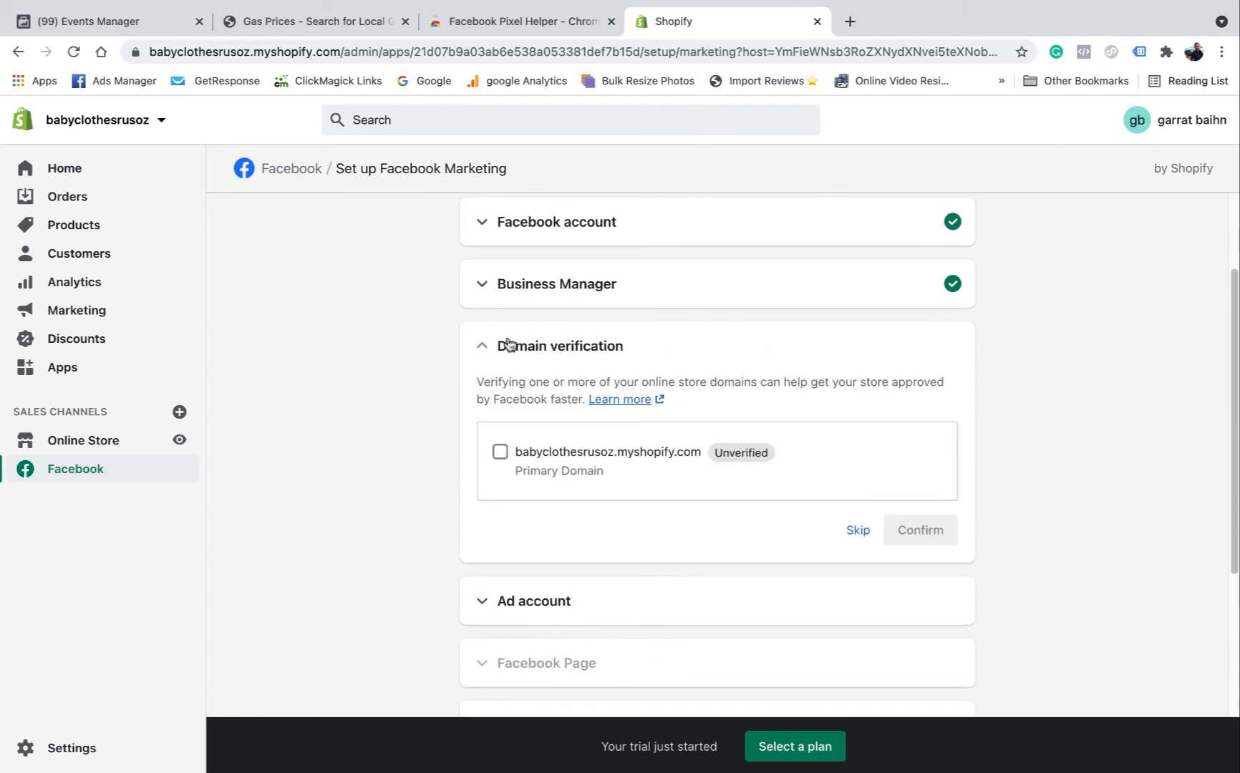
scroll(712, 444, down, 1)
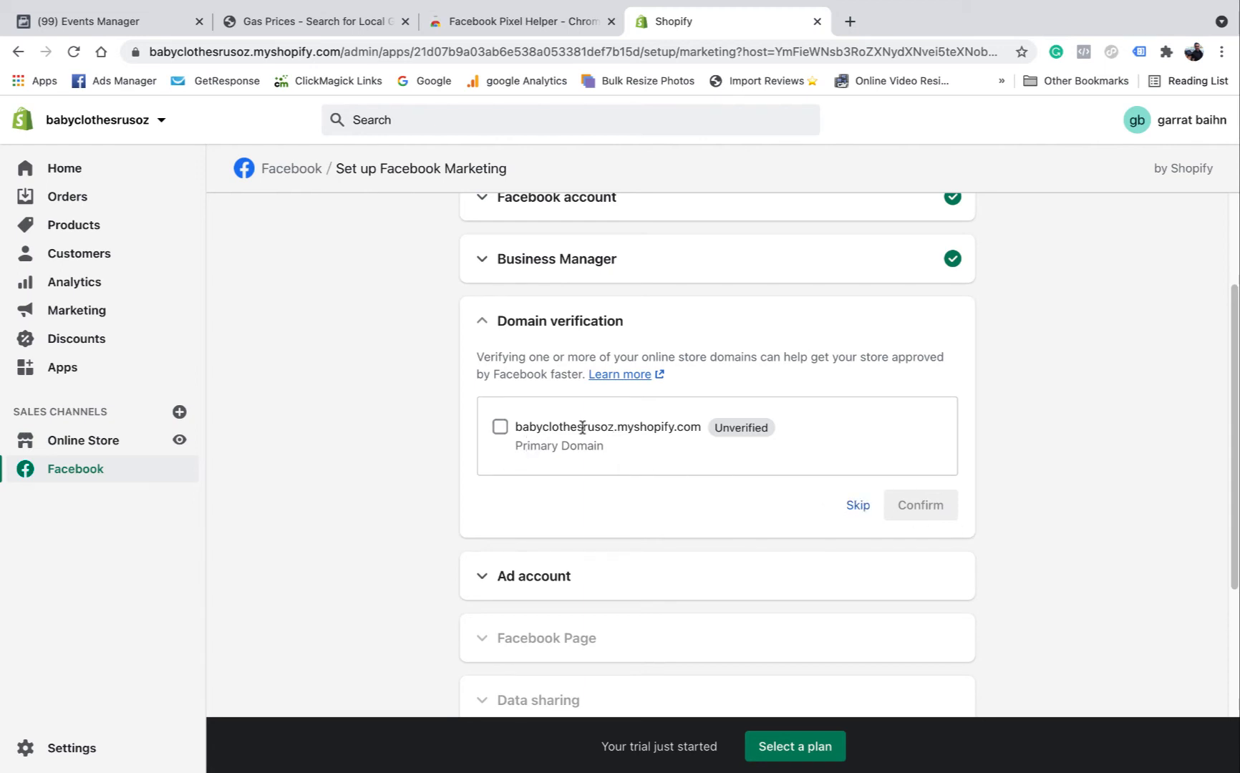
click(501, 428)
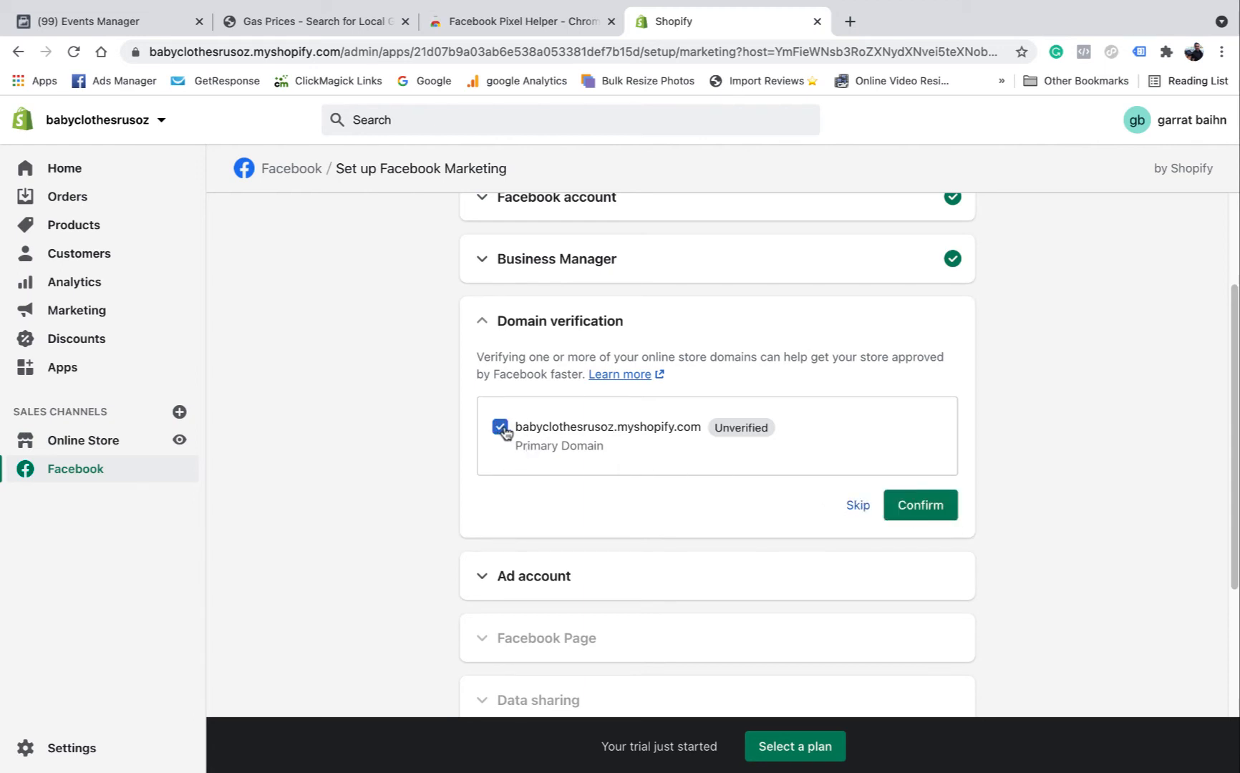
click(923, 509)
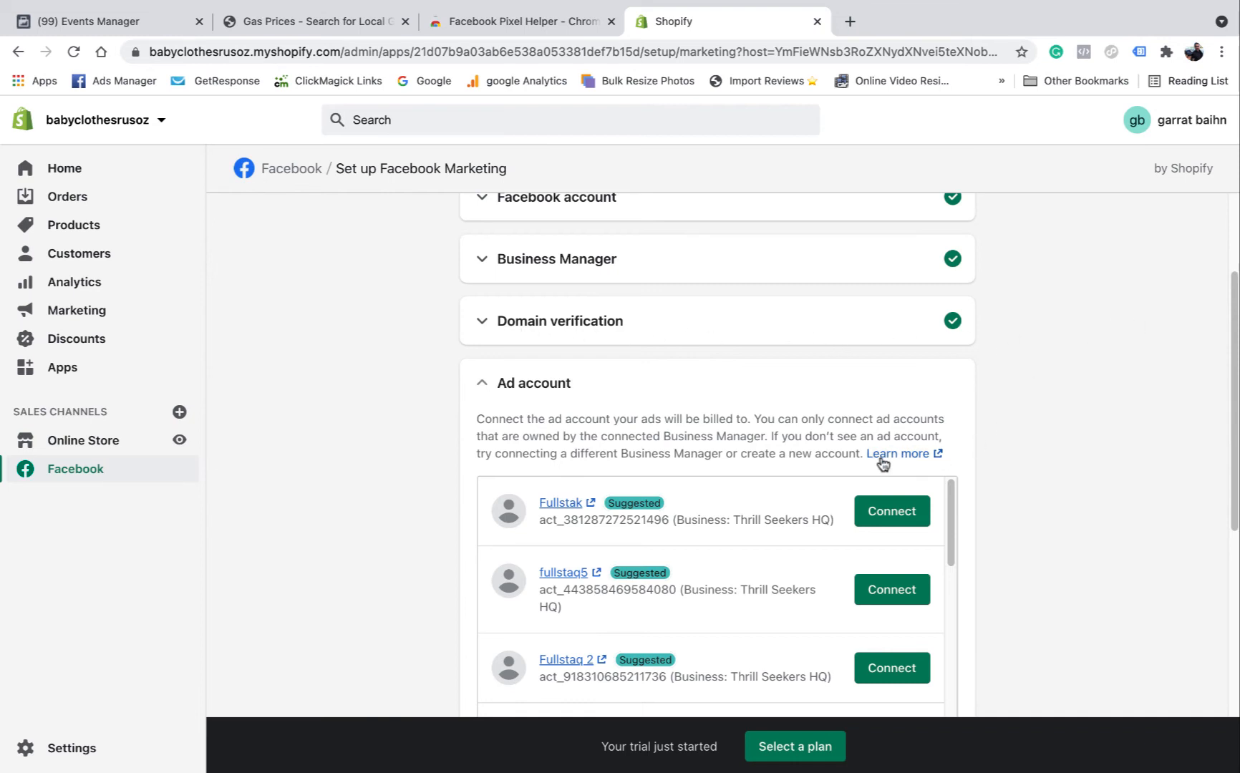
Choose fullstaq4 as the ad account to connect for Facebook Marketing.
scroll(880, 460, down, 2)
scroll(758, 426, up, 1)
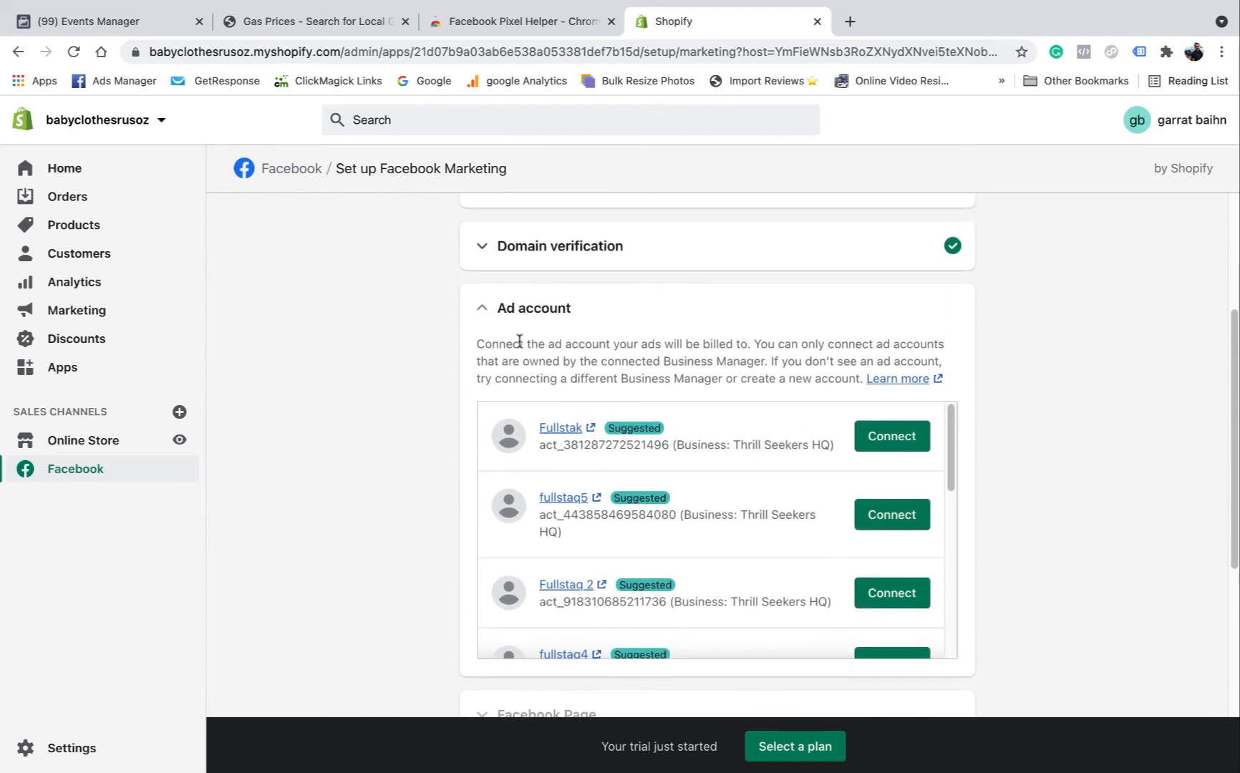
scroll(598, 450, down, 1)
scroll(608, 452, down, 1)
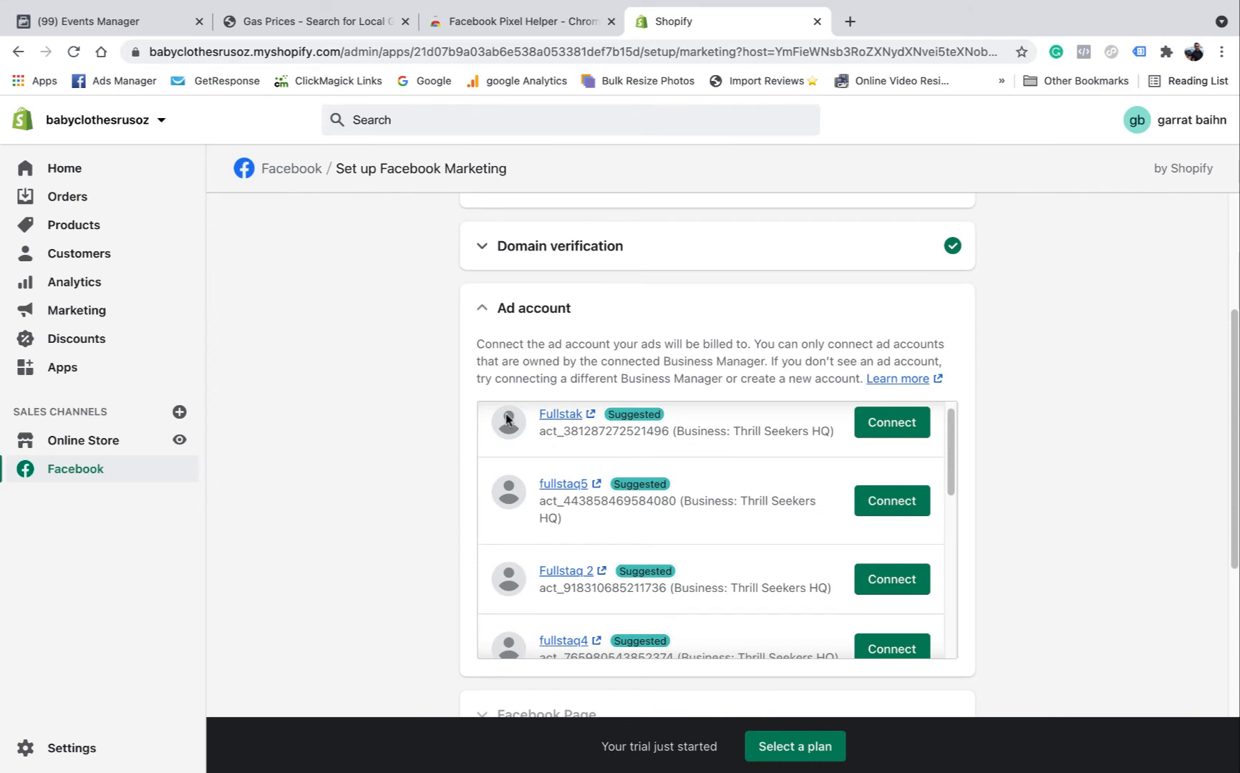
scroll(644, 502, down, 2)
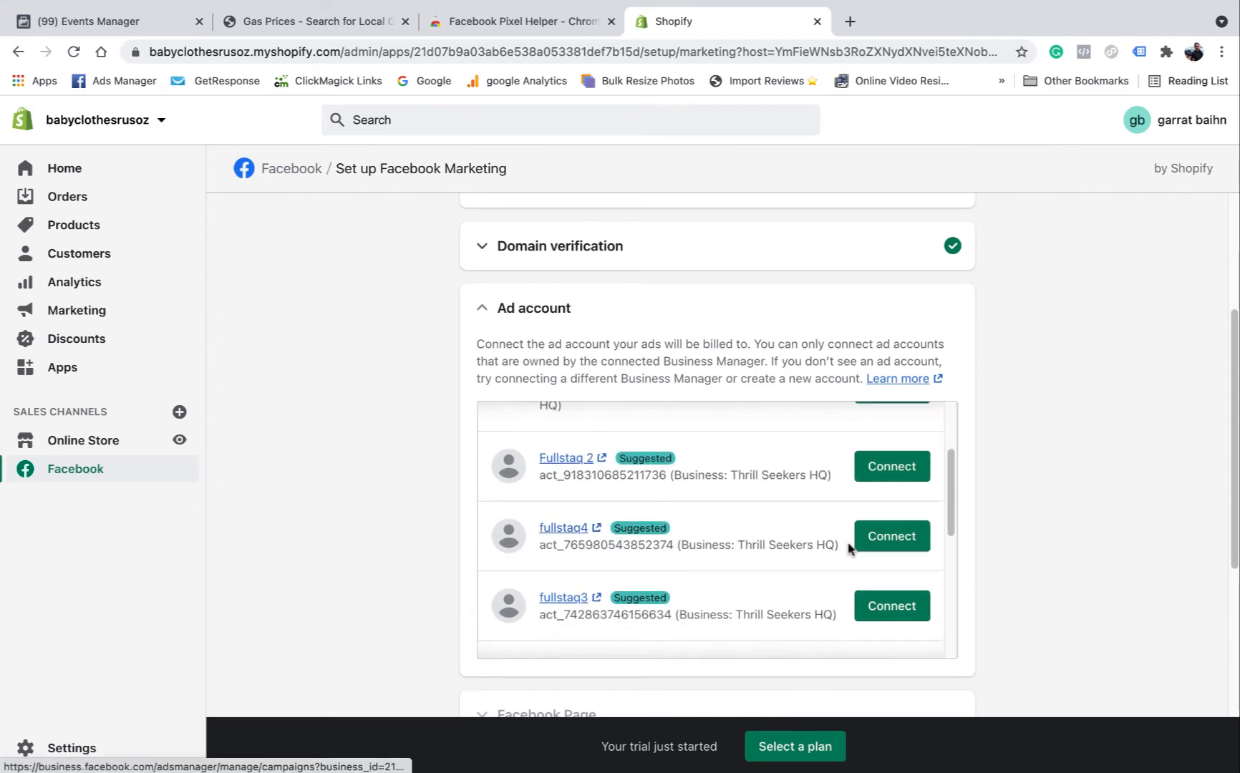
click(885, 537)
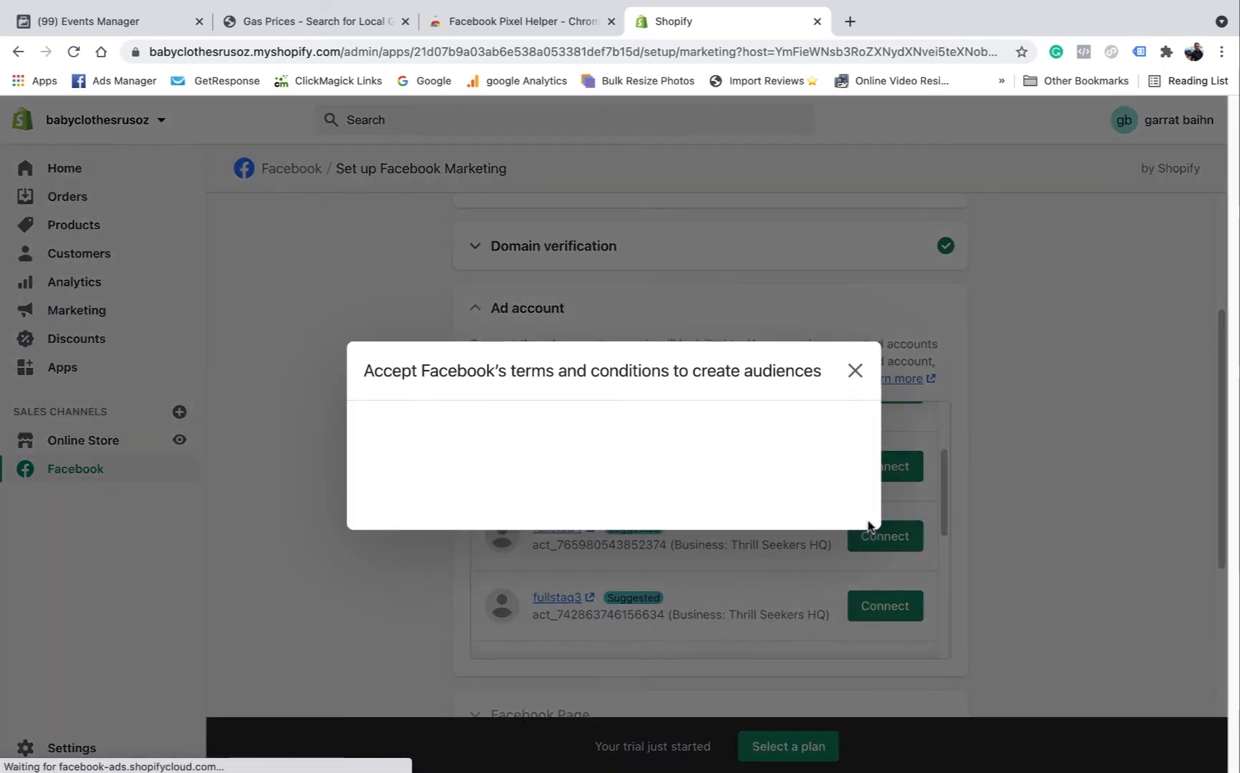
Accept the Facebook Business Tools Terms for the fullstaq4 ad account and complete the audience terms confirmation in Shopify.
click(494, 522)
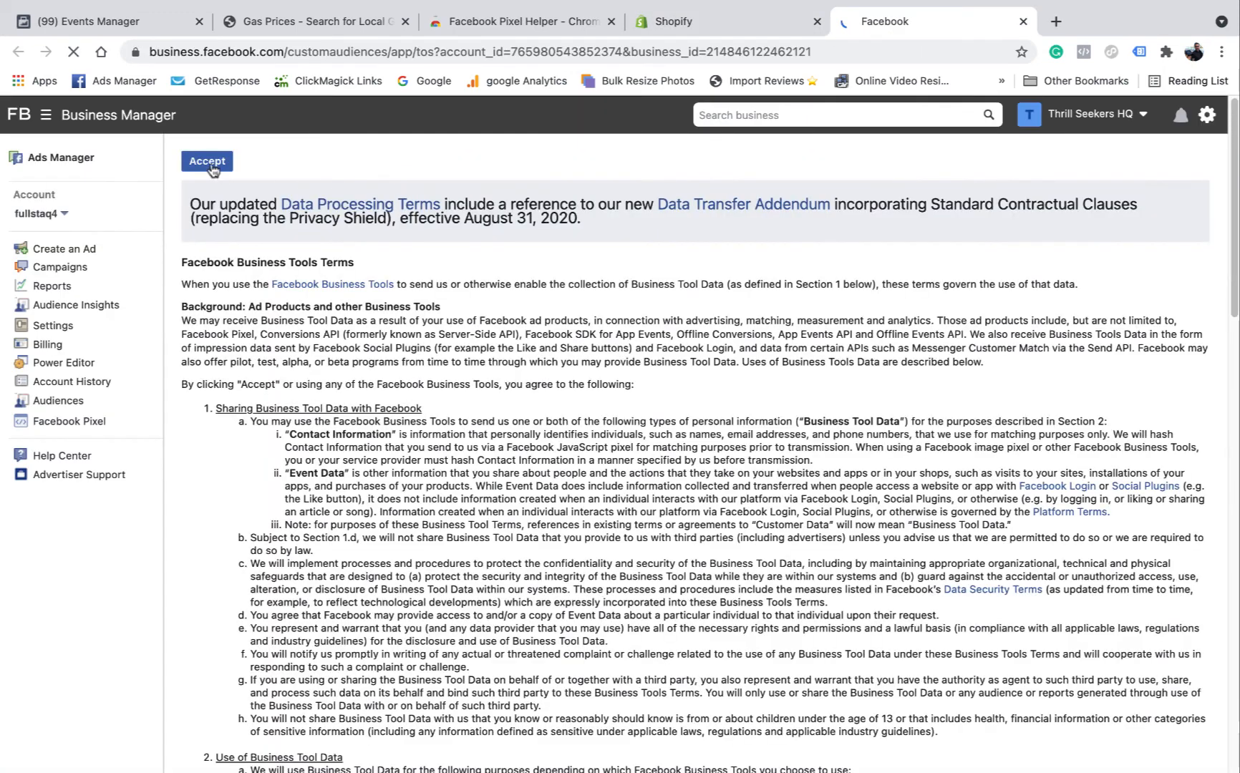
click(207, 162)
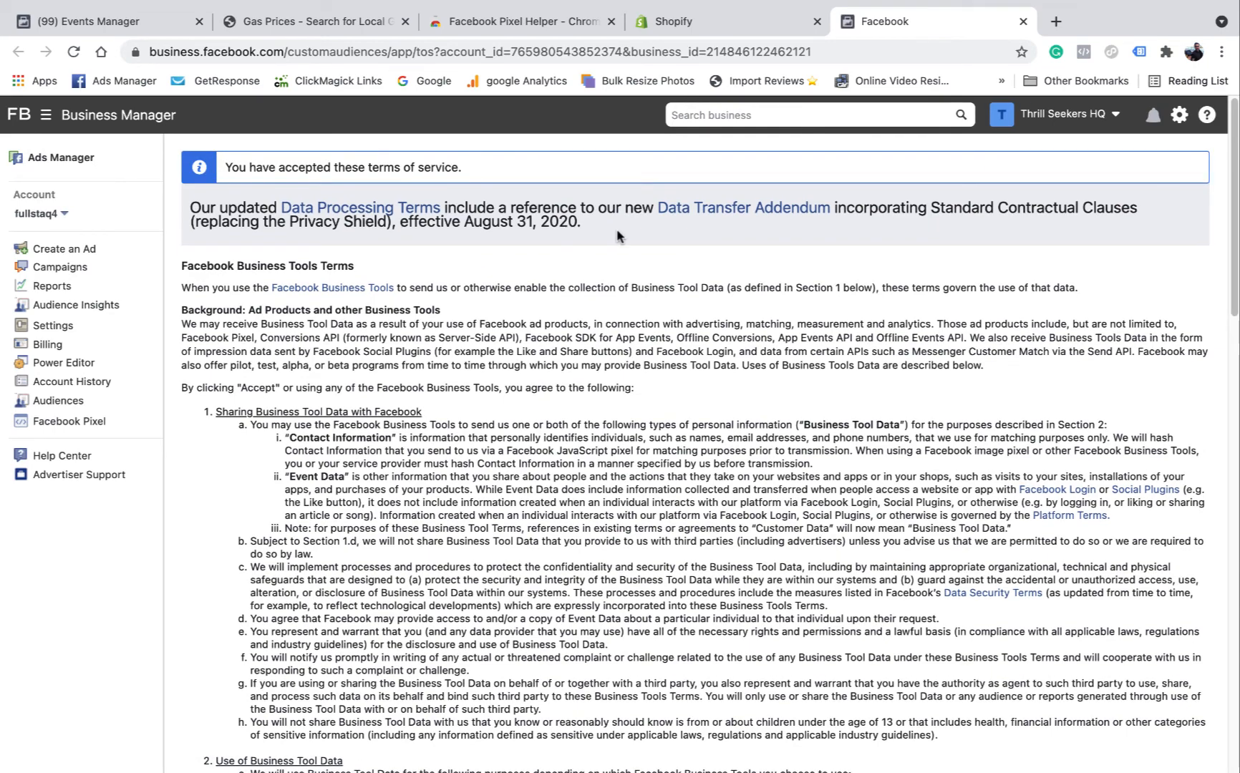
scroll(620, 236, down, 20)
scroll(619, 236, up, 20)
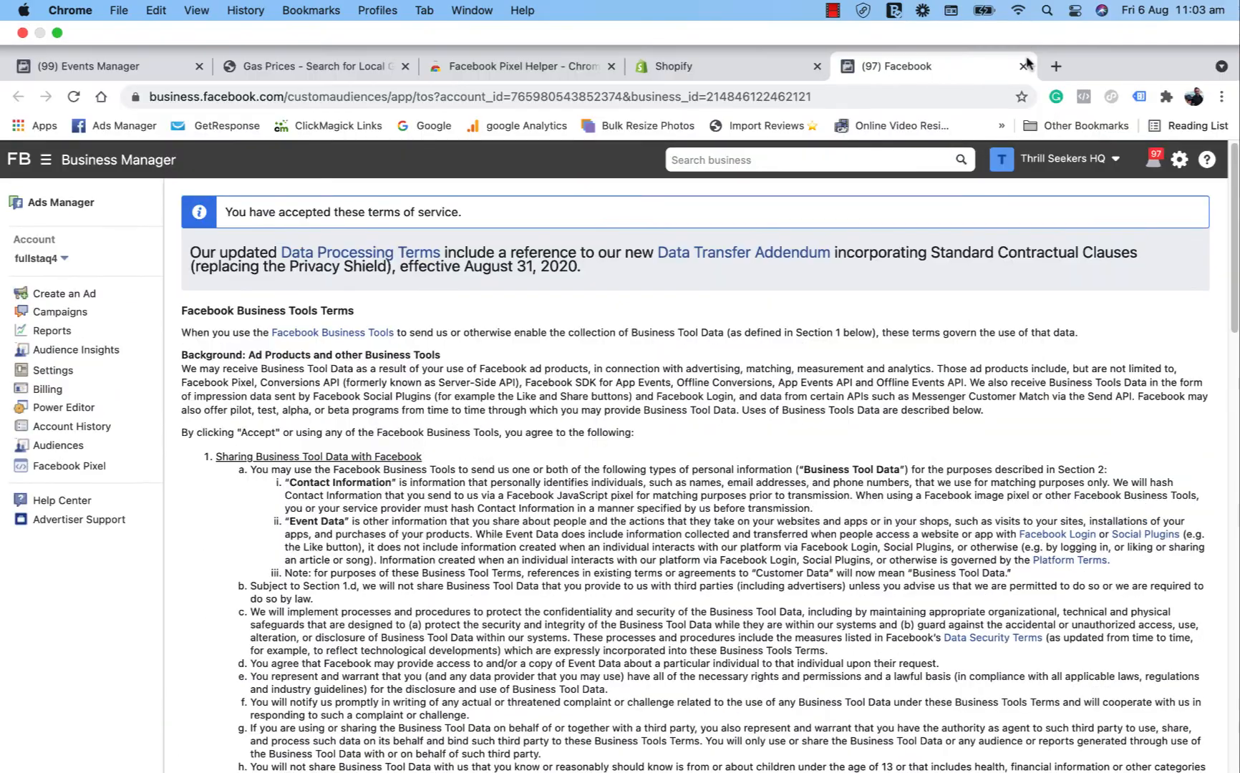
click(1027, 65)
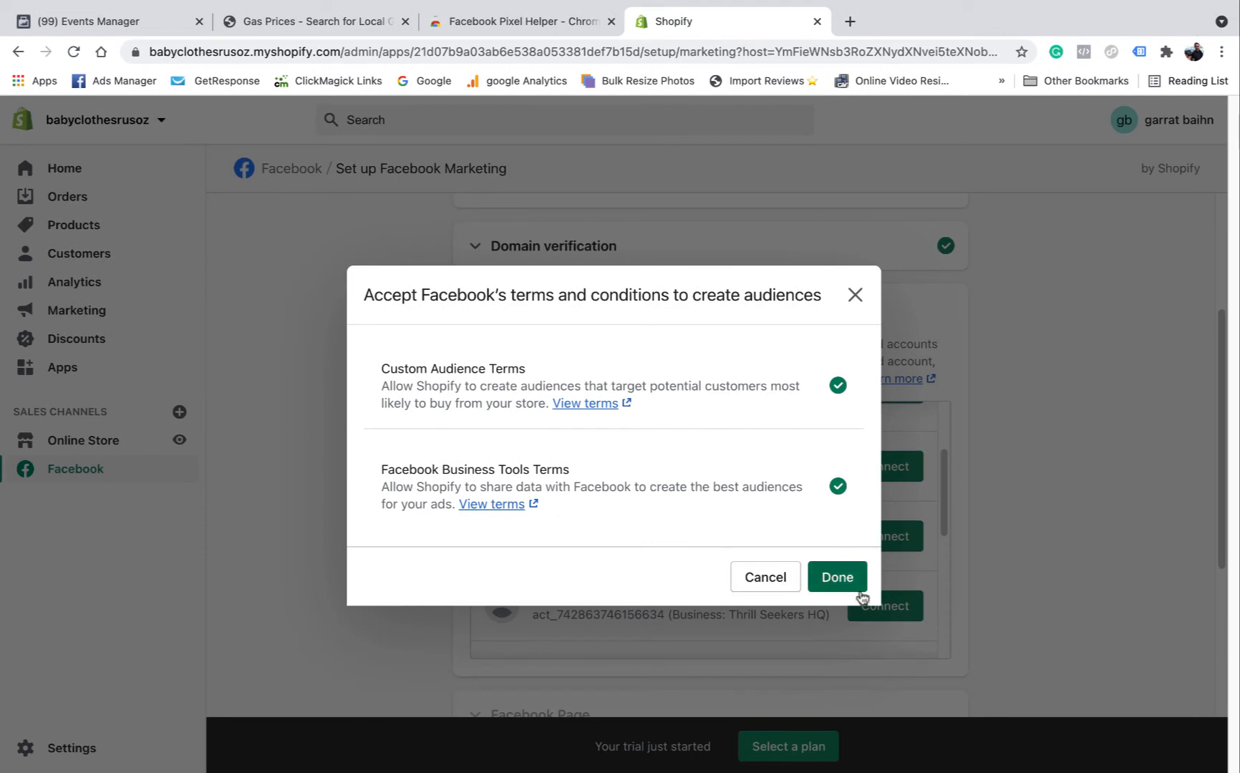
click(854, 584)
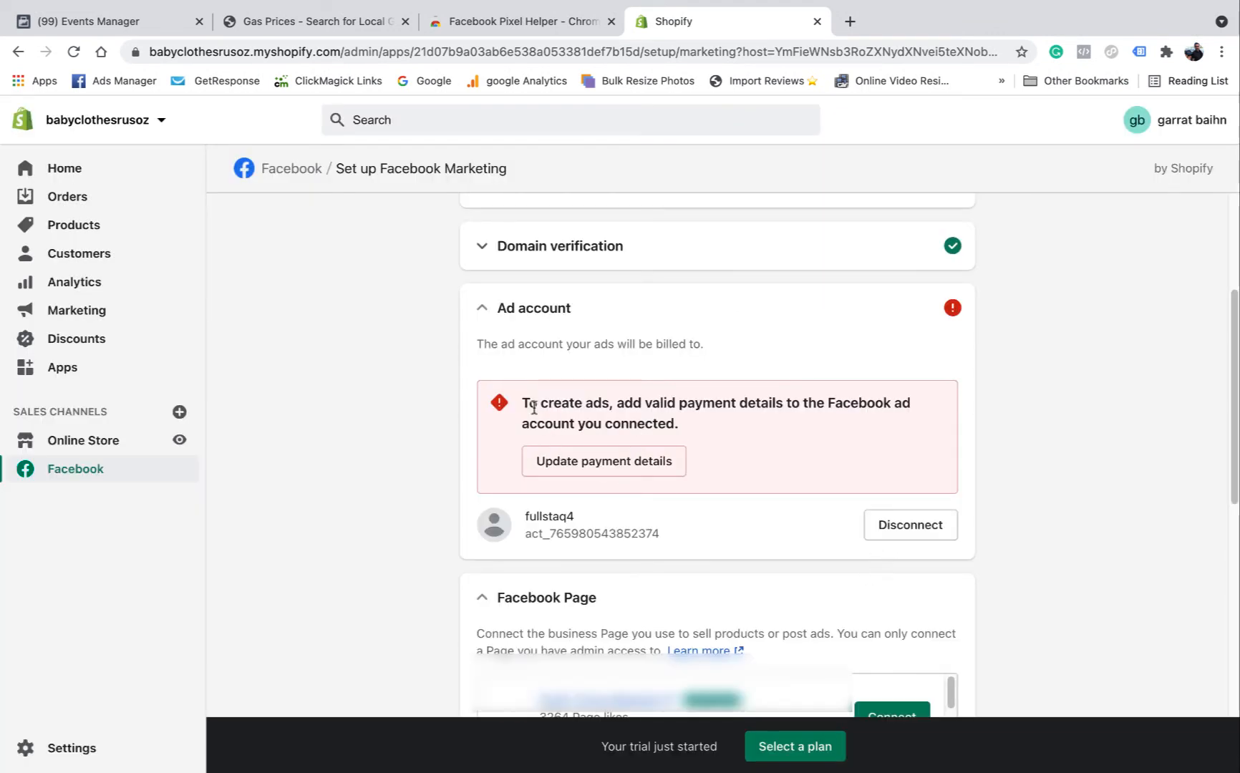
Connect the Baby Clothes R Us Australia Facebook Page to the store.
scroll(526, 438, down, 3)
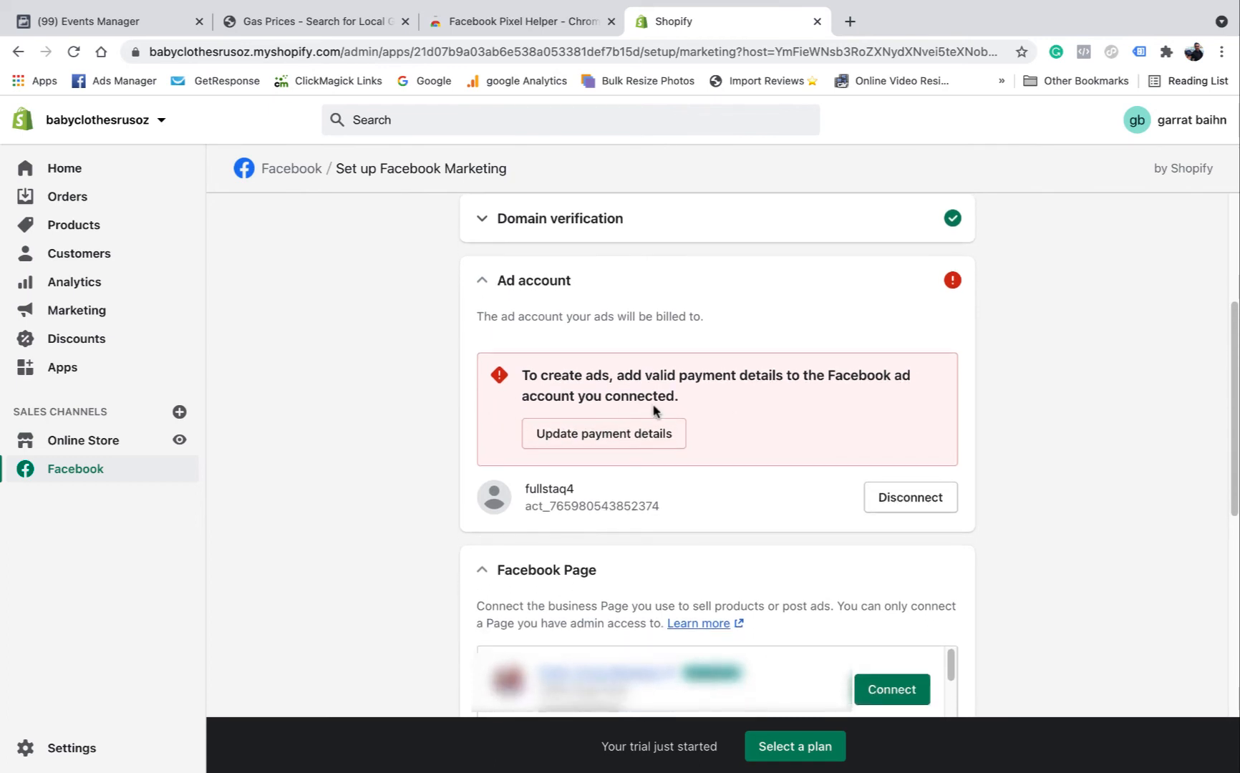
scroll(647, 411, down, 2)
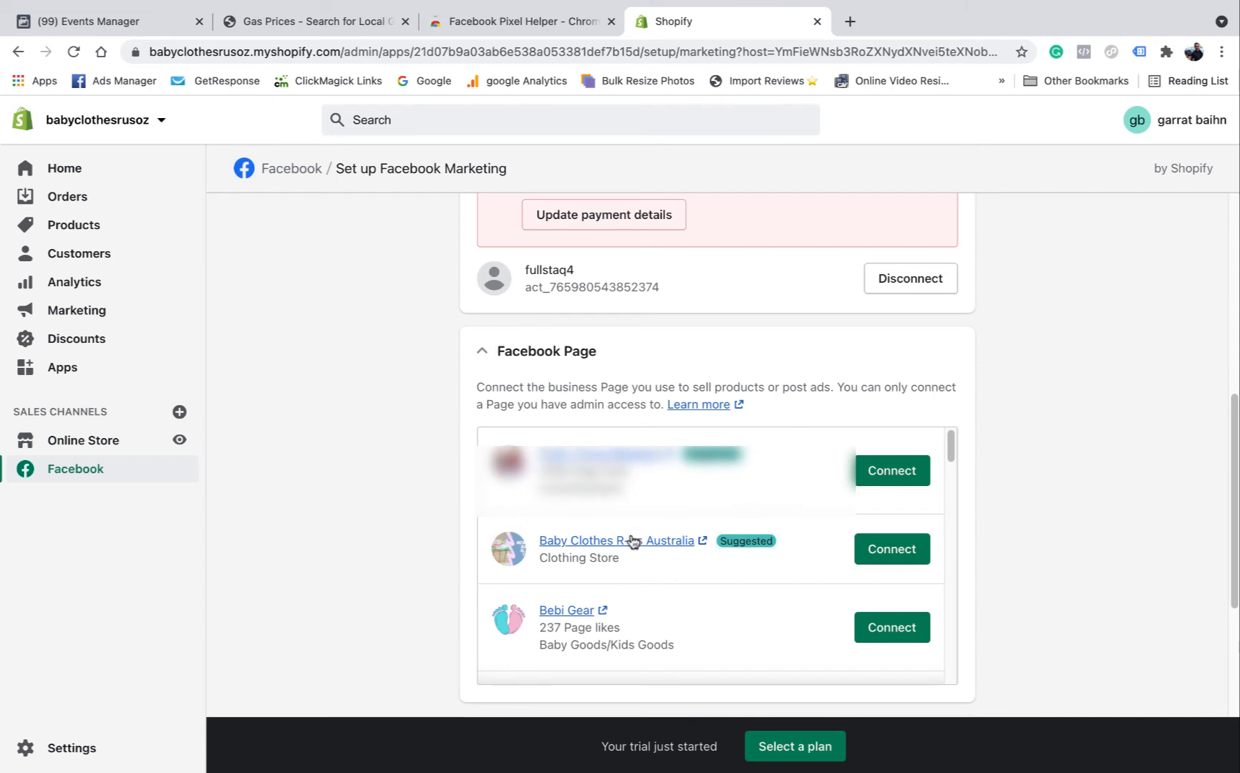
click(885, 554)
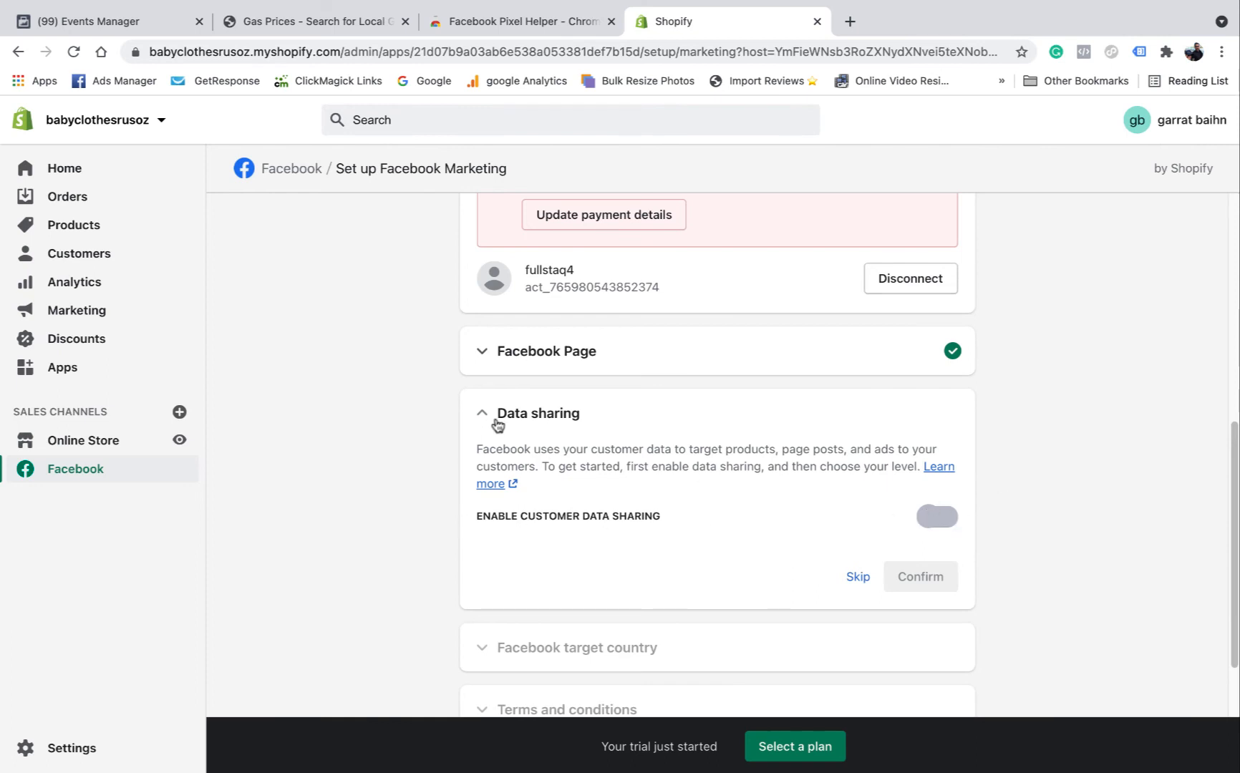
Enable customer data sharing and select the Facebook target country.
click(939, 519)
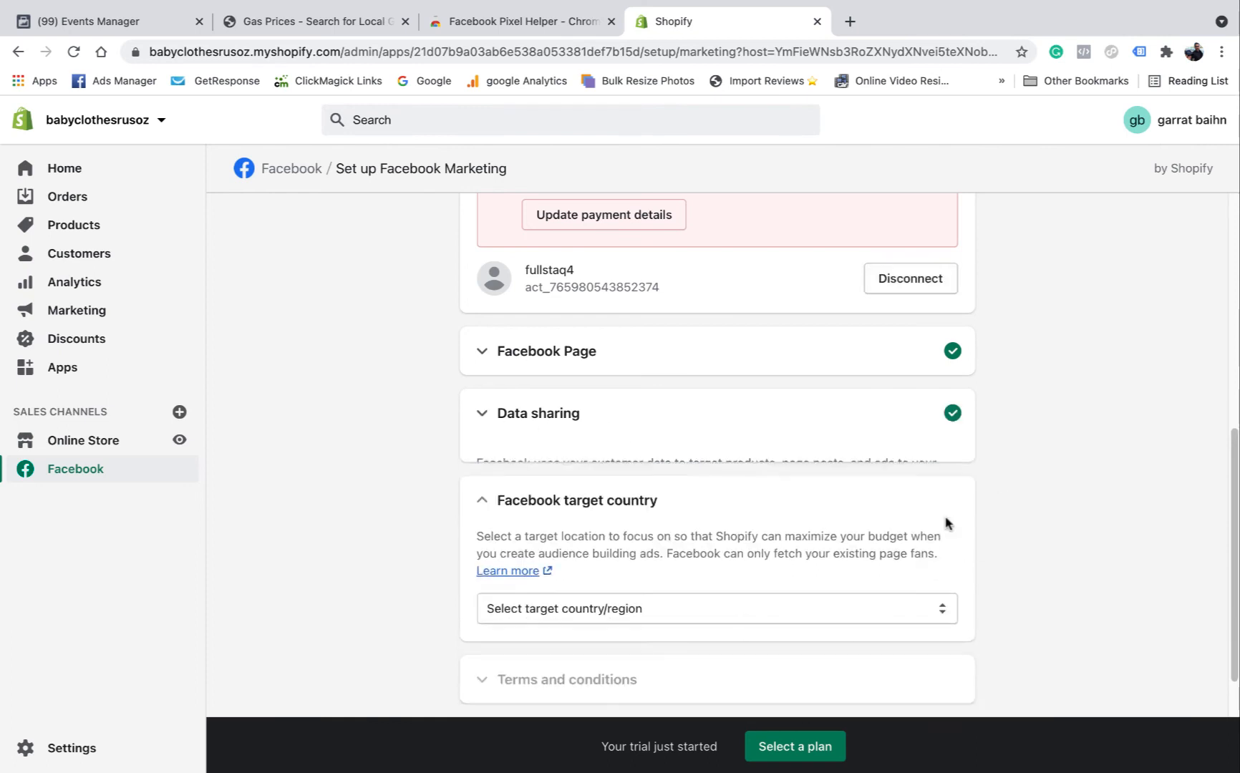
scroll(916, 537, down, 1)
click(917, 539)
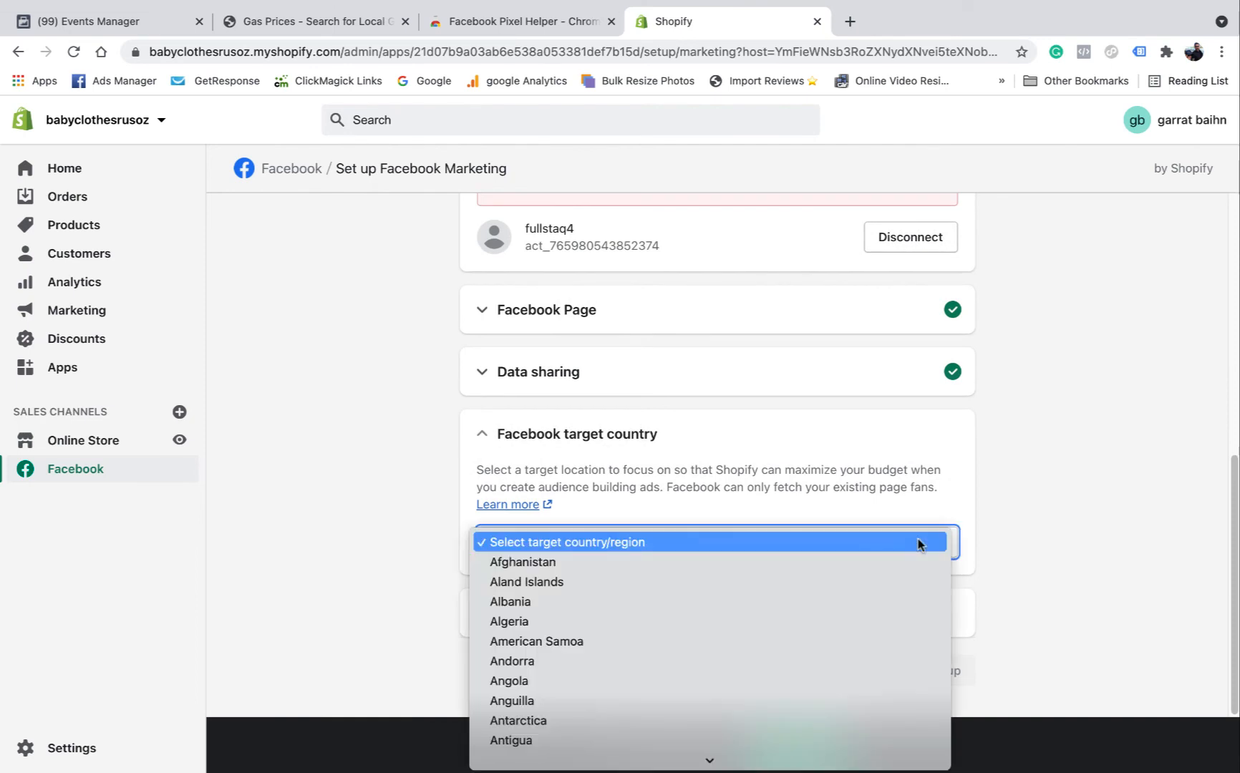
scroll(548, 709, down, 5)
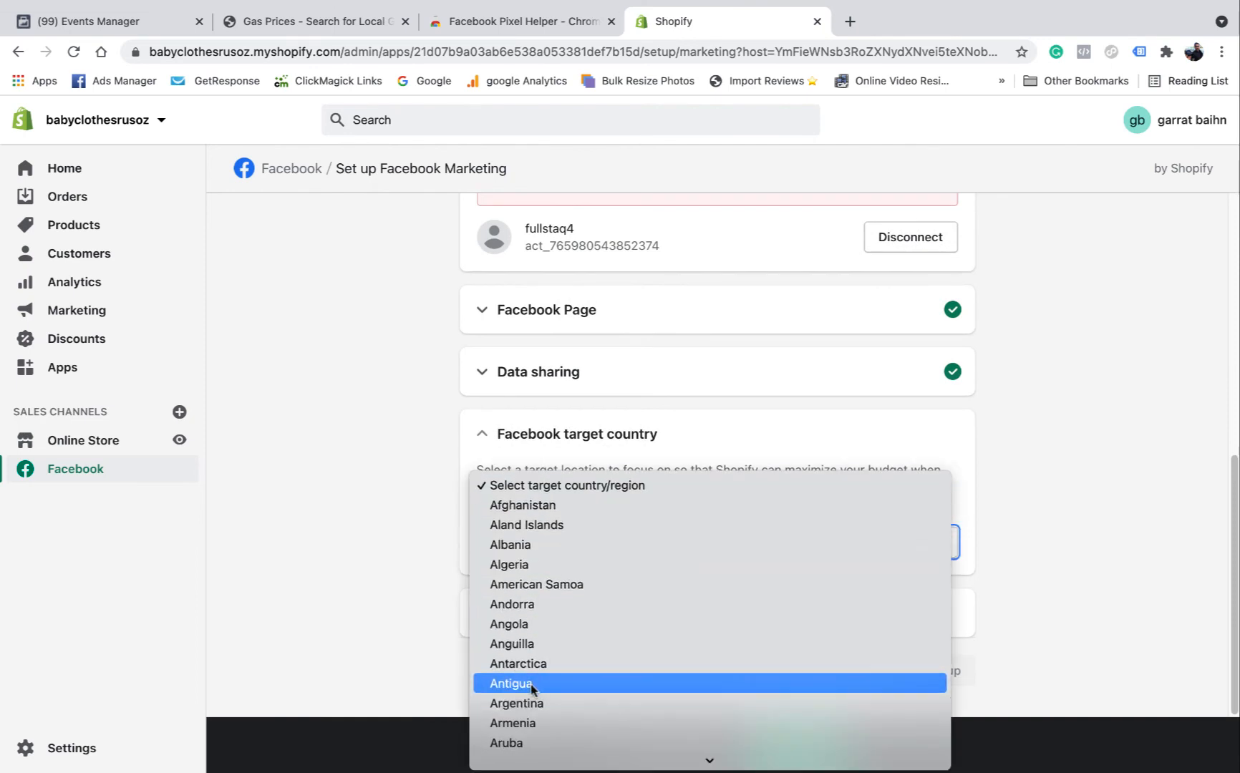
click(536, 725)
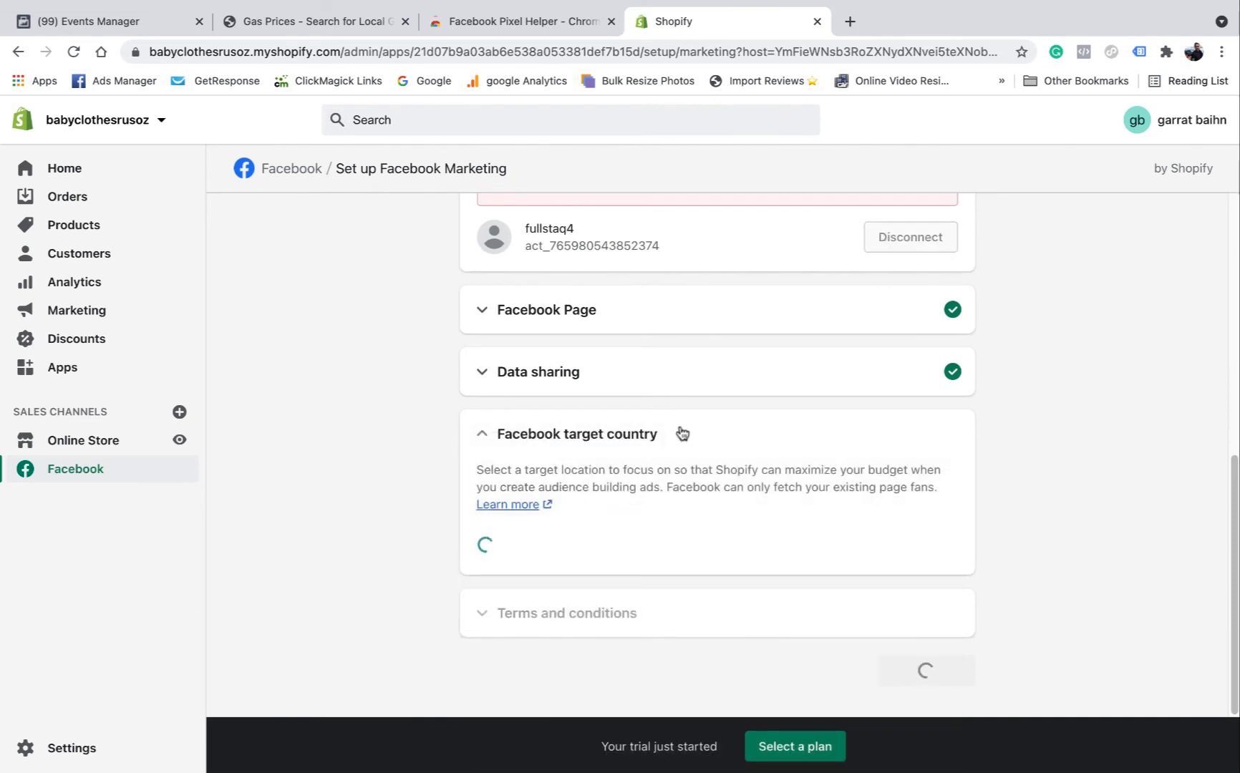
Reopen the data sharing settings and set the customer data-sharing level to Maximum.
click(482, 433)
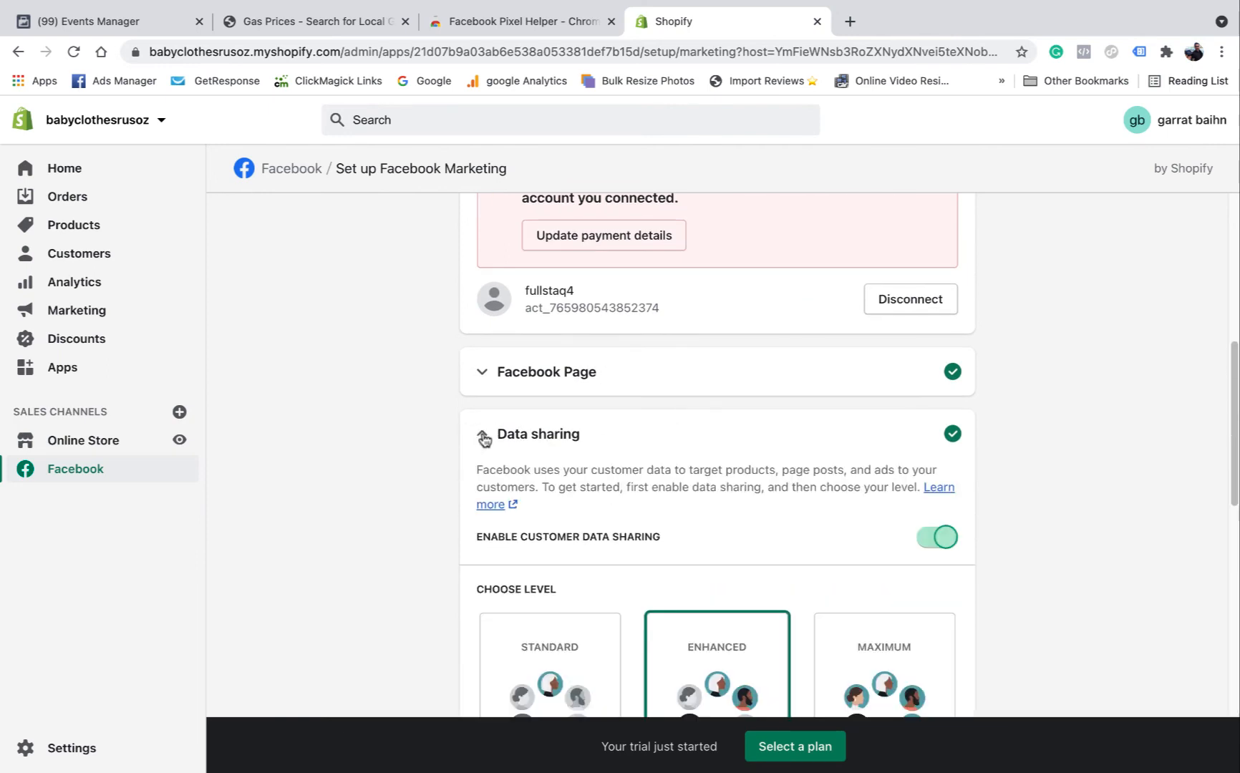
click(486, 435)
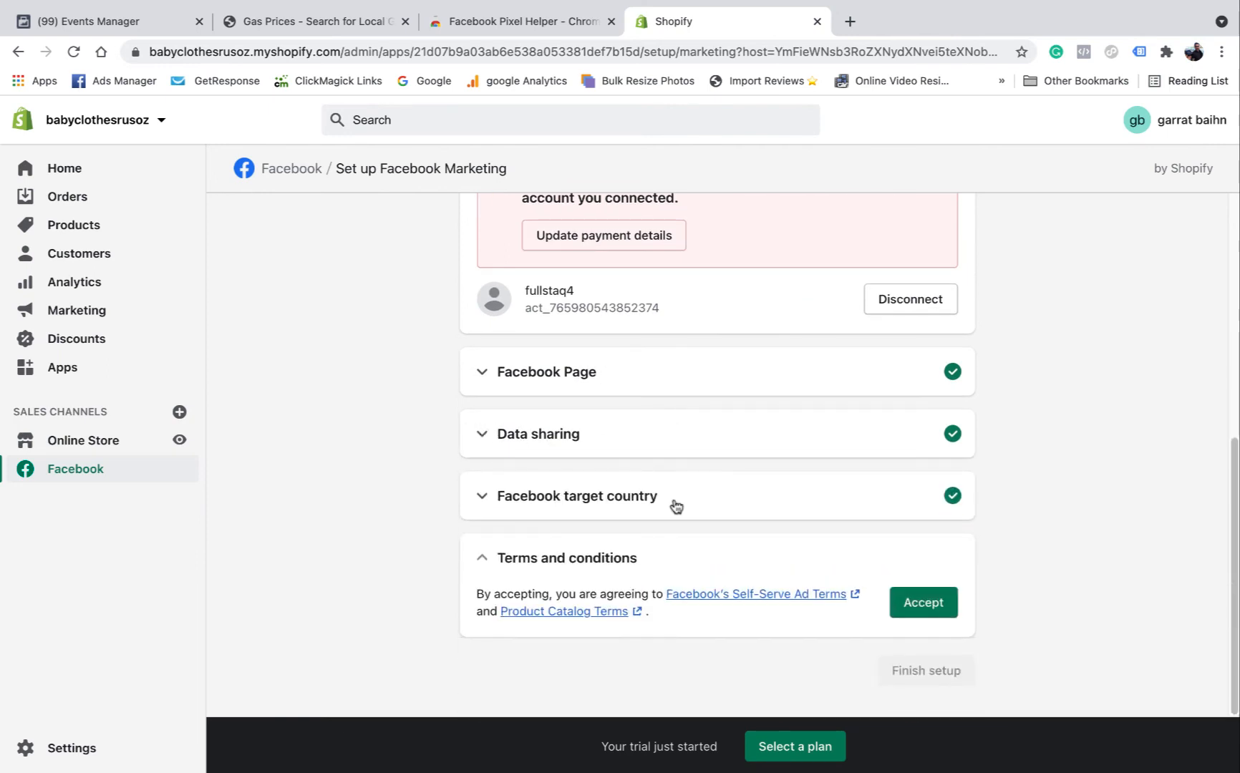
click(481, 436)
scroll(879, 544, down, 2)
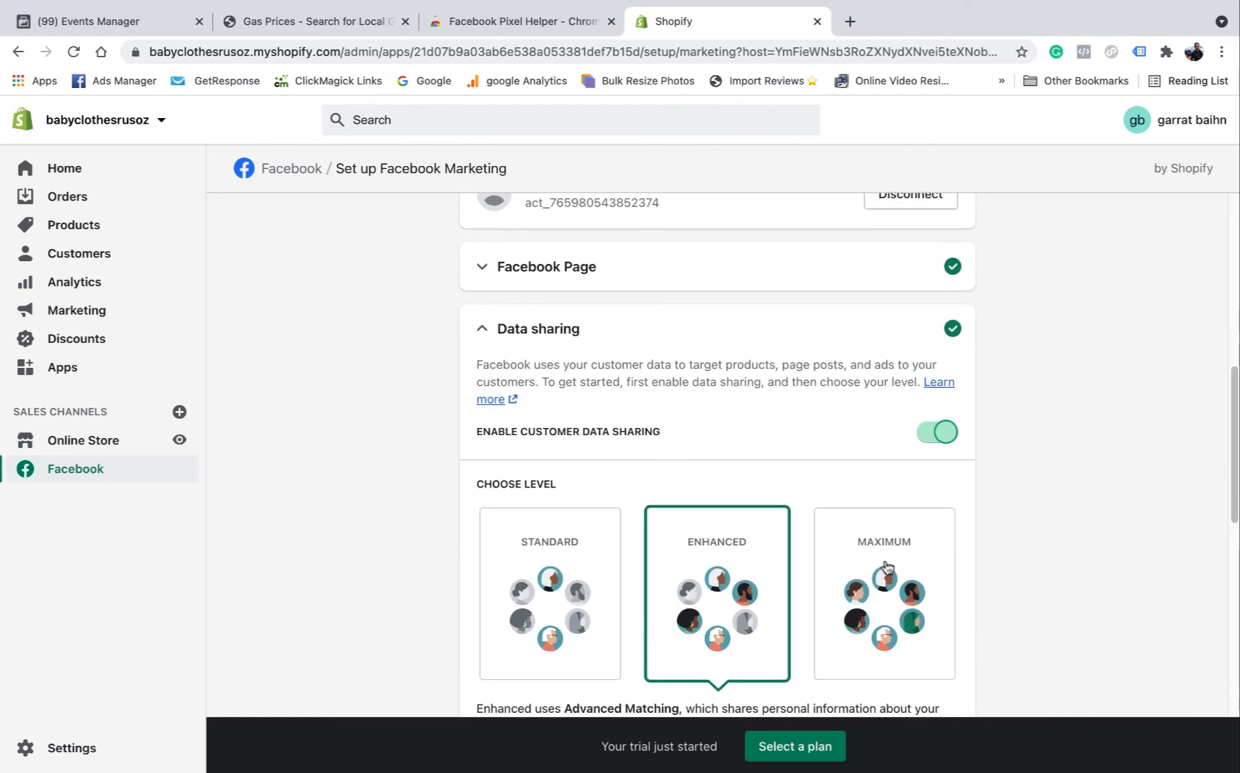
click(880, 544)
Review the Maximum data-sharing details and the pixel used for behaviour tracking, and collapse the data sharing settings.
scroll(879, 544, down, 2)
scroll(879, 544, down, 3)
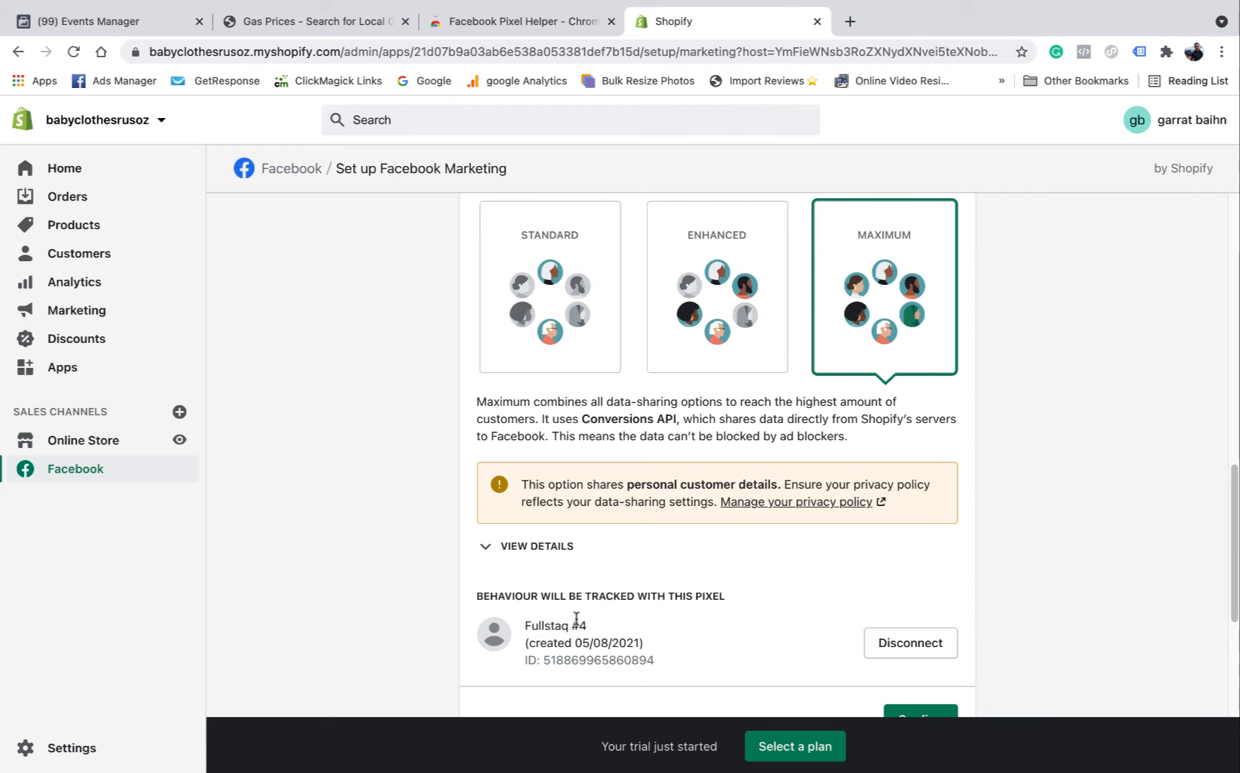
scroll(565, 612, down, 1)
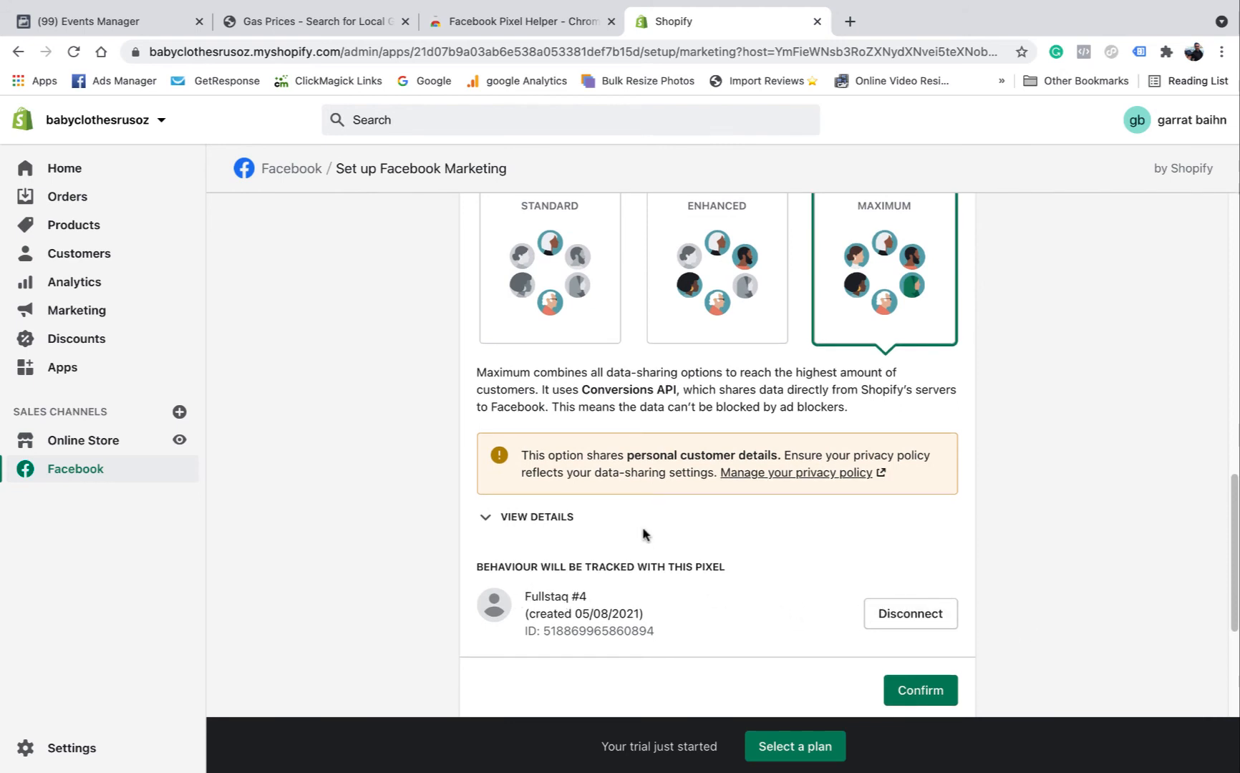
scroll(719, 531, up, 1)
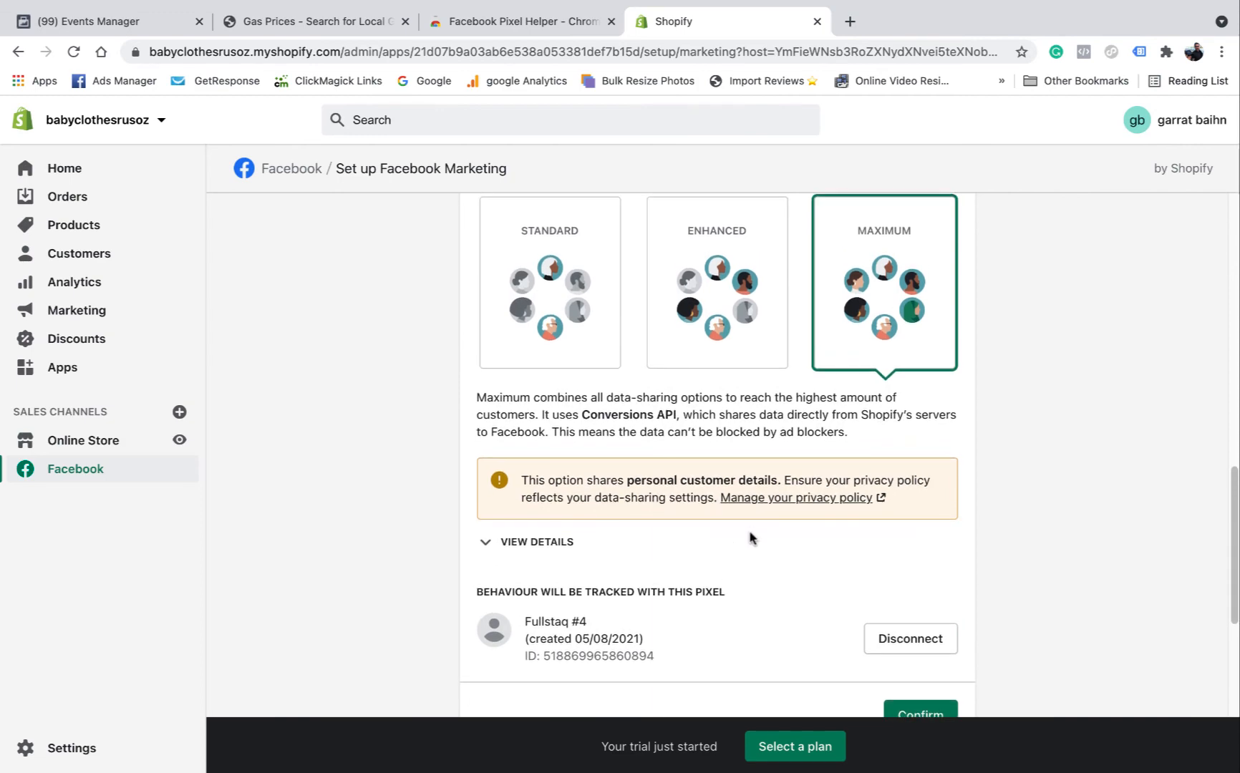
scroll(615, 598, down, 4)
scroll(616, 510, up, 5)
scroll(615, 510, up, 5)
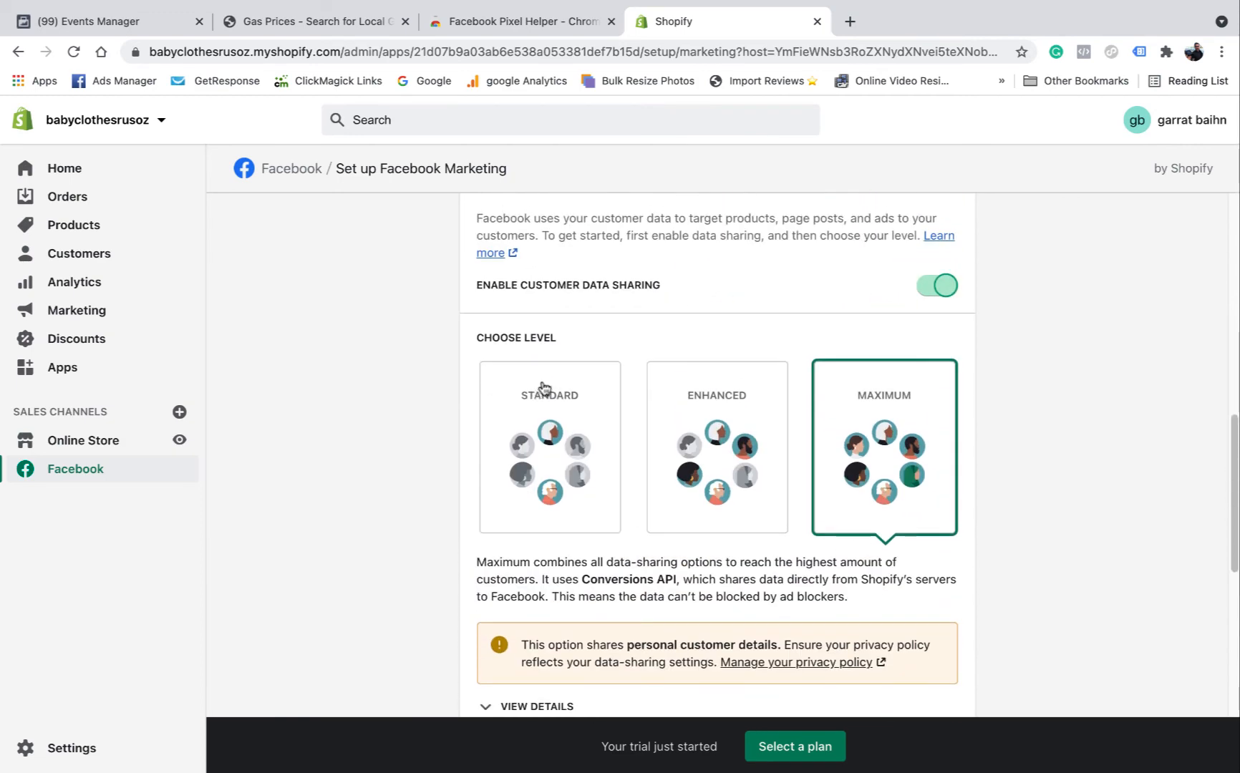
click(500, 357)
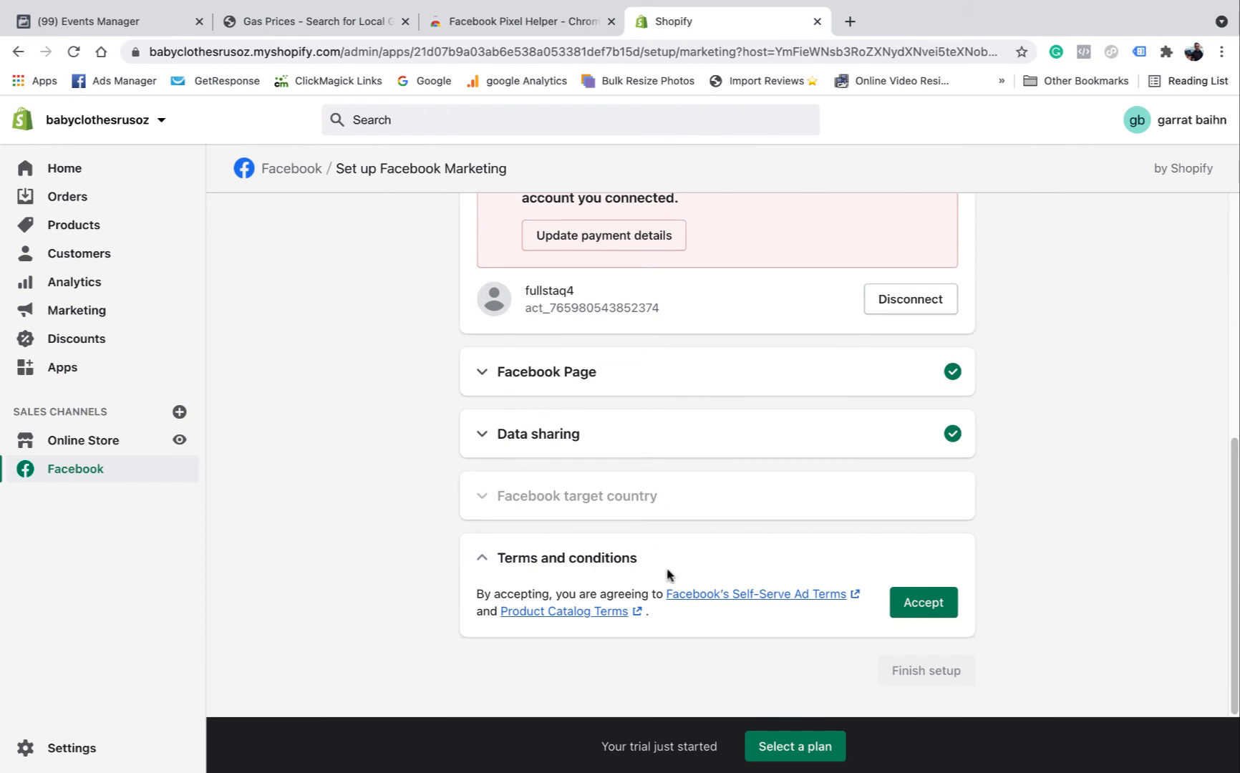
Accept Facebook's Self-Serve Ad Terms and Product Catalog Terms, and review the remaining setup sections.
click(923, 606)
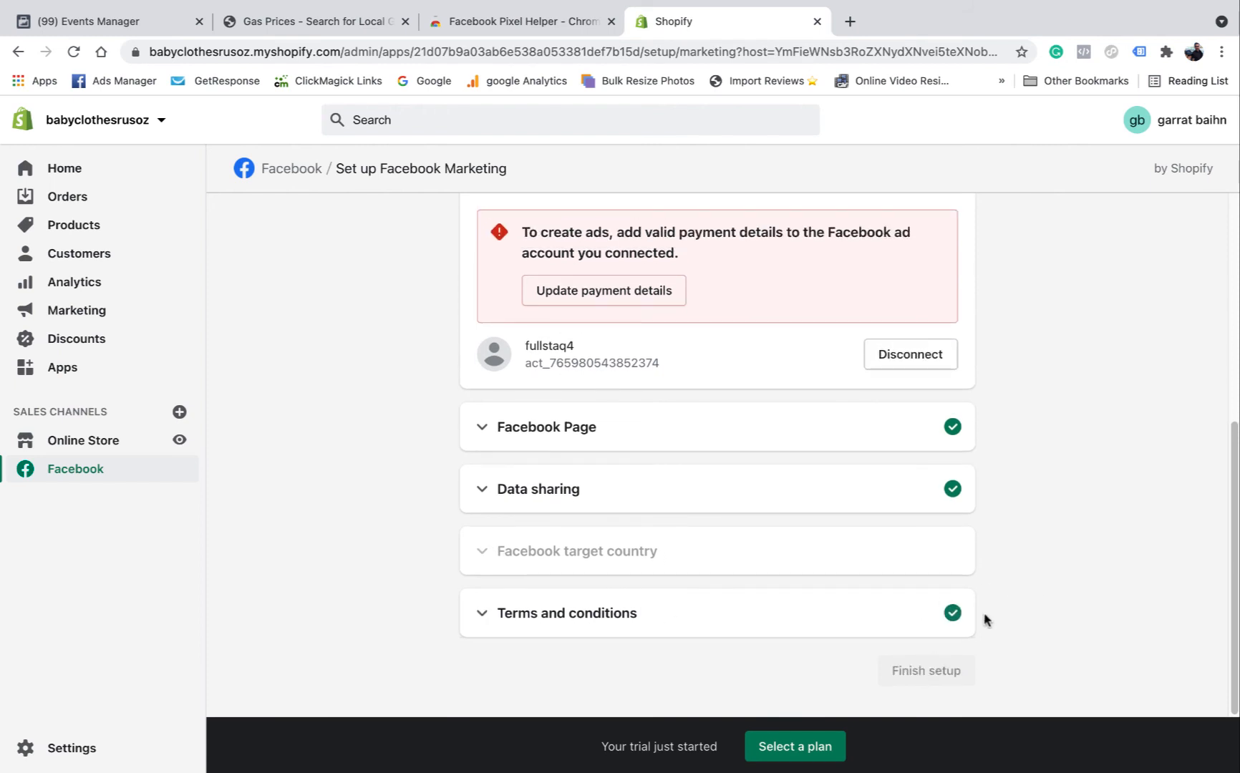
scroll(1015, 567, up, 1)
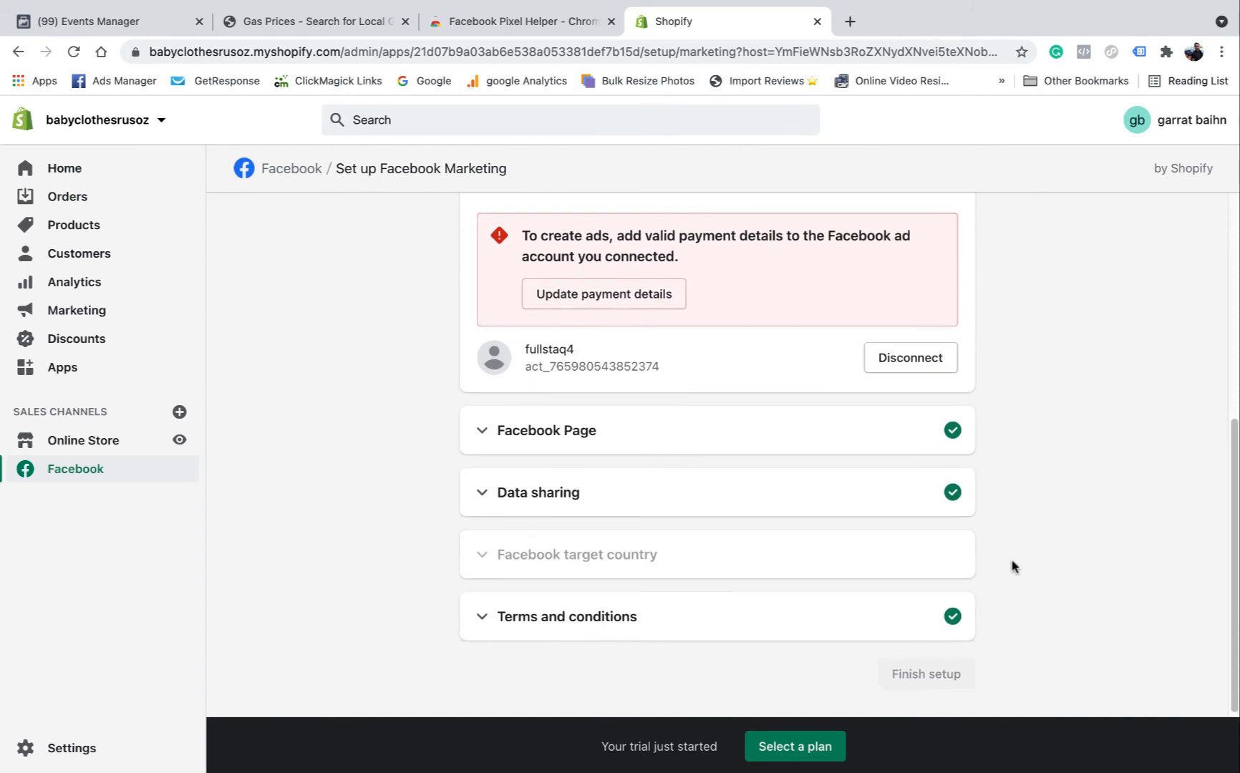
scroll(880, 530, up, 2)
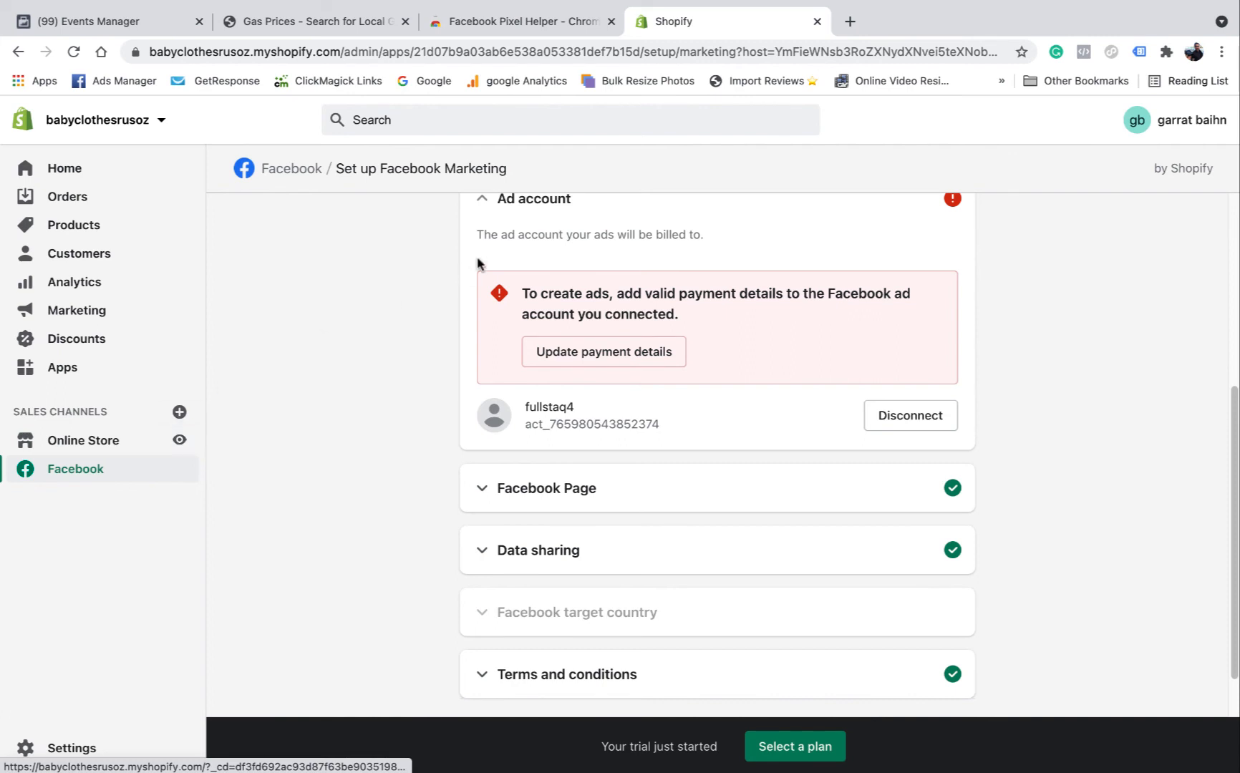
View the babyclothesrusoz online store and check its installed pixel with Facebook Pixel Helper.
click(179, 441)
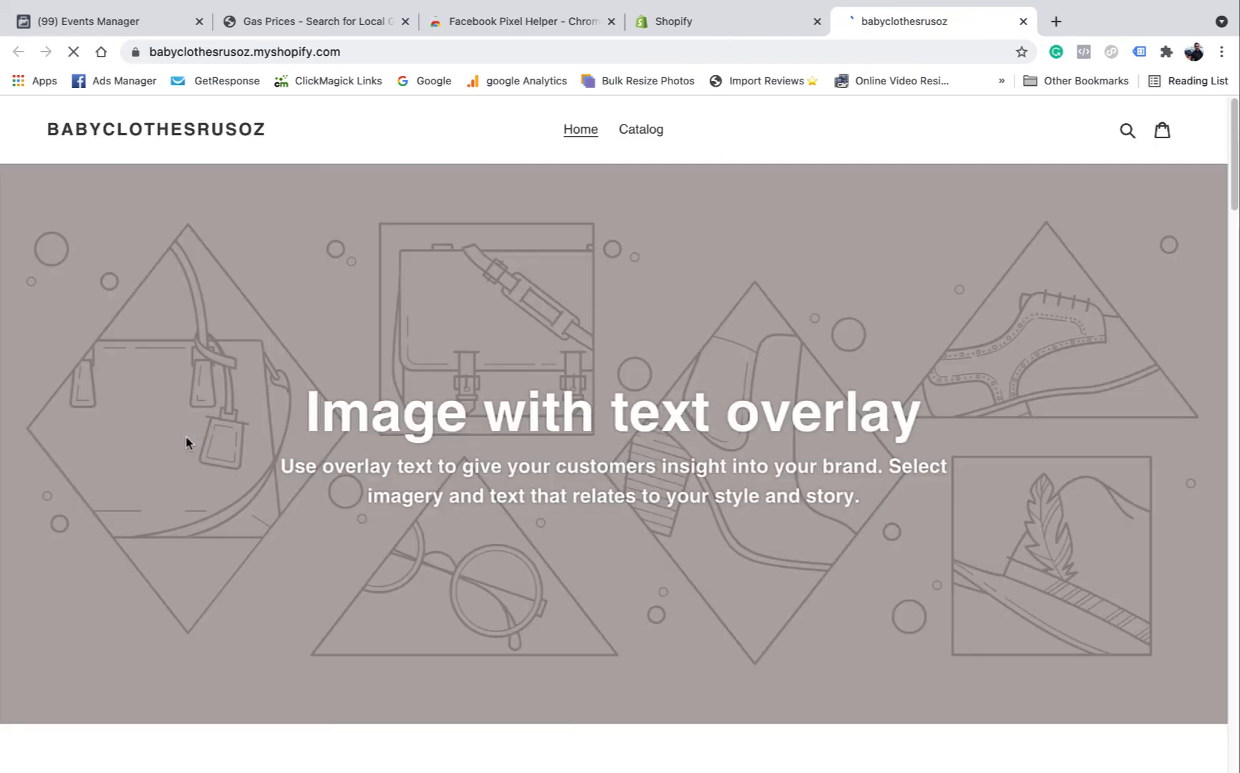
click(1085, 55)
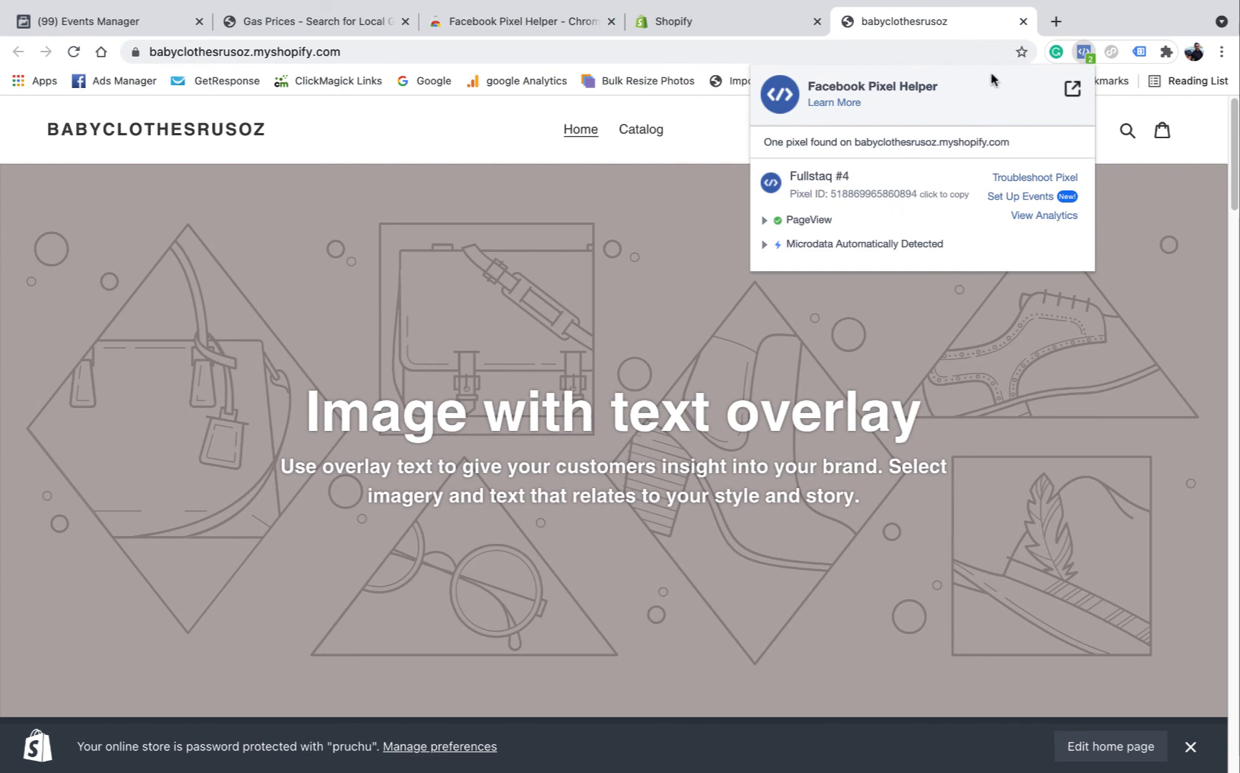
click(1084, 57)
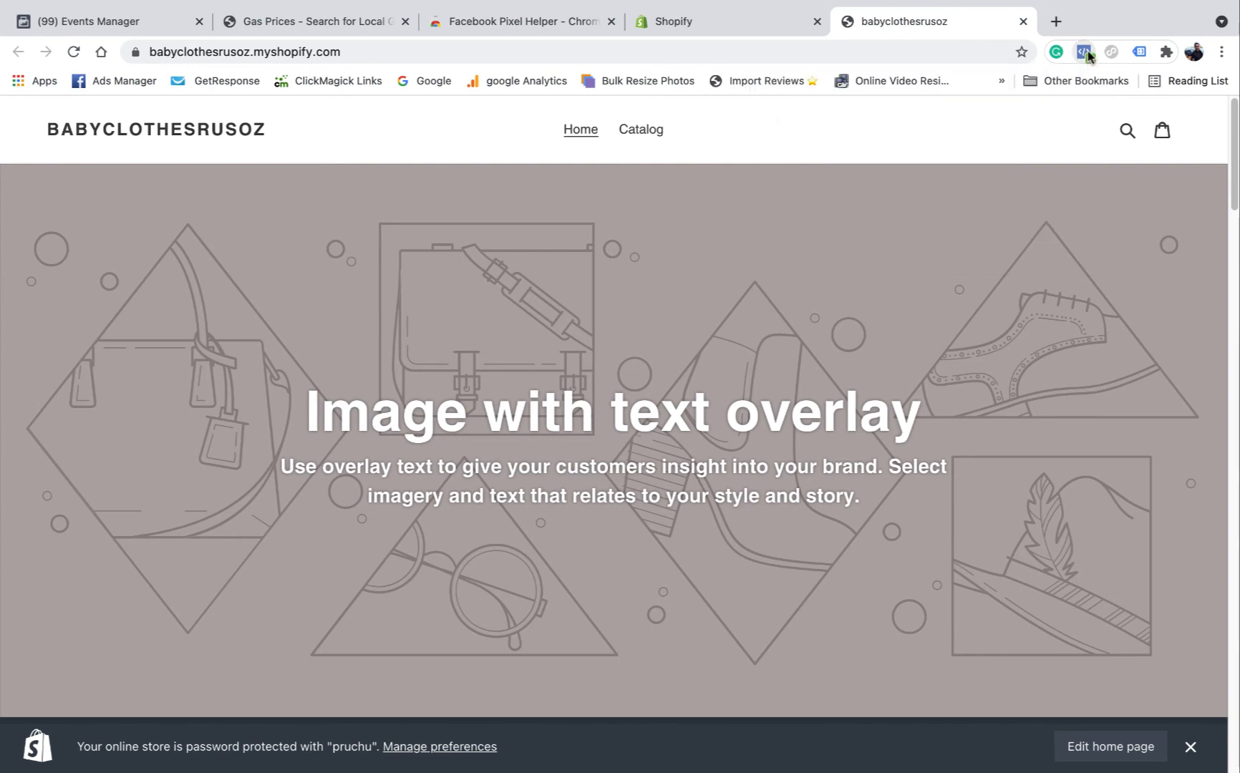
Search the Chrome Web Store for "facebook pixel helper" and open the Facebook Pixel Helper extension's page.
click(528, 25)
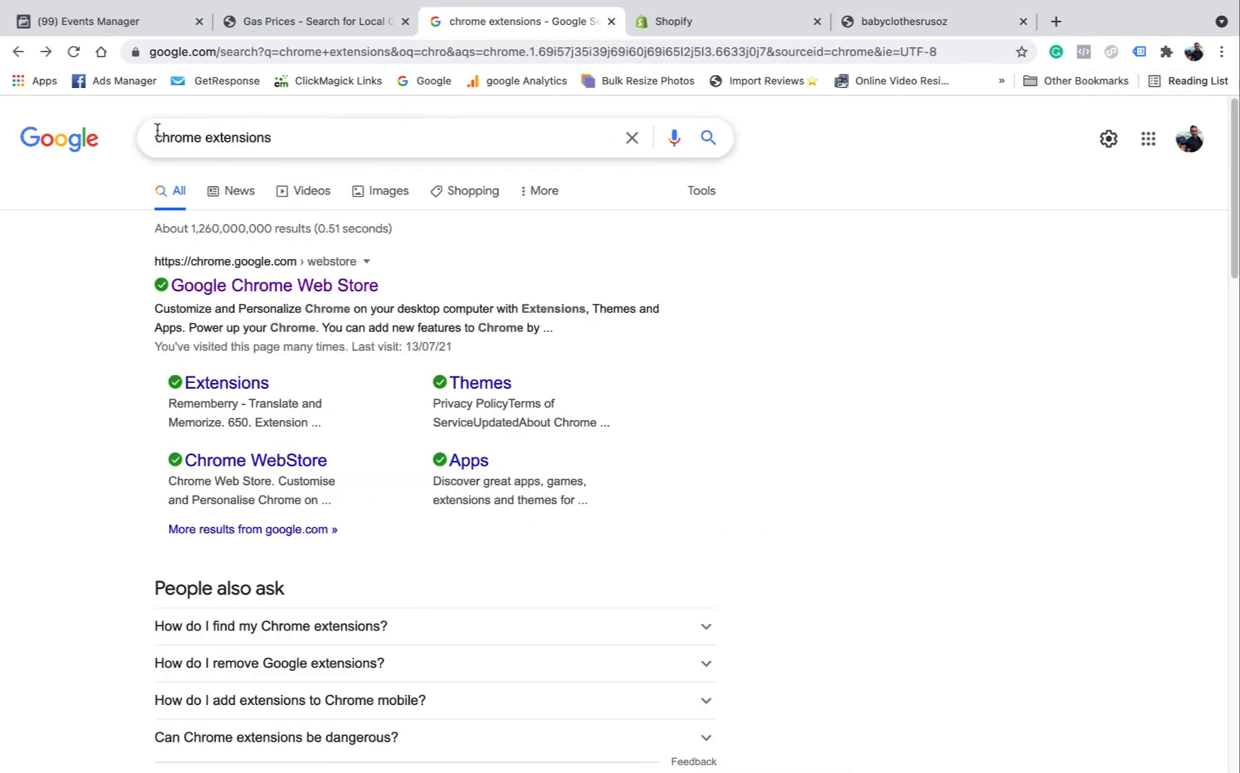
click(240, 290)
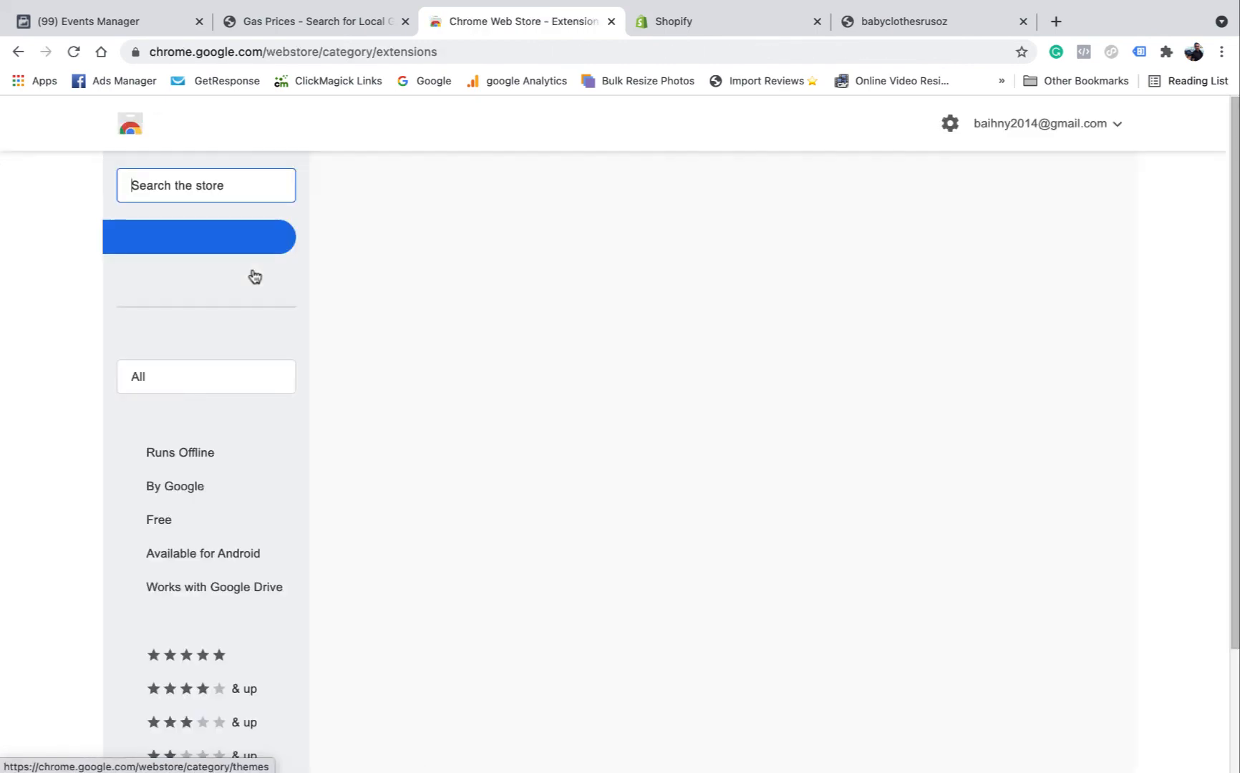
text(fced)
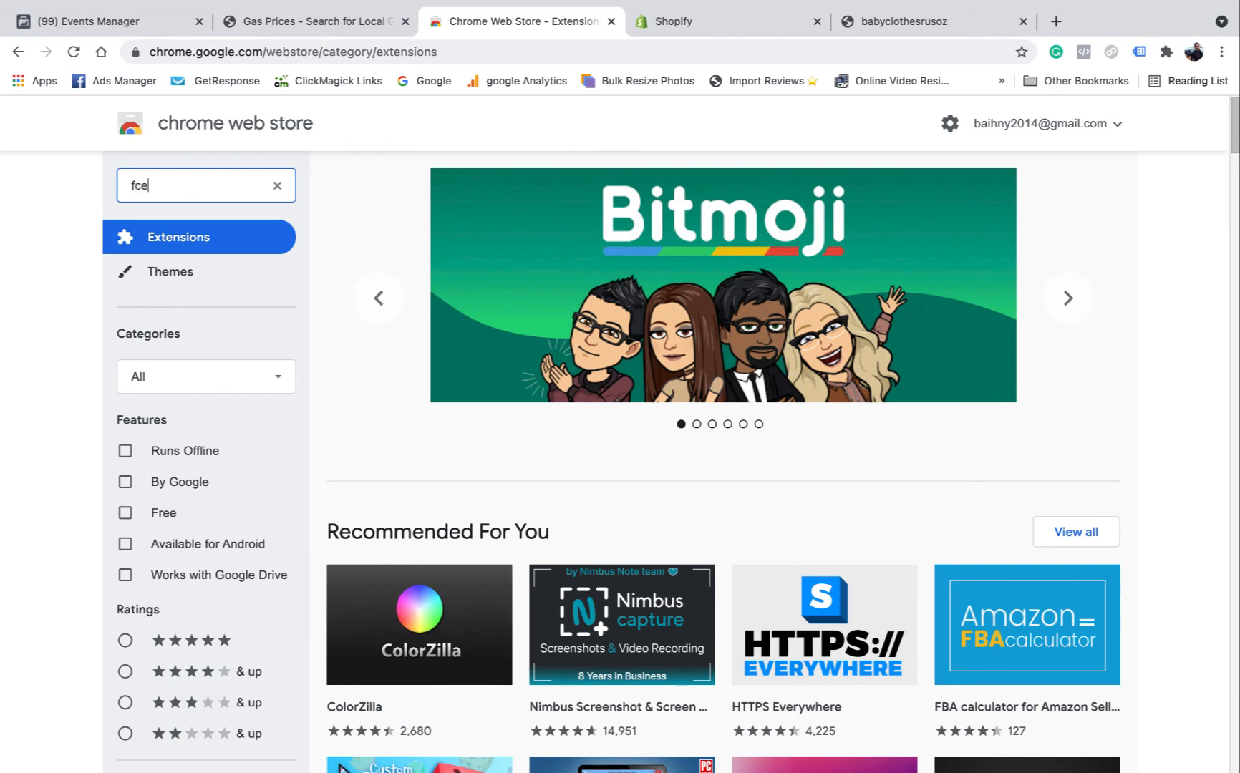
key(BackSpace)
key(BackSpace)
key(BackSpace)
text(acebookm)
key(BackSpace)
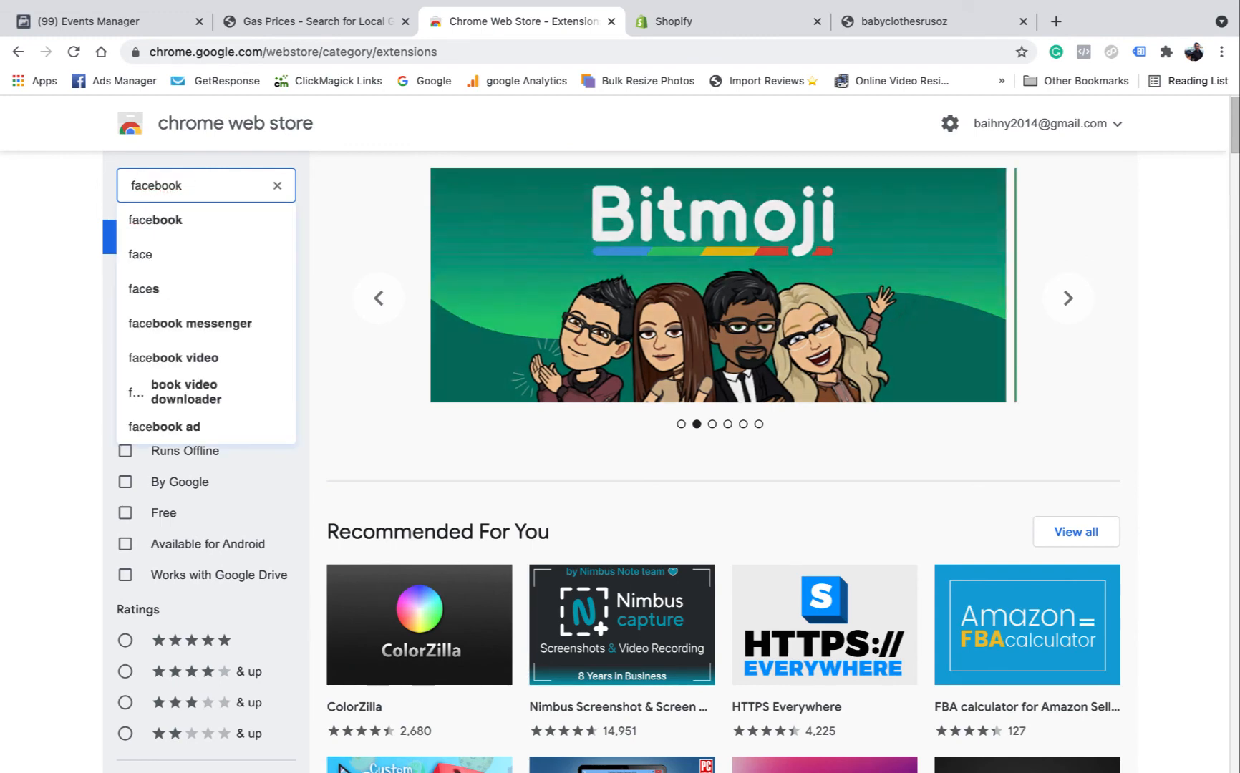
text(pixel h)
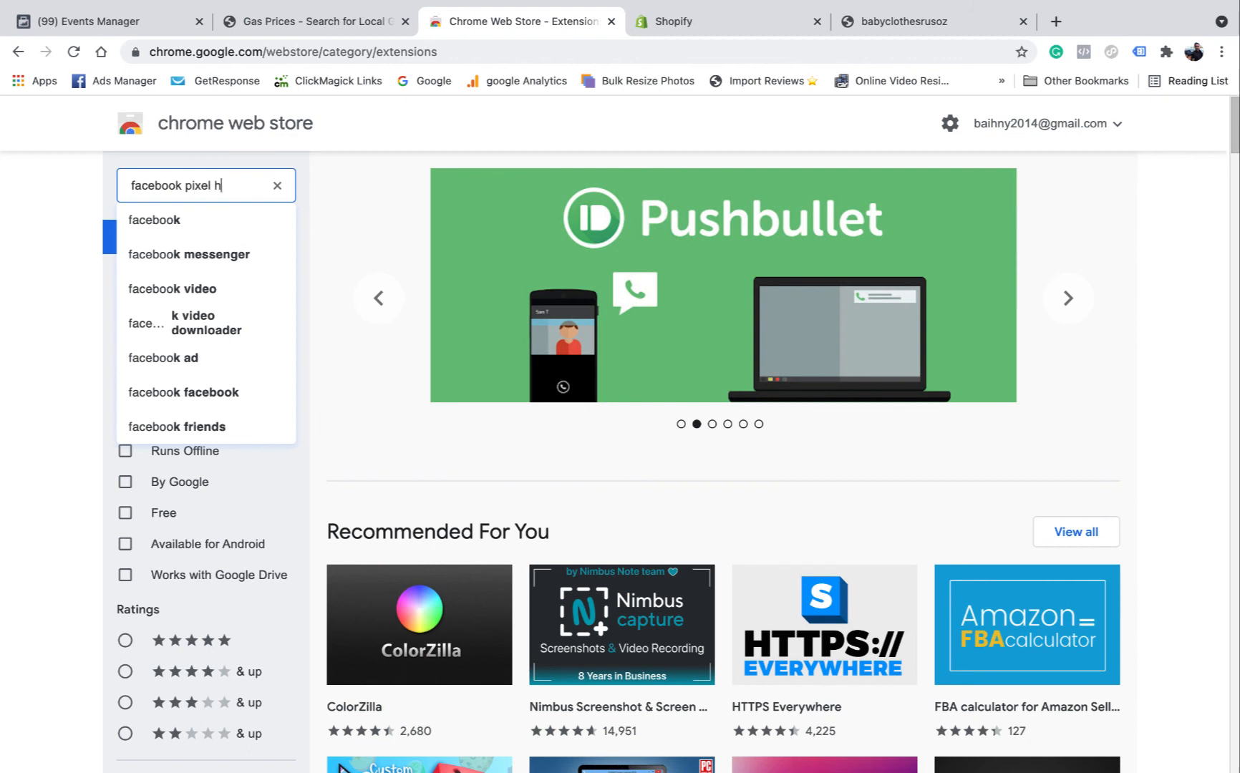
text(elper)
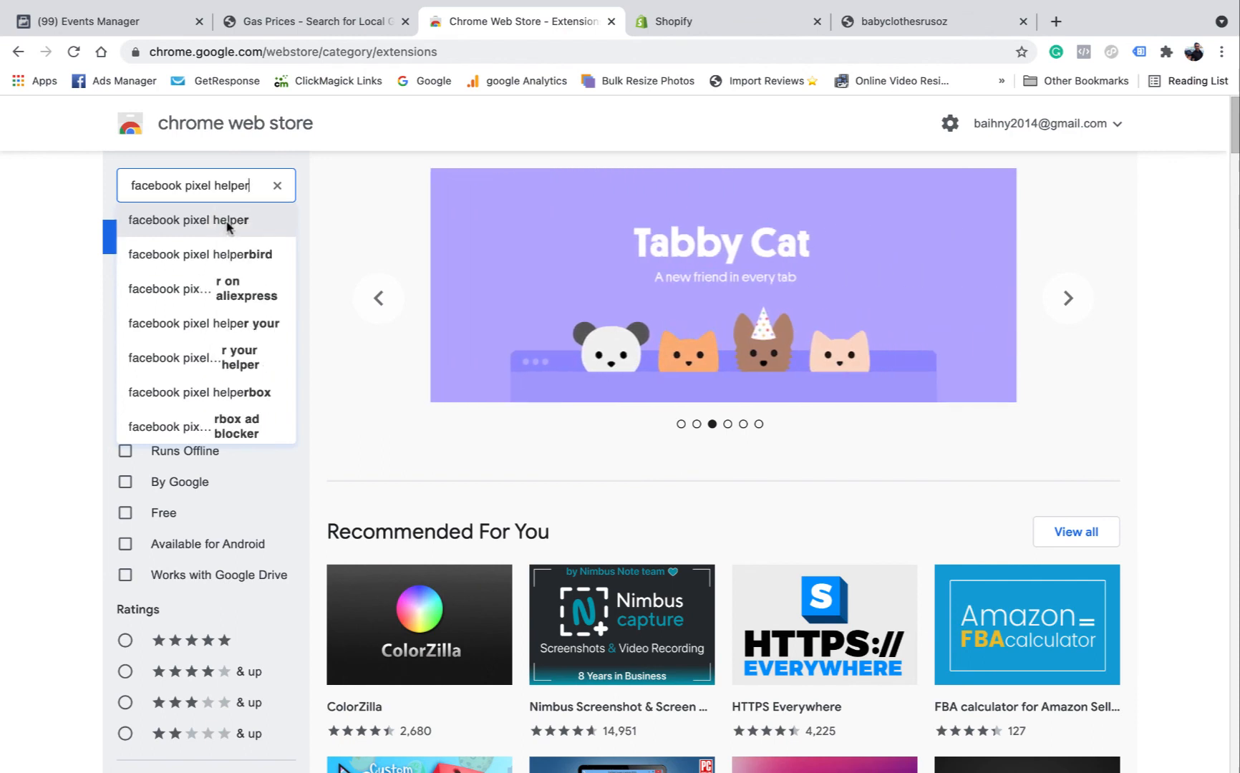
click(226, 224)
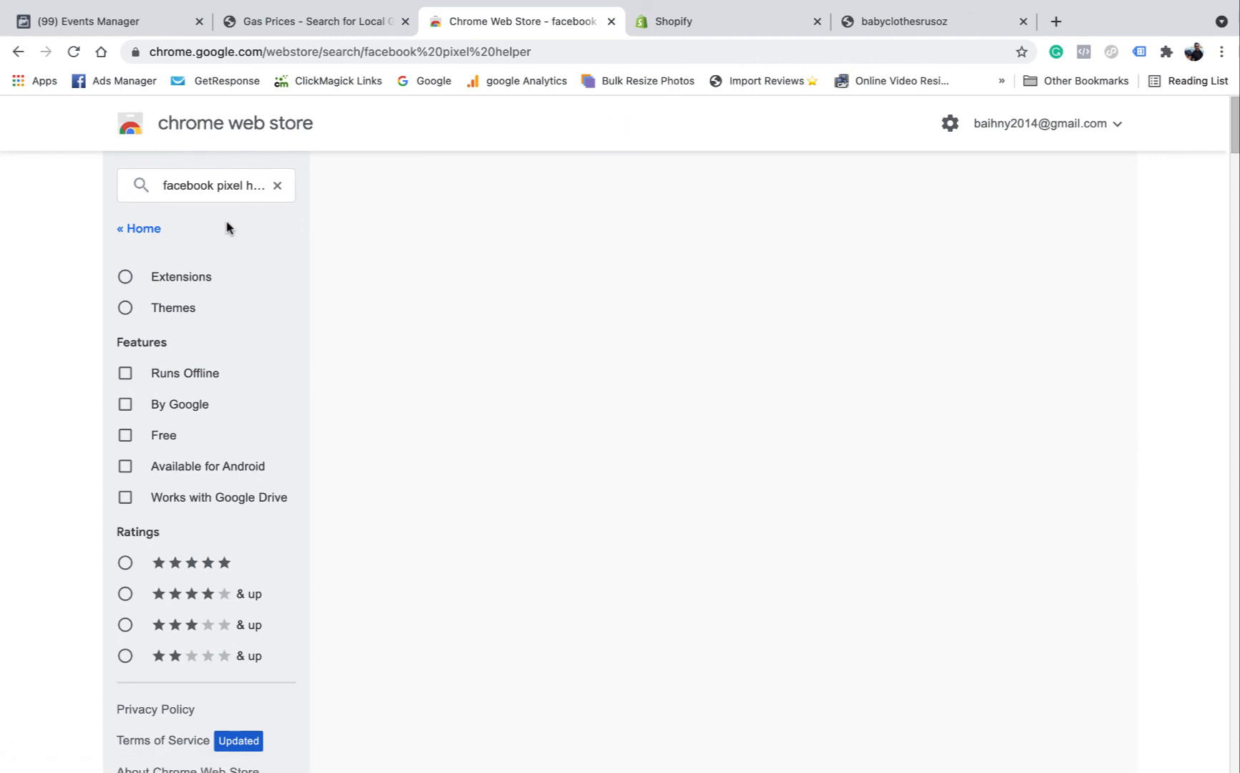
click(635, 283)
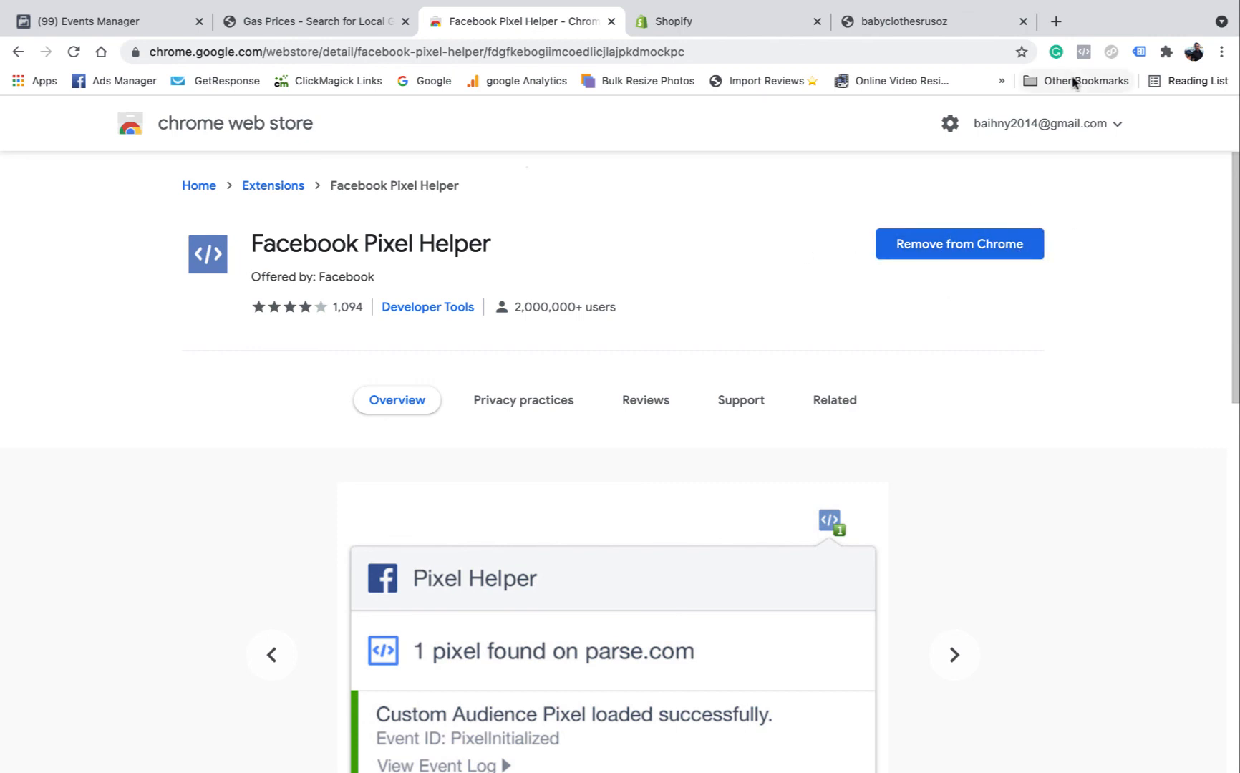
Look through the browser's installed extensions for Facebook Pixel Helper and its pin state, and close the list.
click(1167, 53)
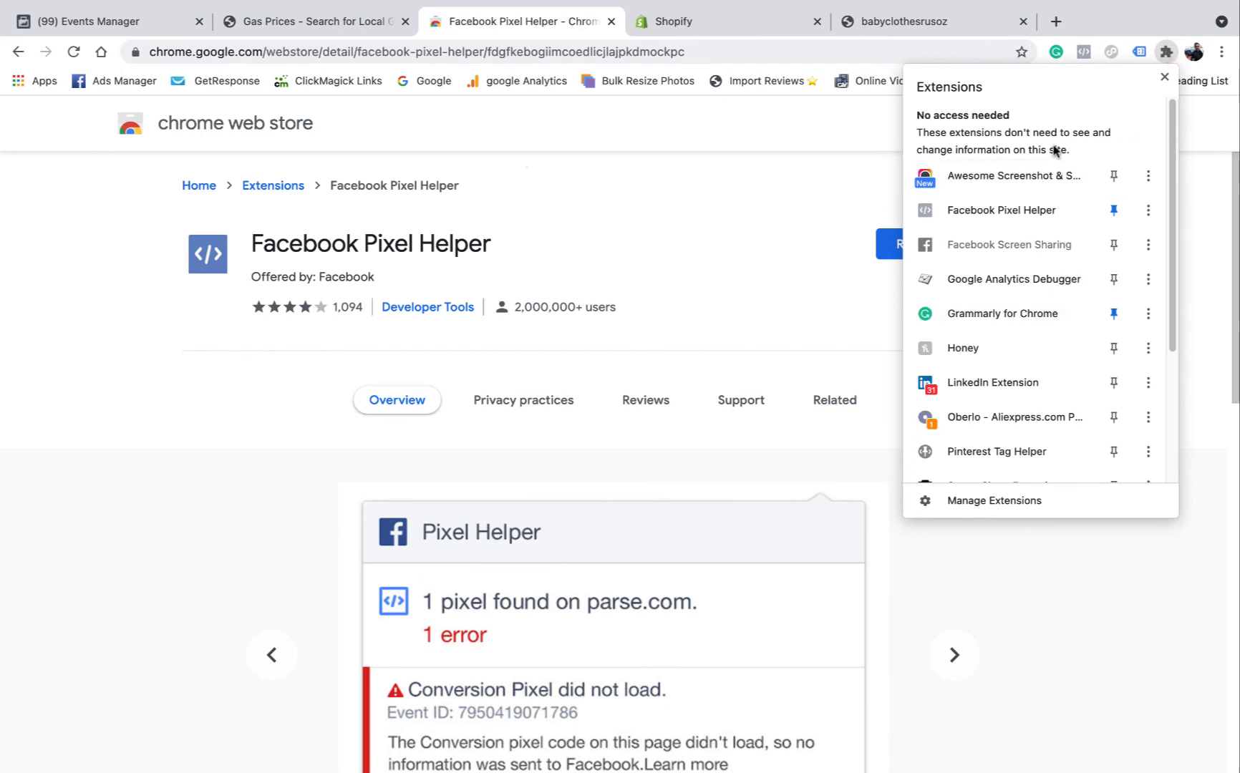
scroll(1039, 179, down, 1)
scroll(933, 250, up, 1)
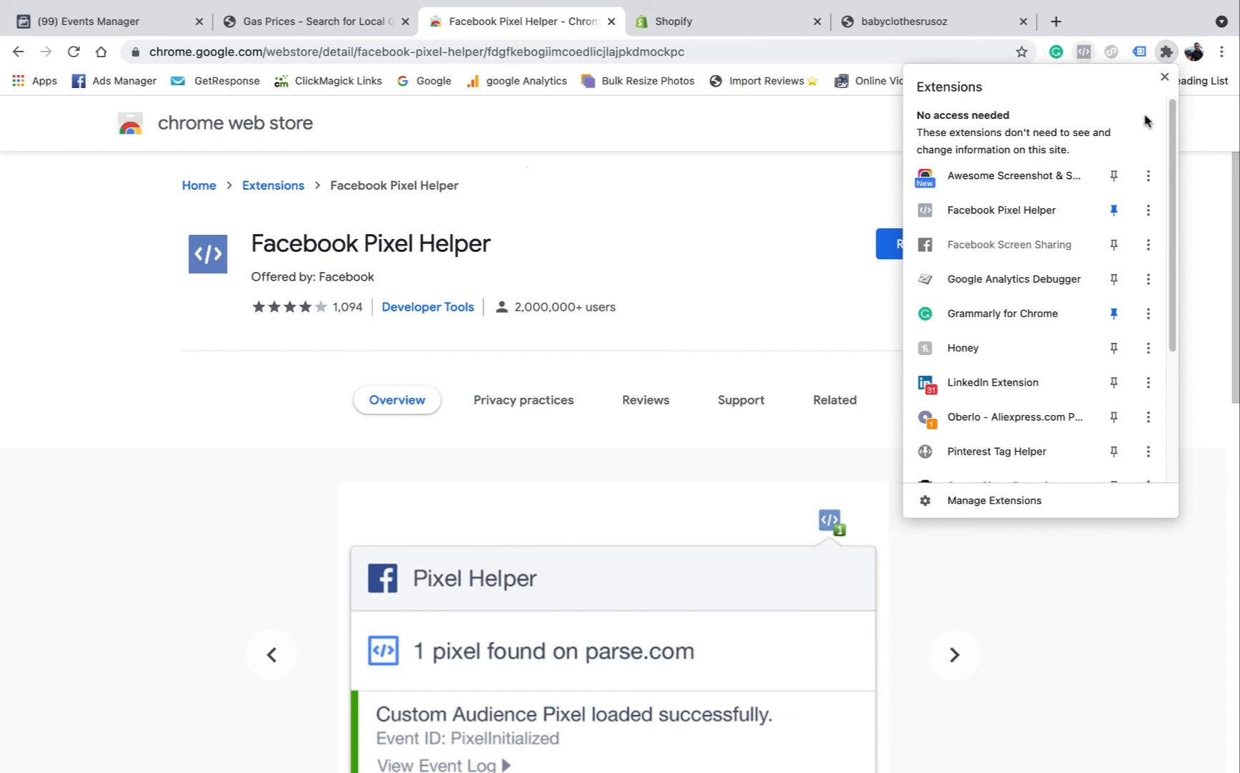
click(1210, 235)
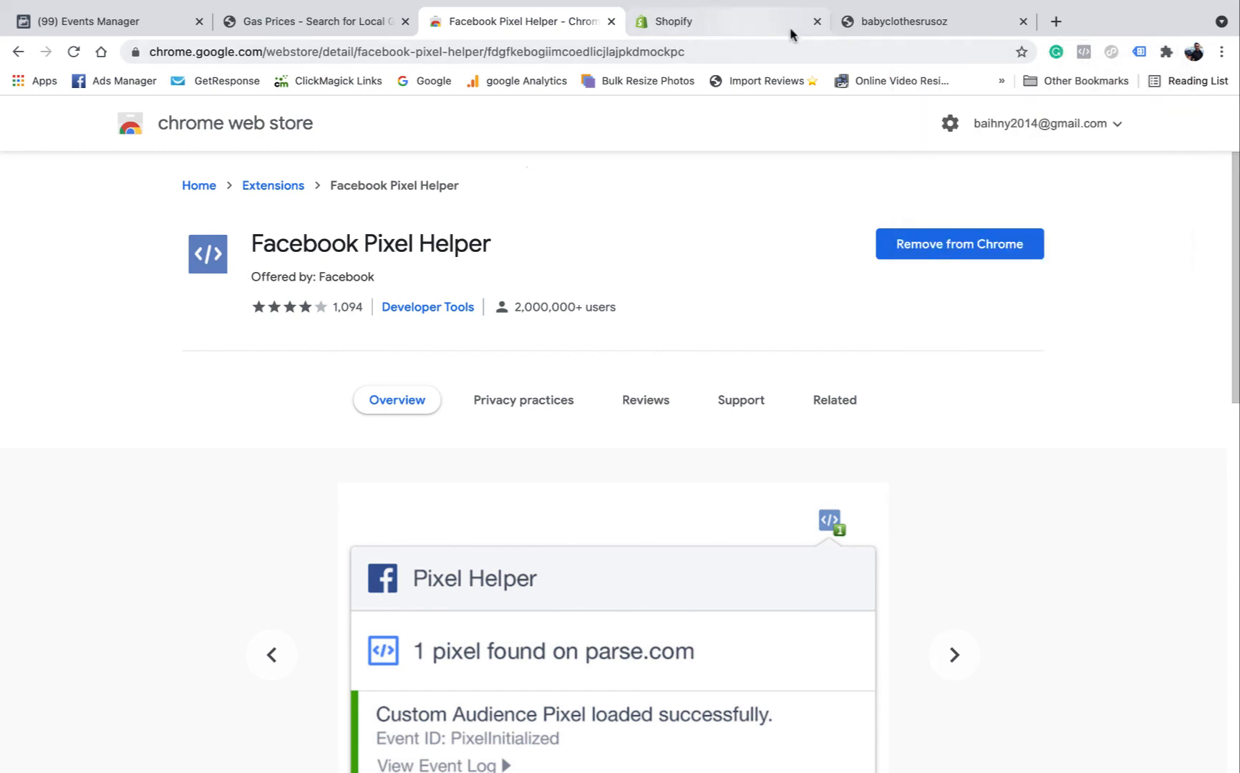
Return to the babyclothesrusoz storefront and check its pixel and tracked events with Facebook Pixel Helper.
click(945, 27)
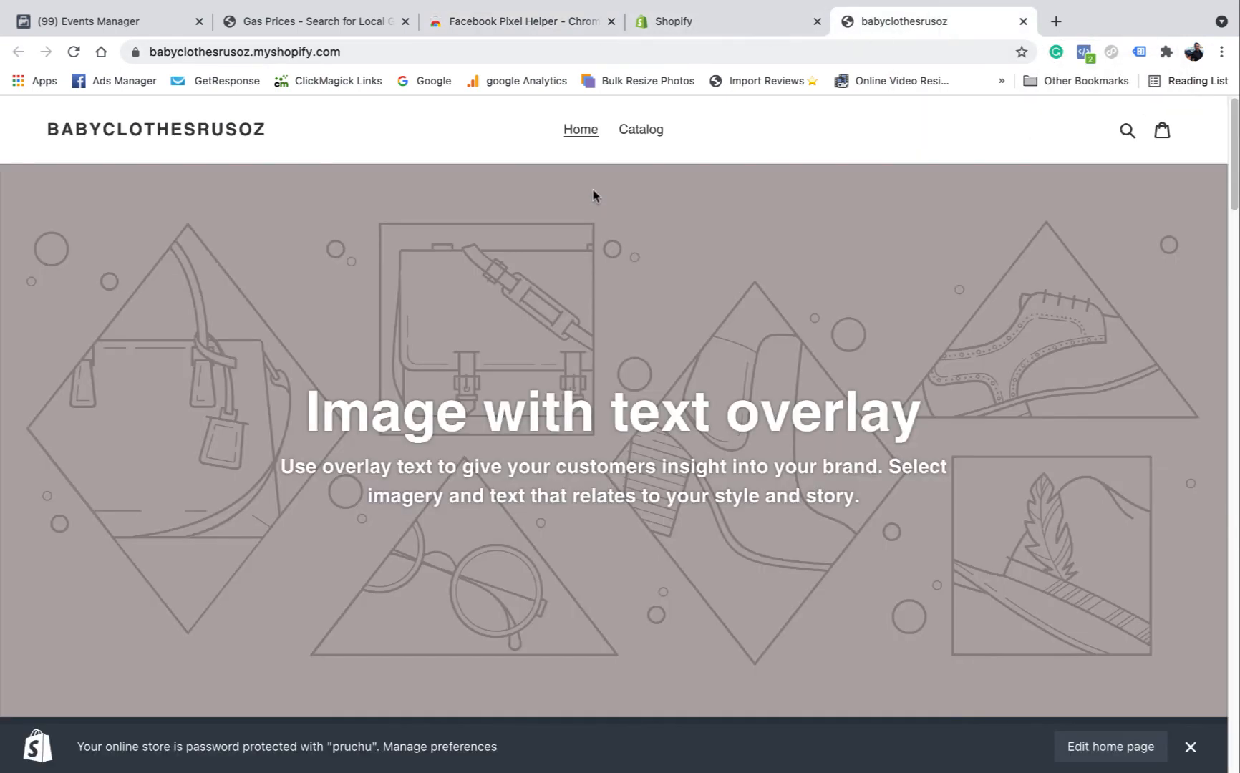
click(1085, 53)
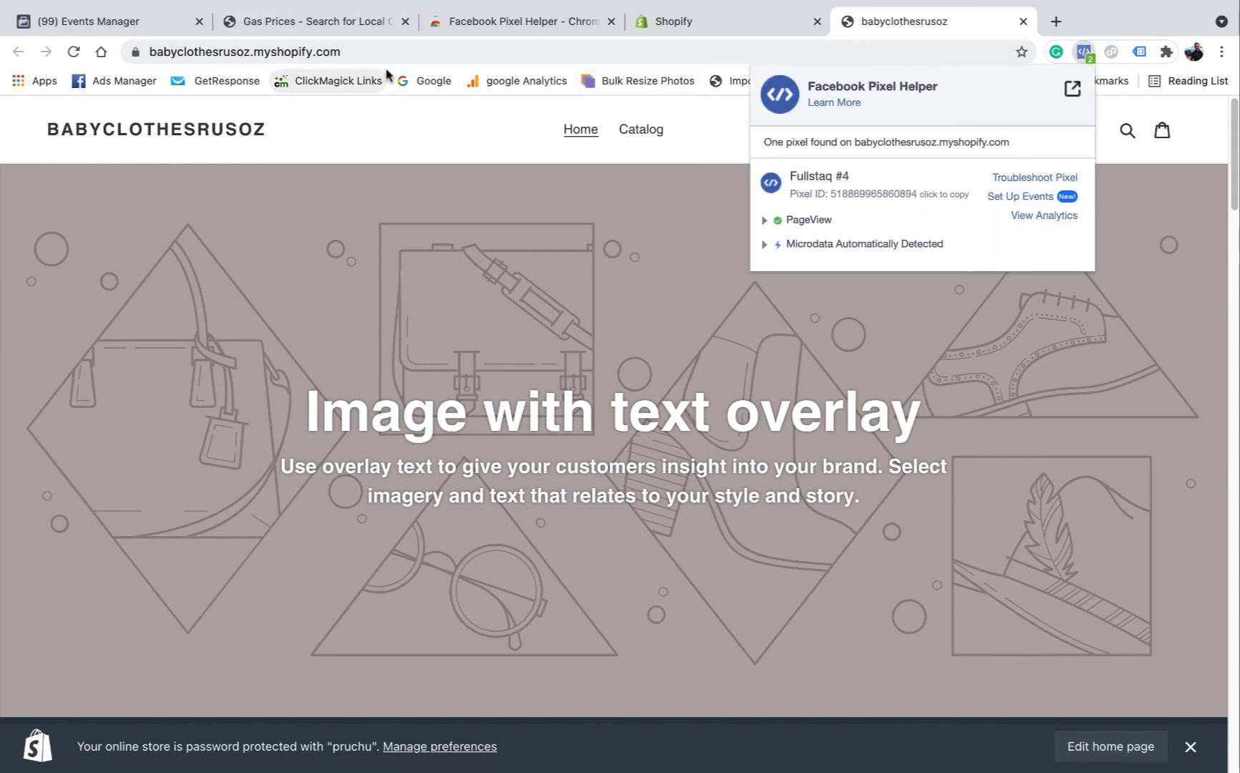
mouse_move(580, 39)
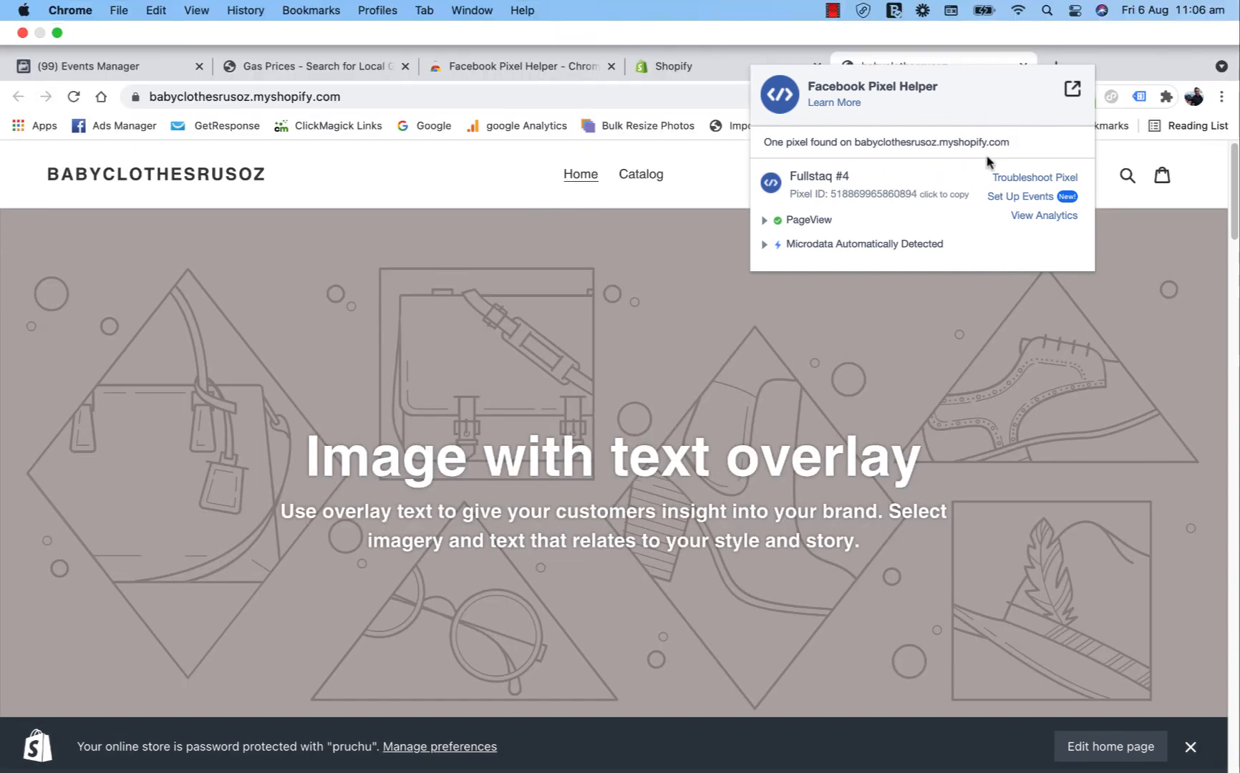
click(988, 301)
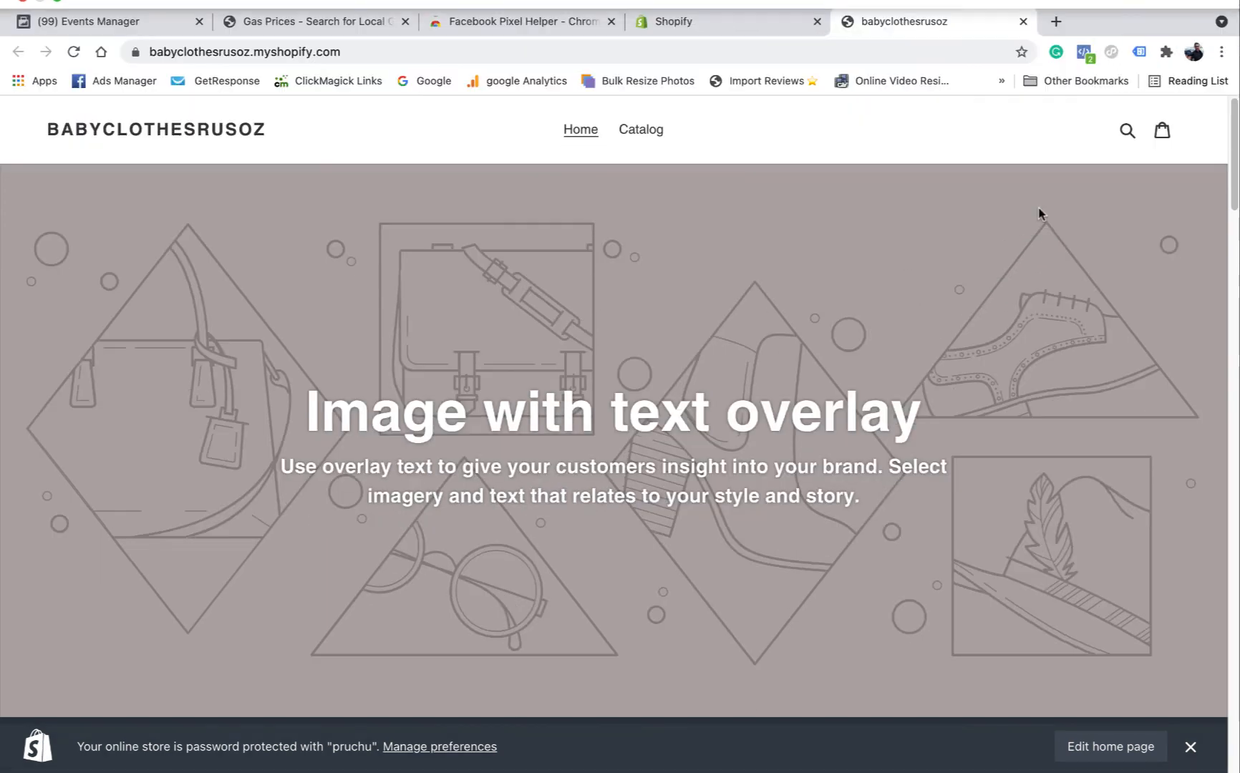
click(1084, 53)
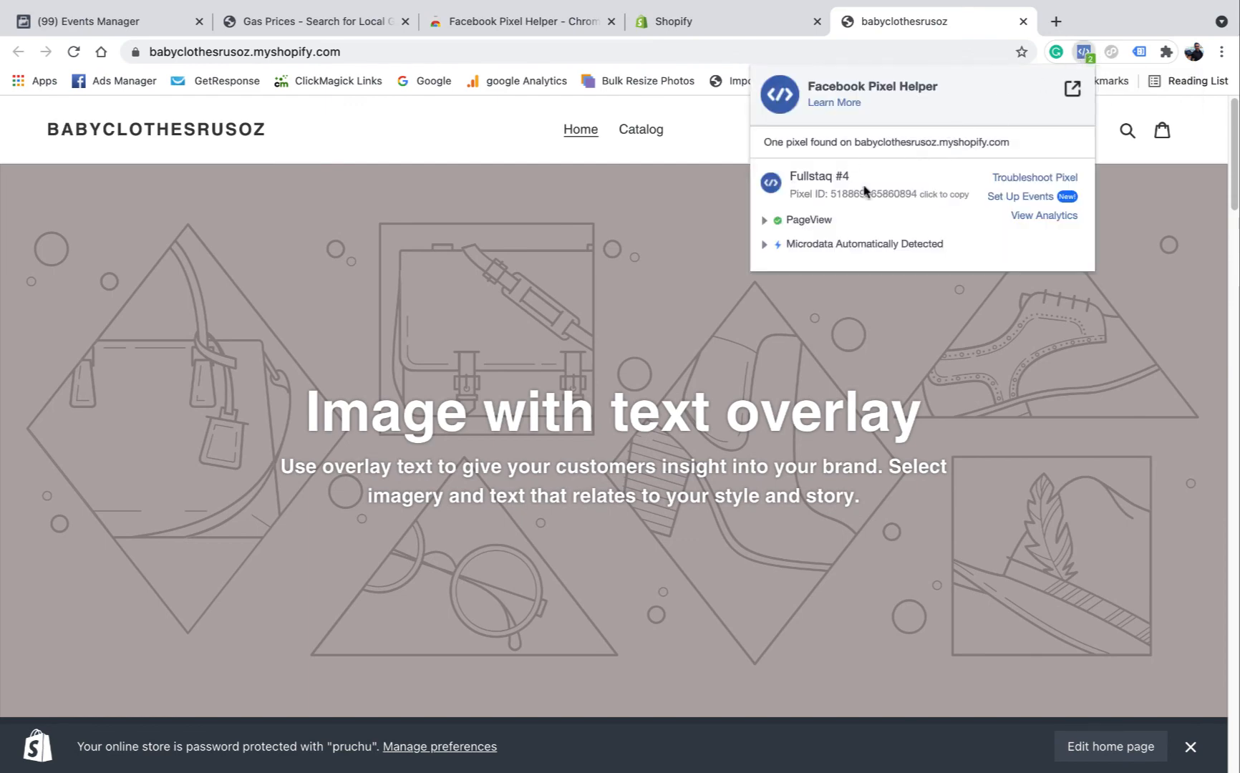
click(705, 333)
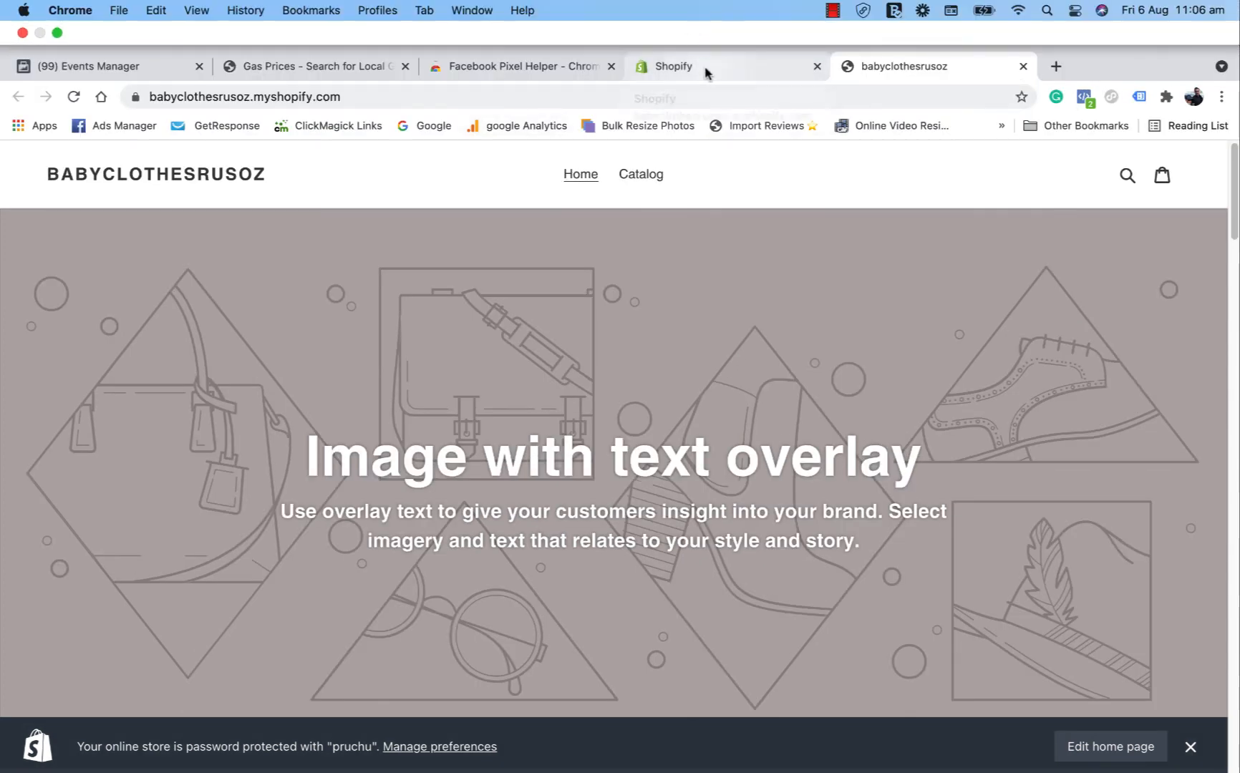
Go back to the Facebook Marketing setup in the Shopify admin and review its ad account section.
click(705, 70)
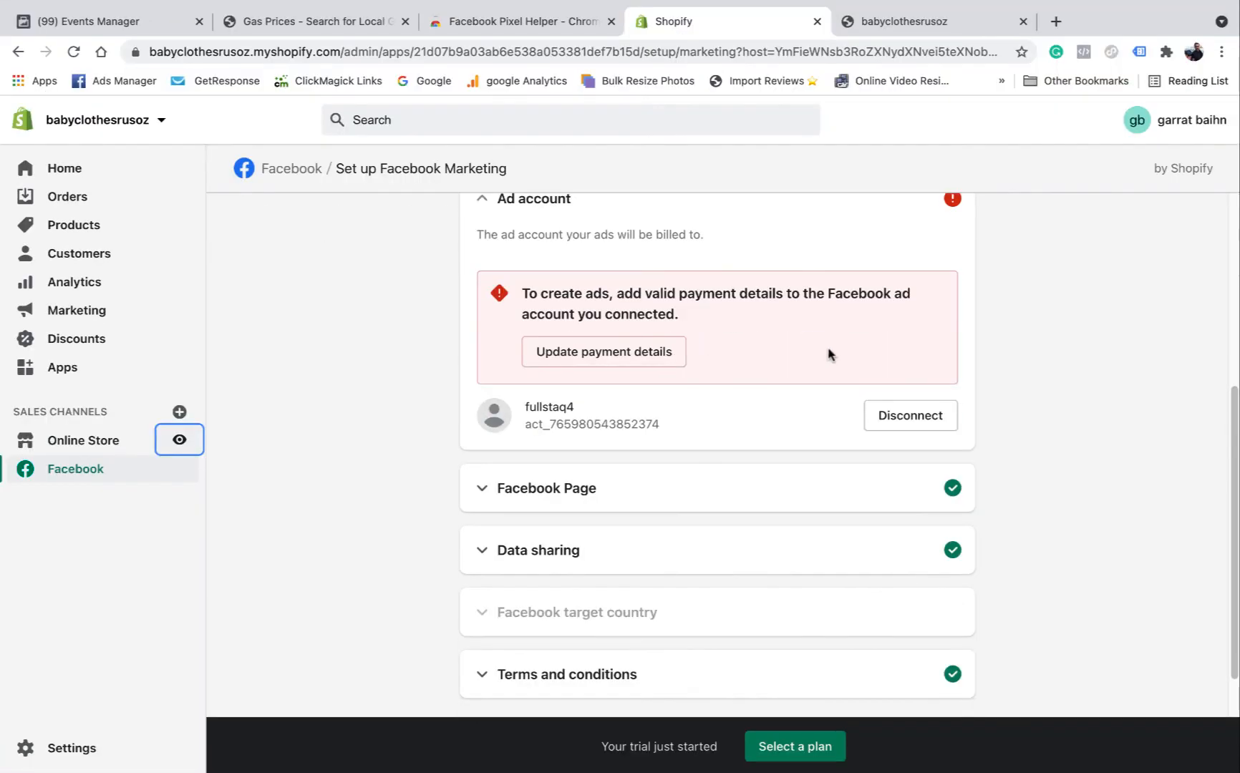
scroll(809, 322, up, 3)
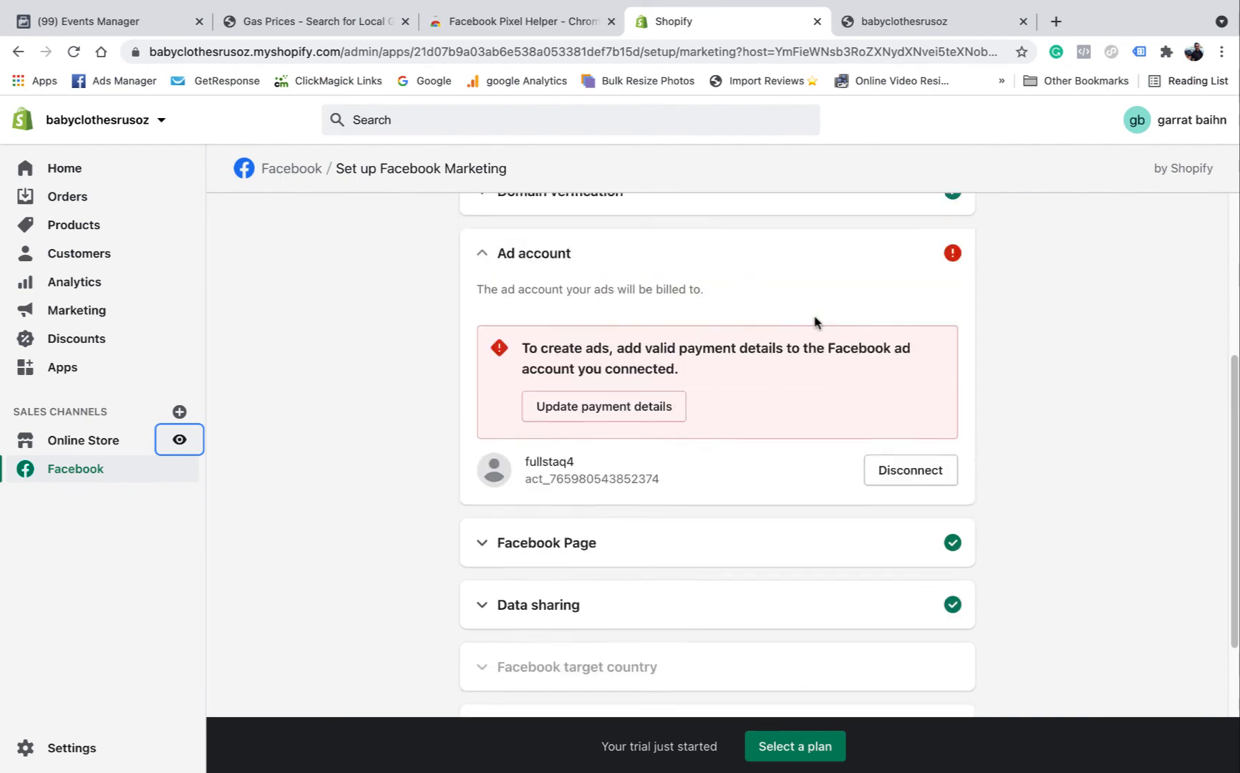